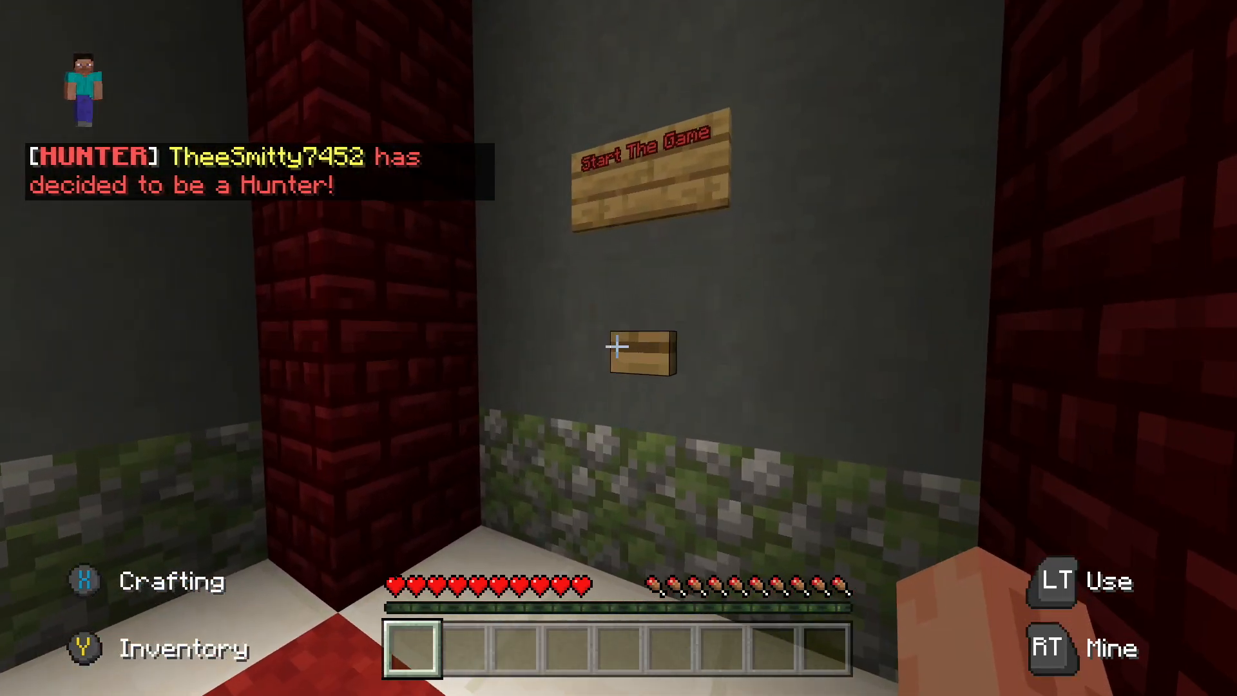
pyautogui.rightClick(617, 347)
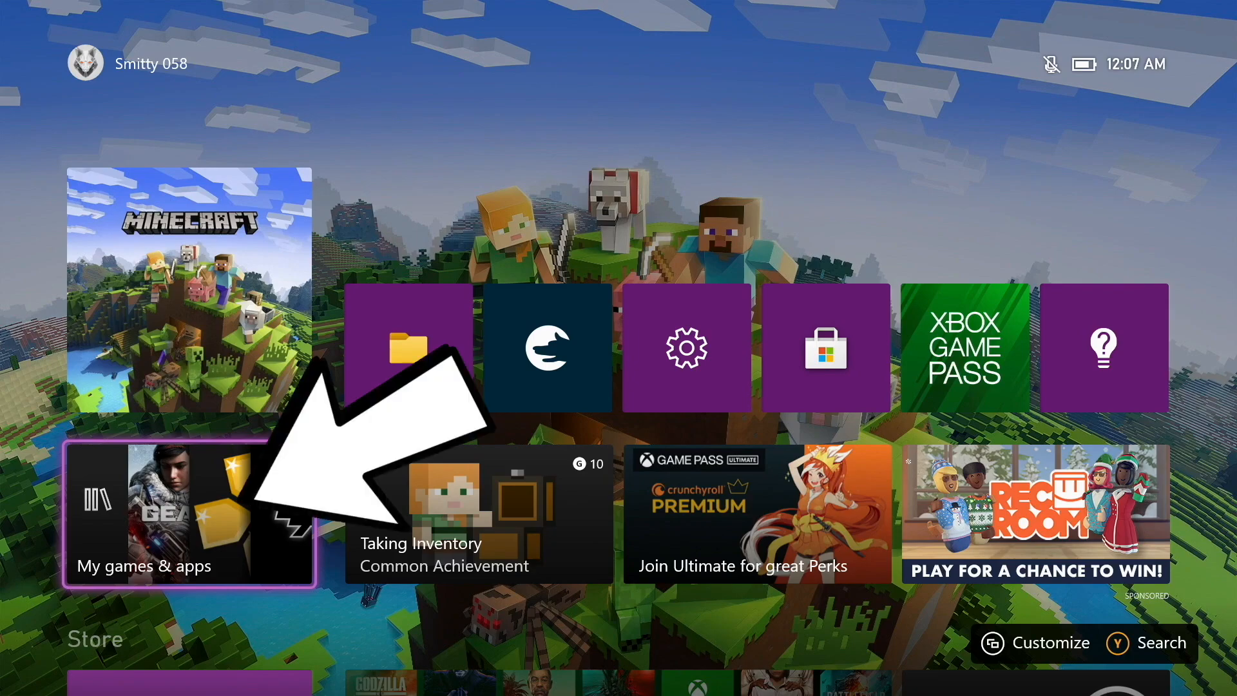
# Launch Microsoft Edge from the console's installed apps and go to gamr13.github.io
pyautogui.press('Return')
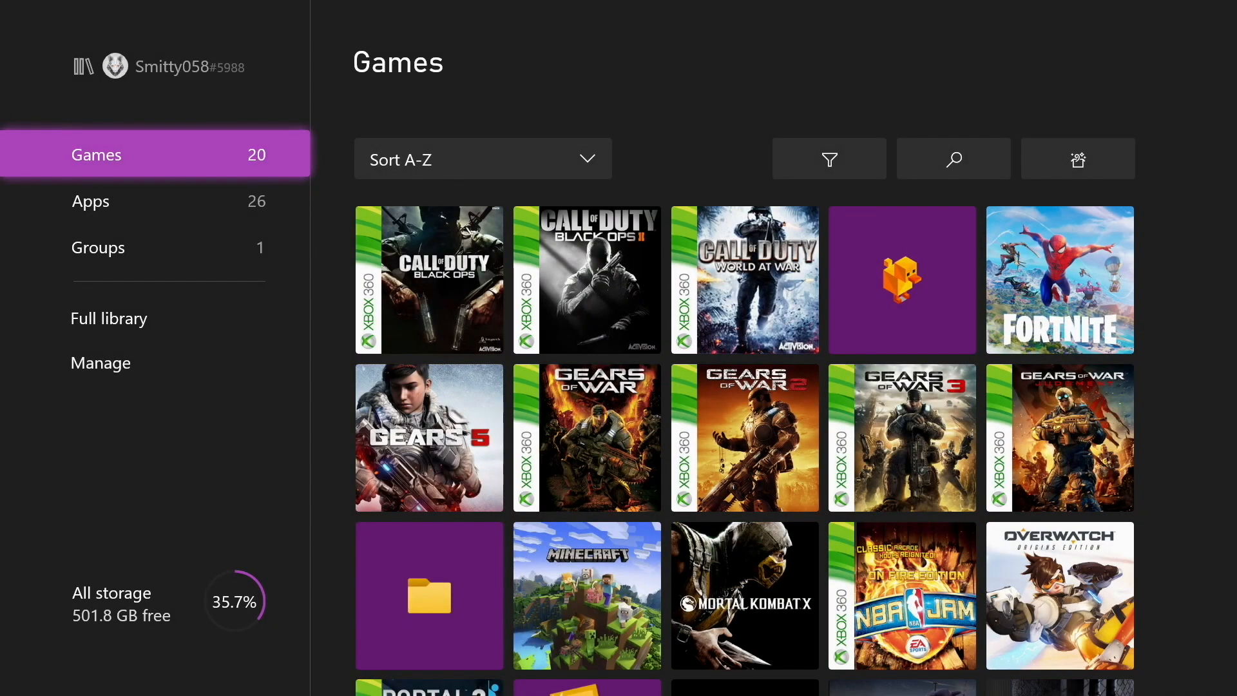
pyautogui.press('Down')
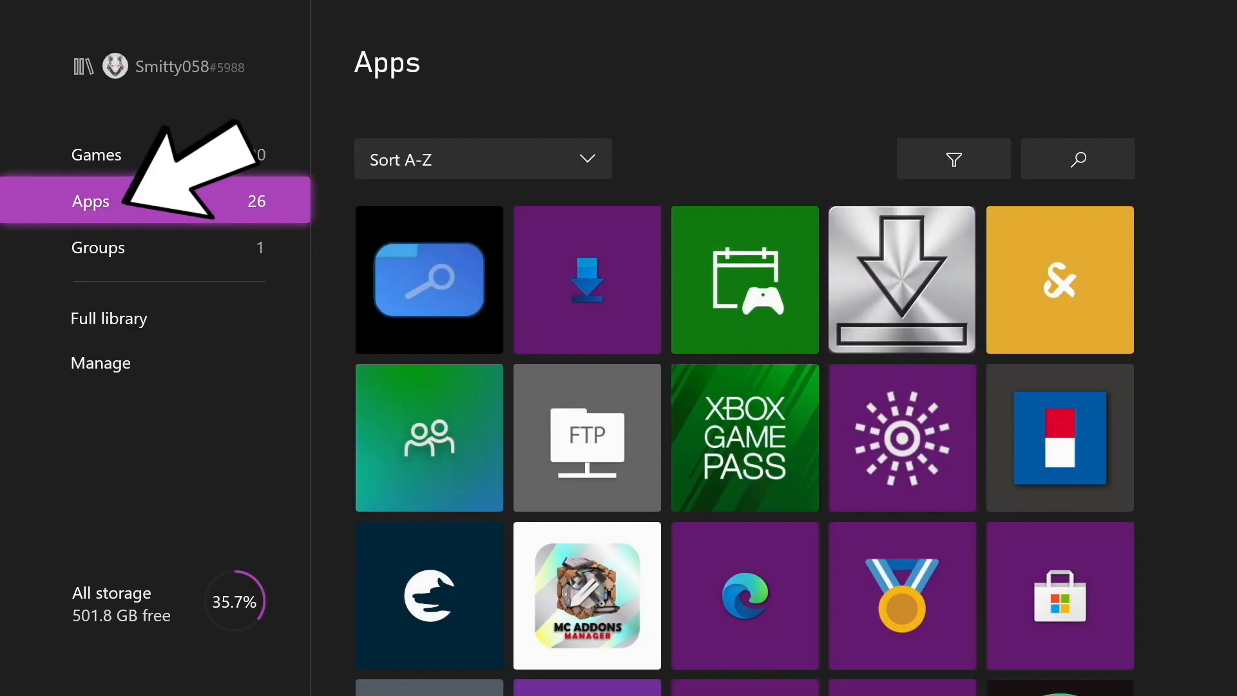
pyautogui.press('Right')
pyautogui.press('Right')
pyautogui.press('Down')
pyautogui.press('Down')
pyautogui.press('Right')
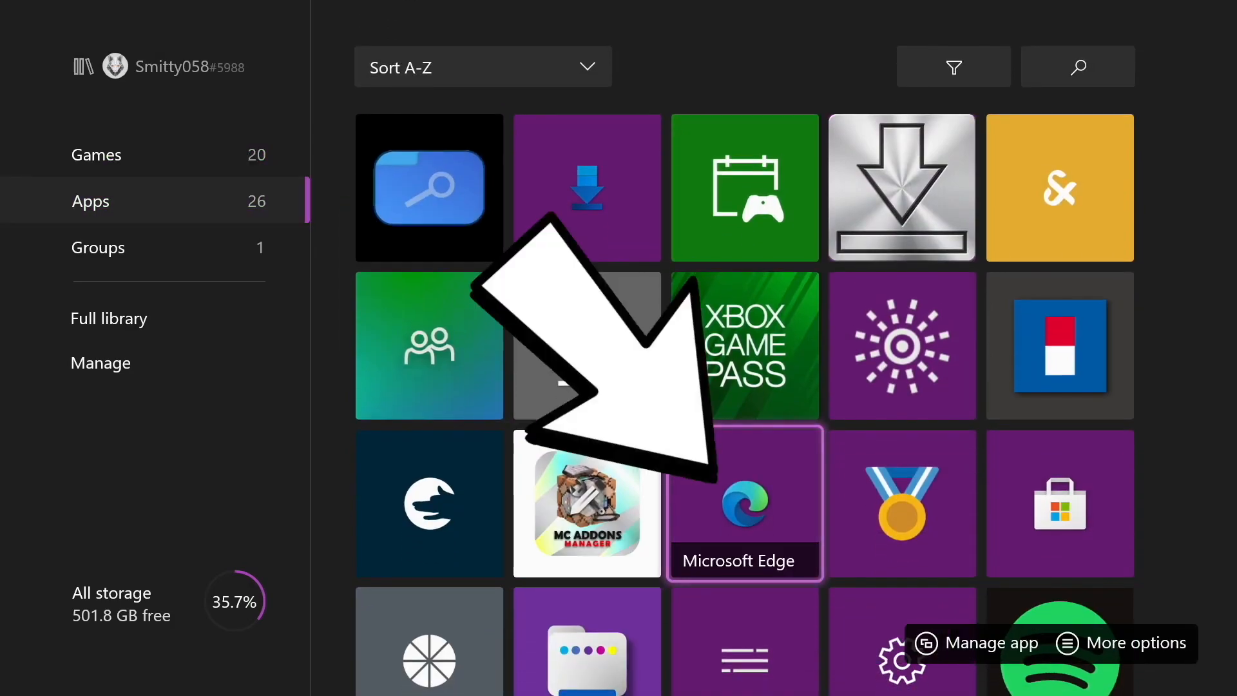
pyautogui.press('Return')
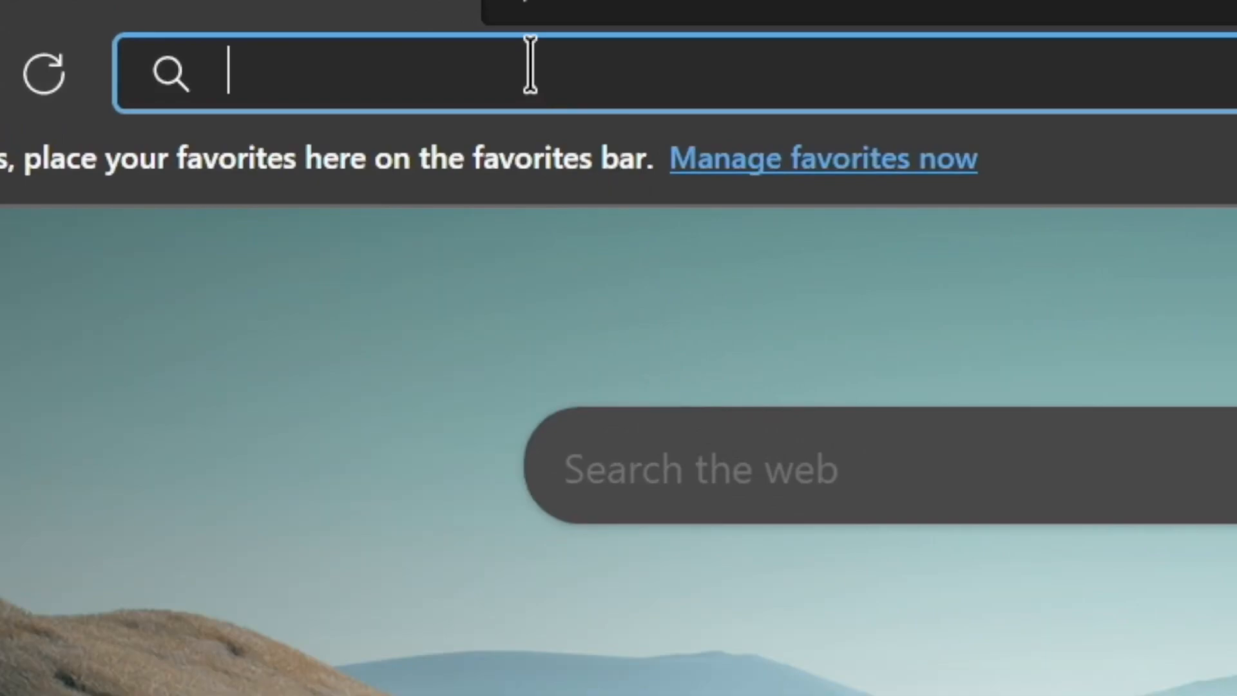
pyautogui.write('gamr13.github.io')
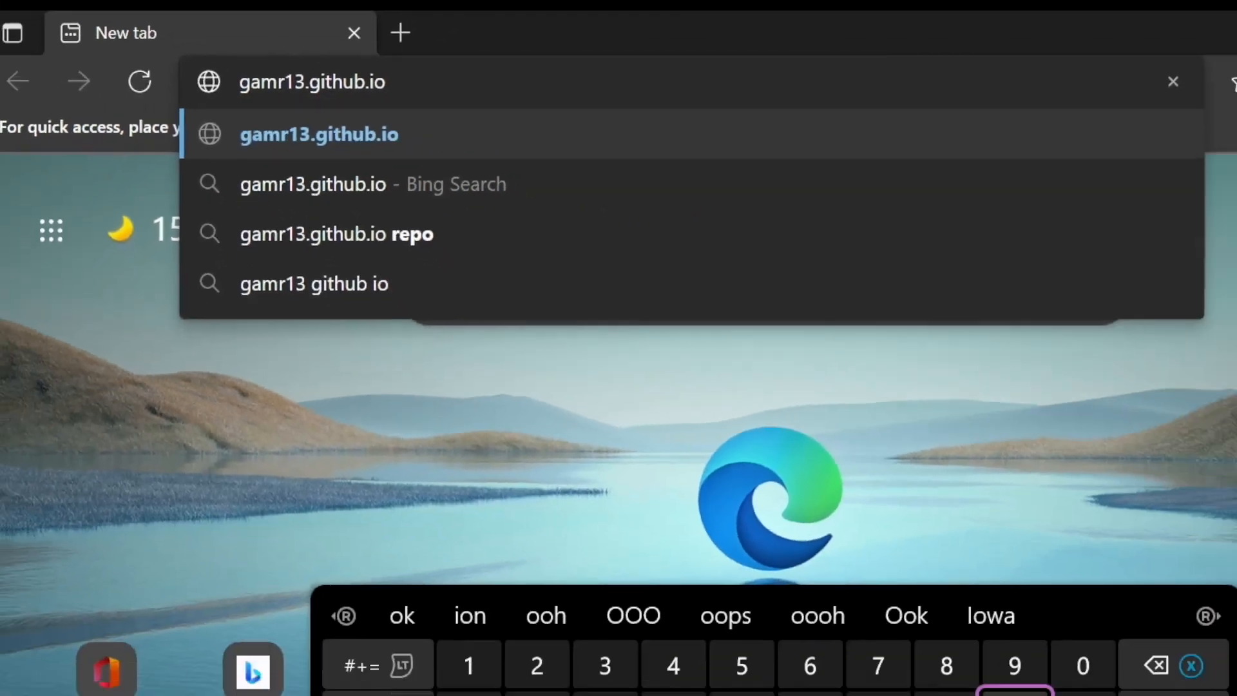
pyautogui.press('Return')
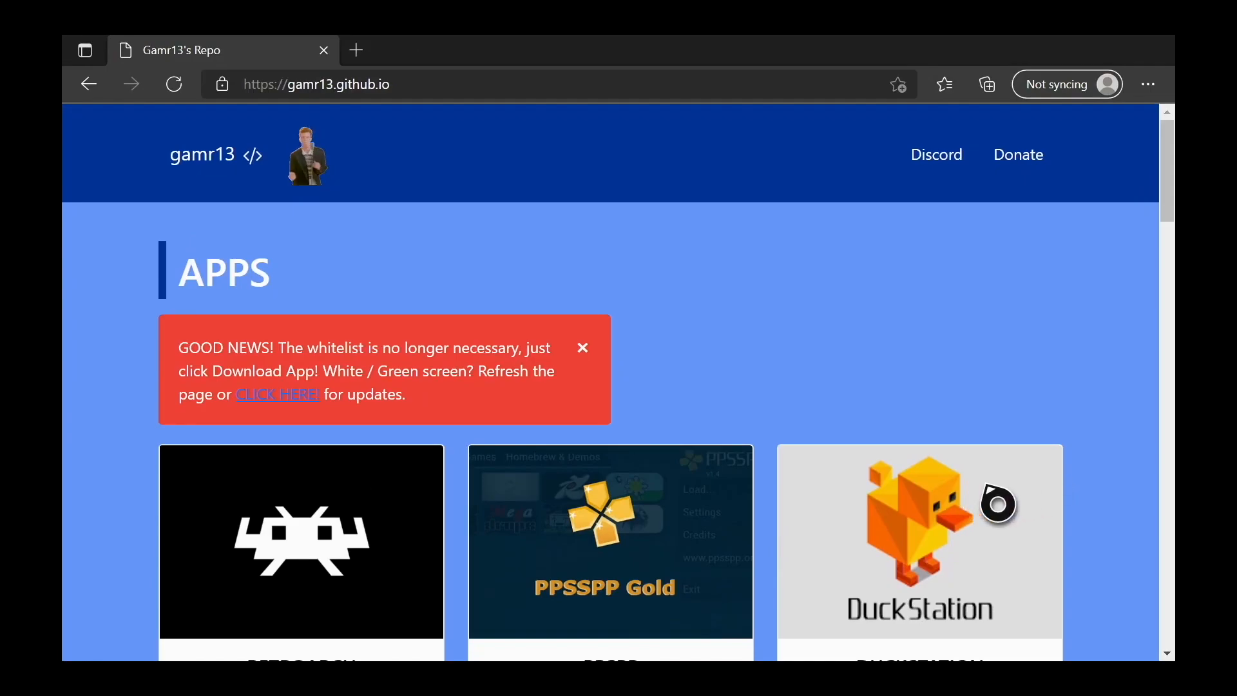
# Request the Durango FTP download, allow the site to open Microsoft Store, and install DurangoFTP-Pub3
pyautogui.scroll(-5, 994, 497)
pyautogui.scroll(-3, 667, 381)
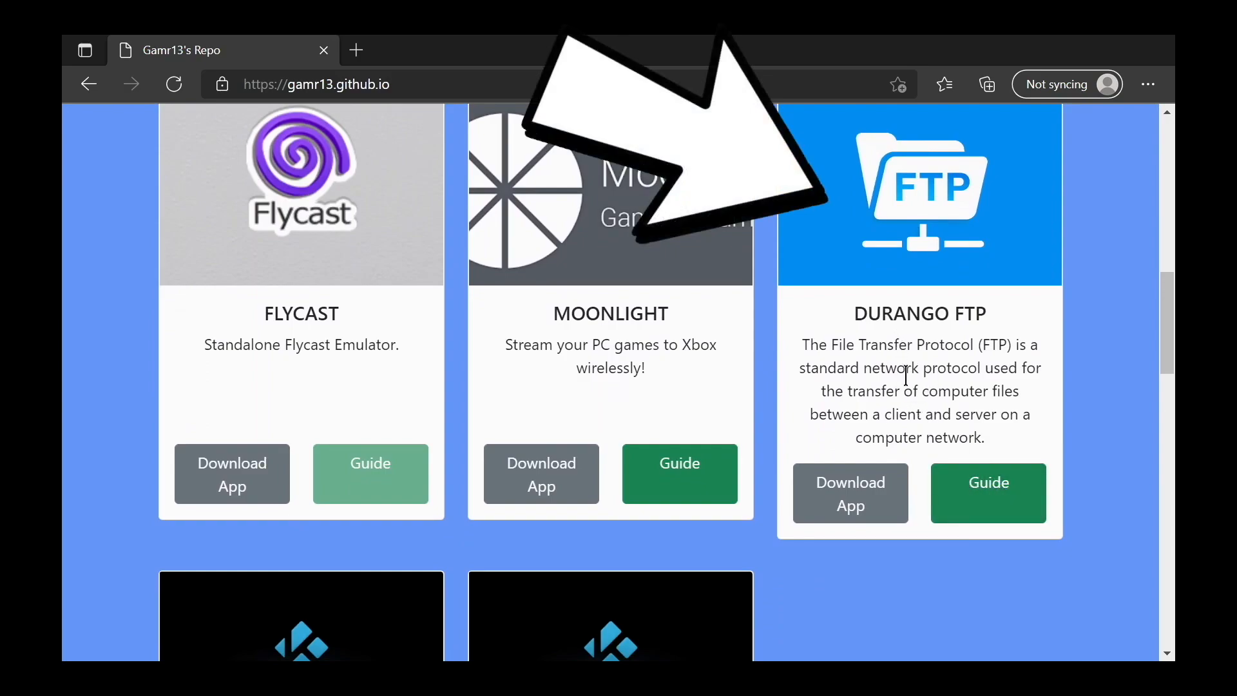
pyautogui.click(894, 519)
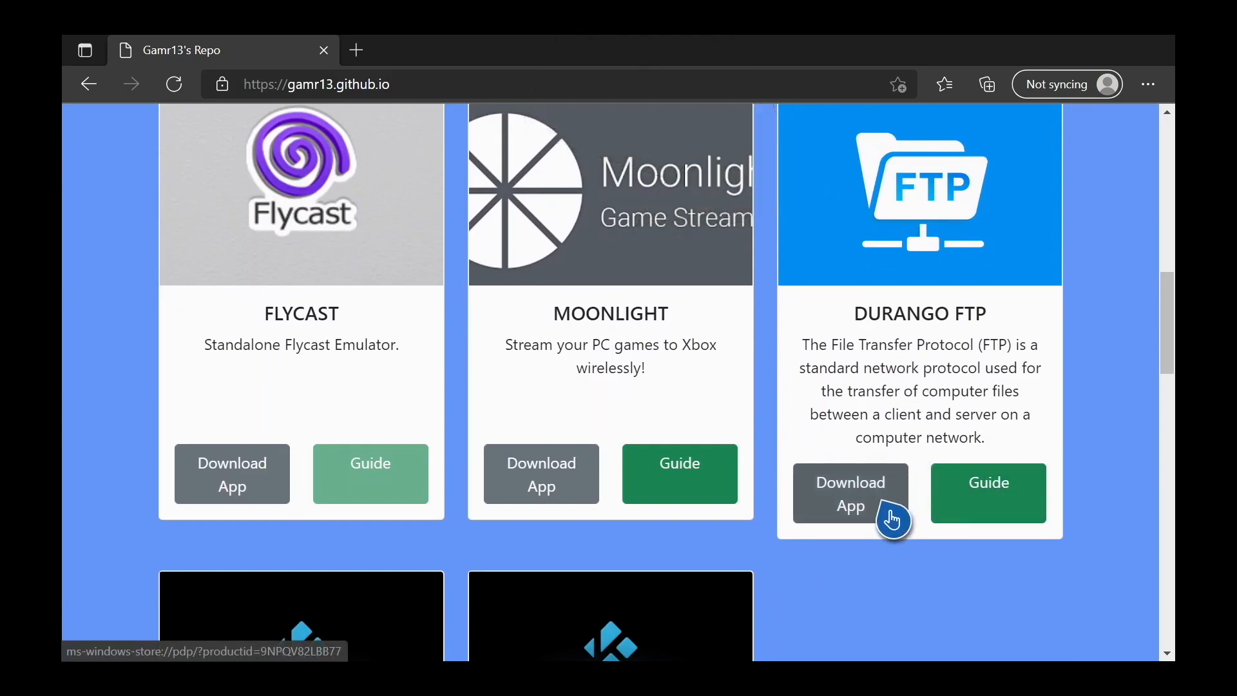
pyautogui.click(894, 519)
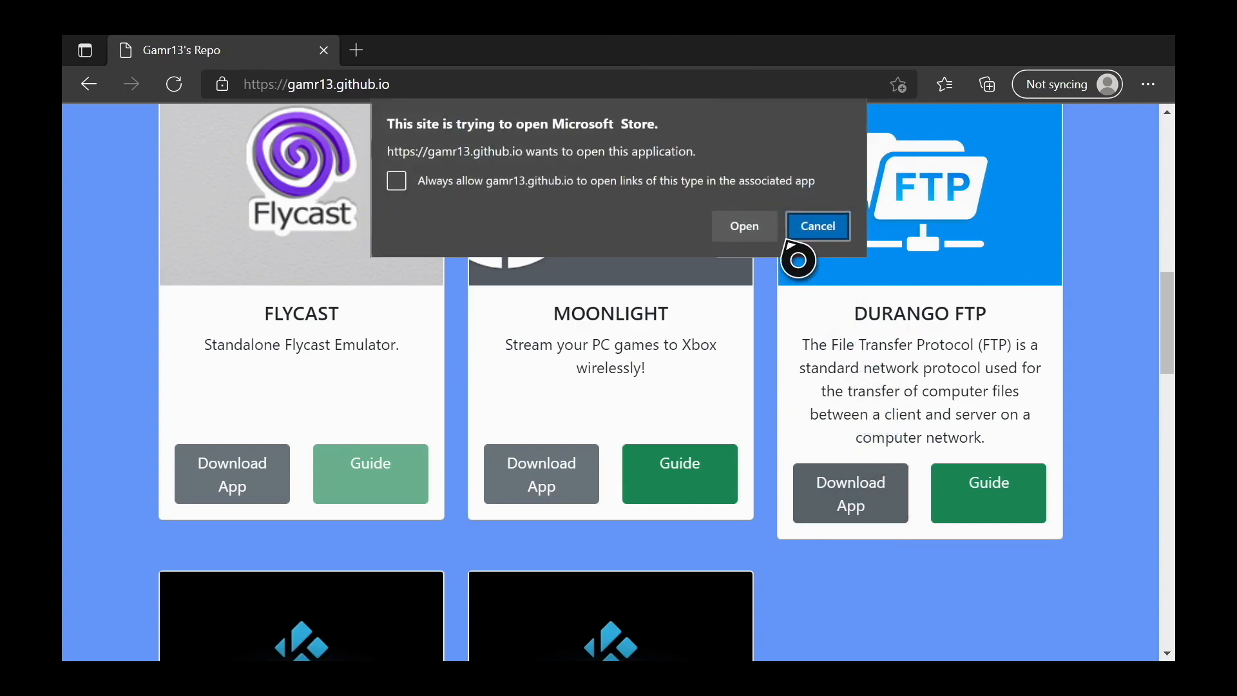
pyautogui.click(752, 225)
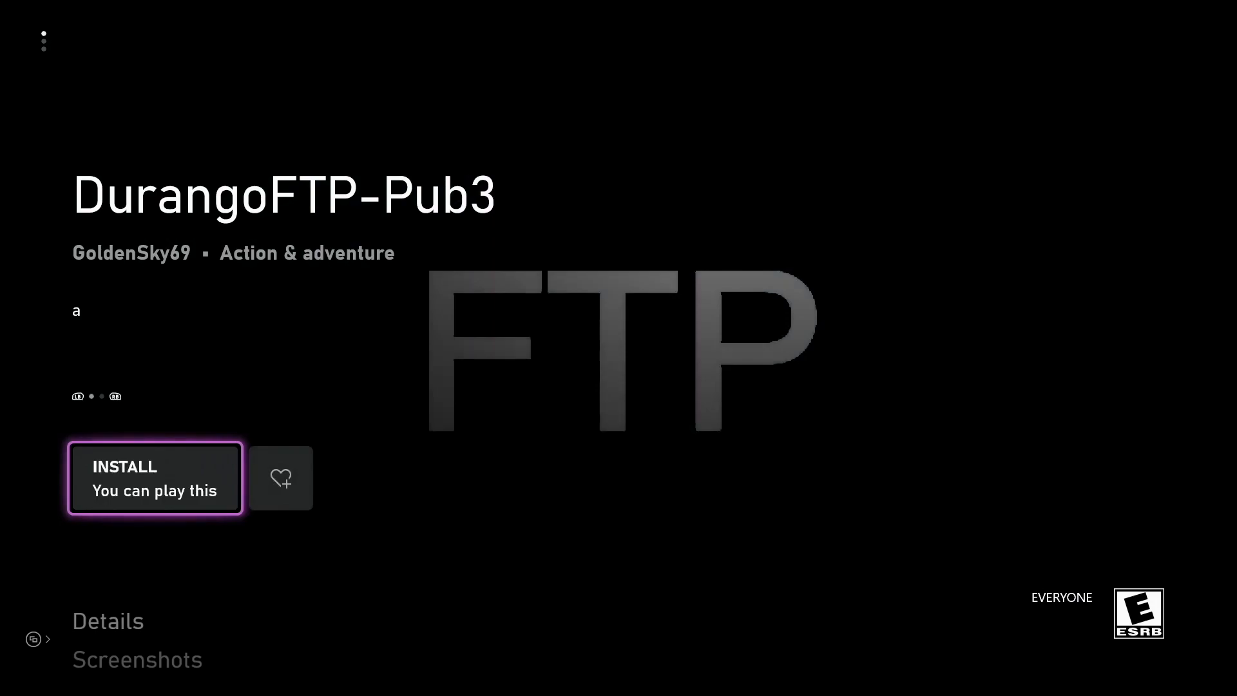
pyautogui.press('Return')
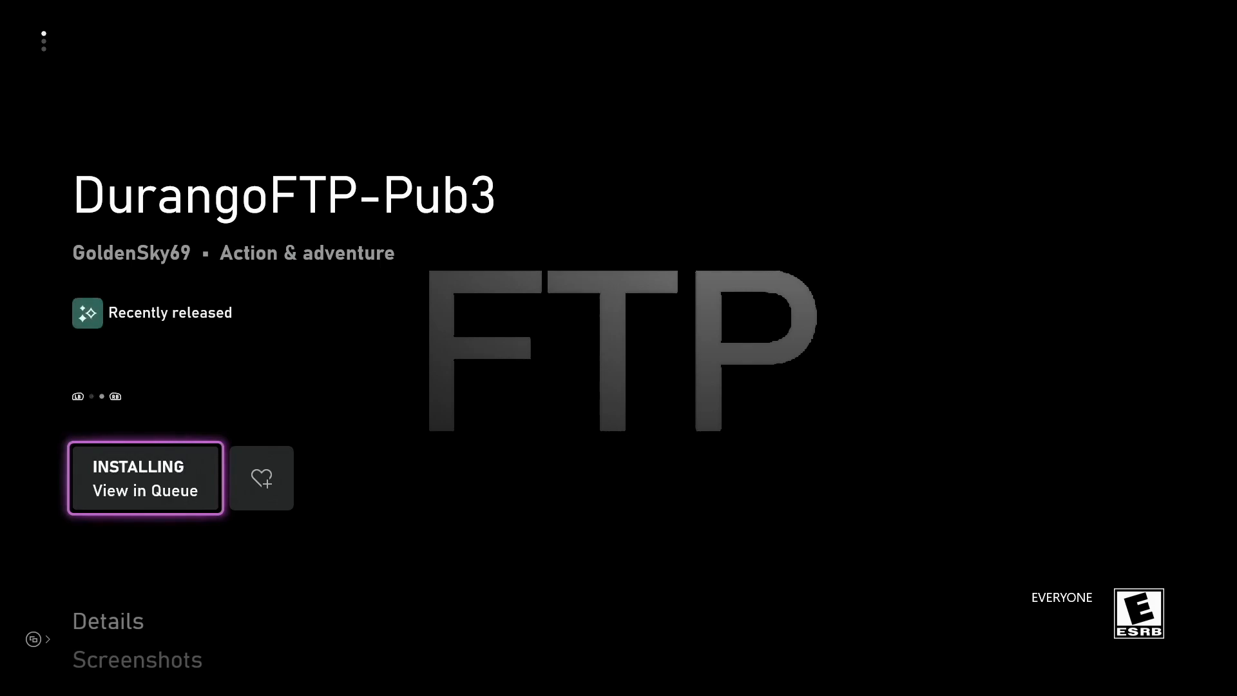
pyautogui.press('Escape')
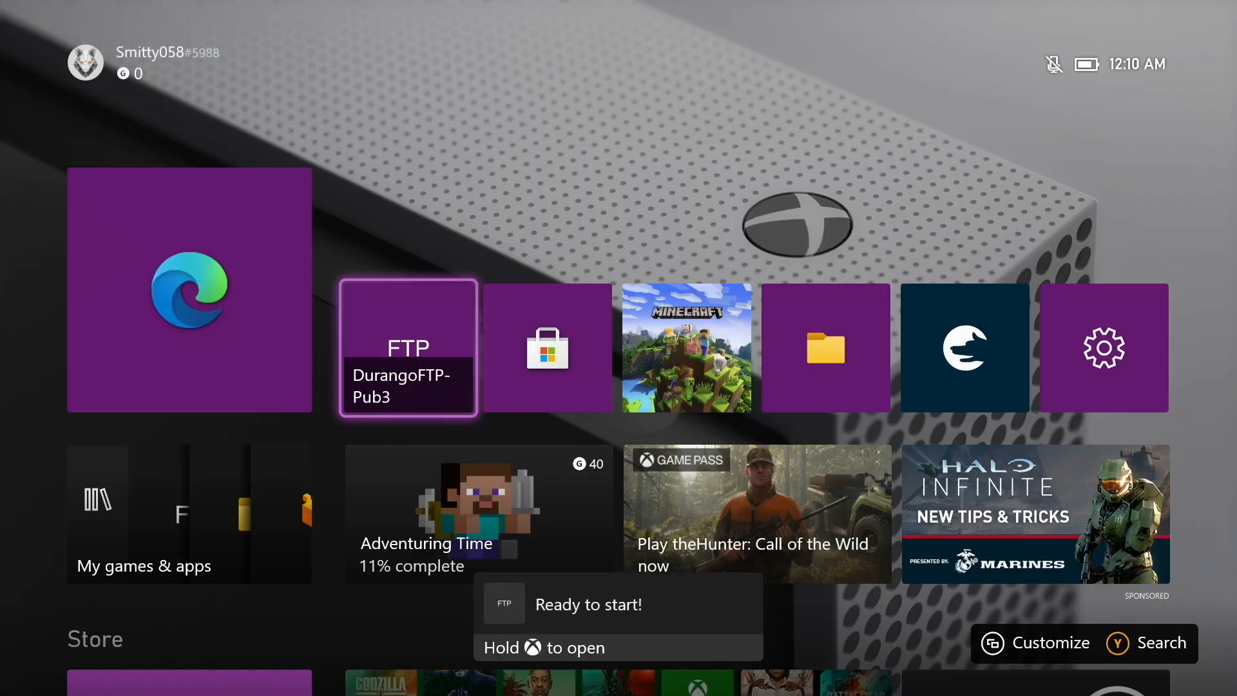
# Launch DurangoFTP-Pub3 on the console and start its FTP server
pyautogui.press('Return')
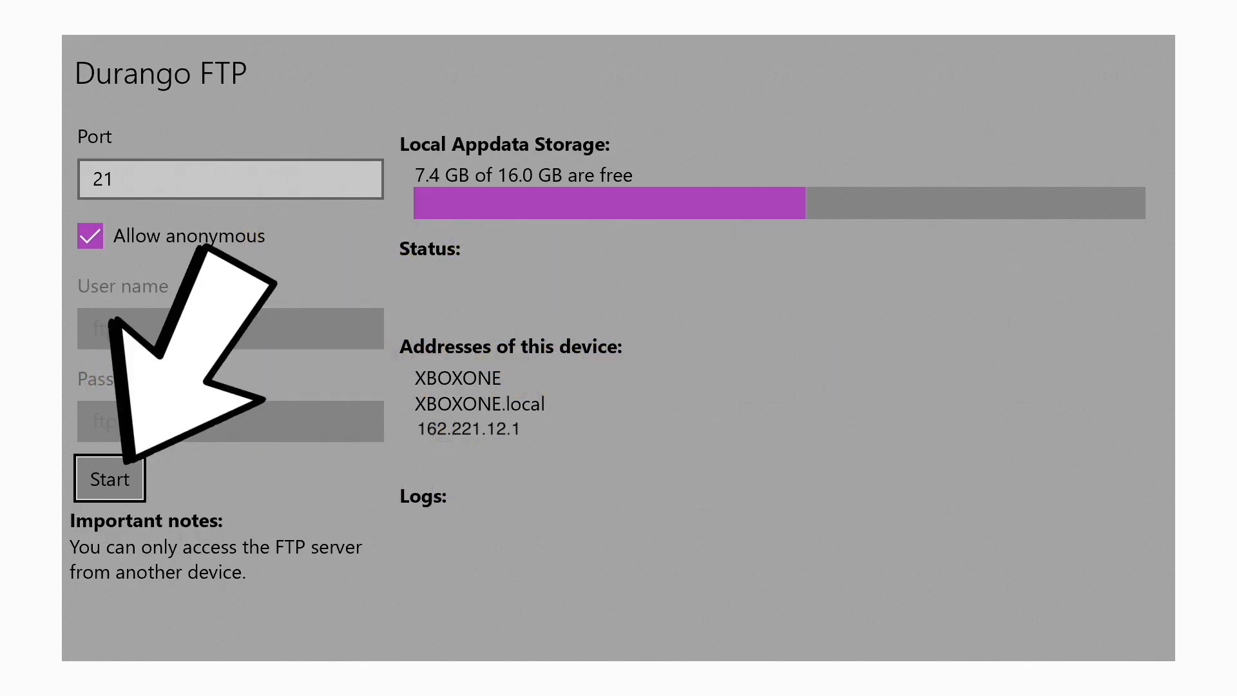
pyautogui.press('Return')
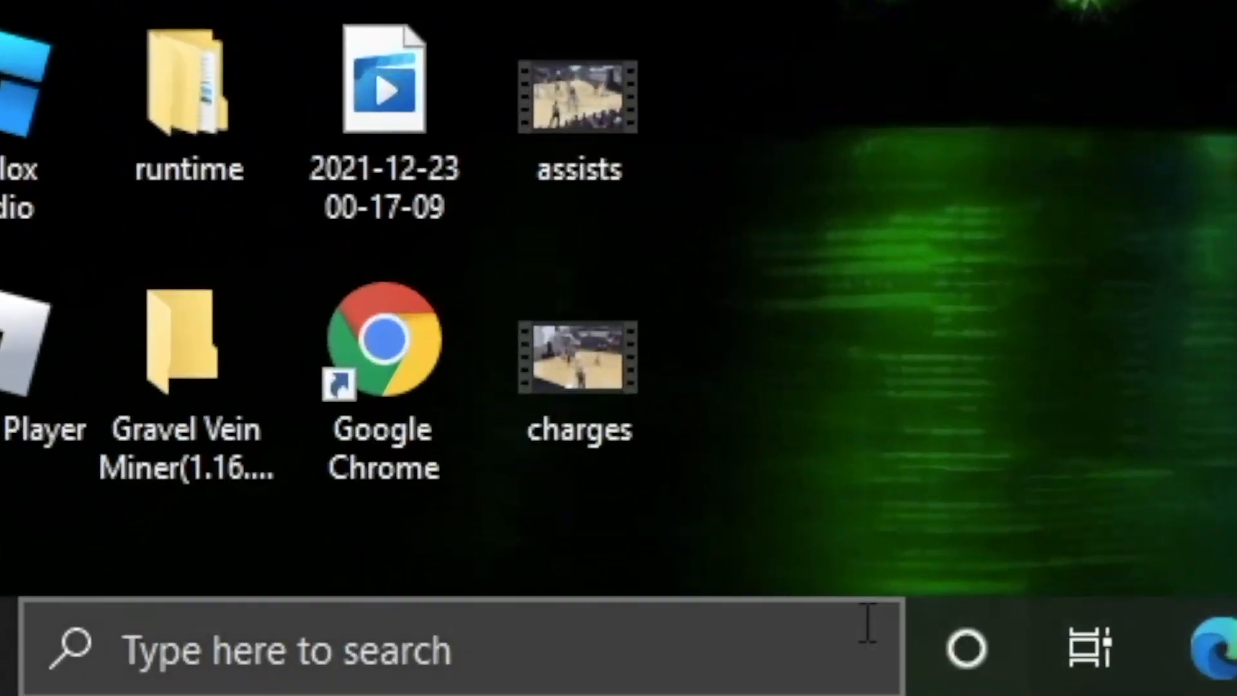
# Switch to the Windows computer, search for "this" and open This PC in File Explorer
pyautogui.click(829, 635)
pyautogui.write('this')
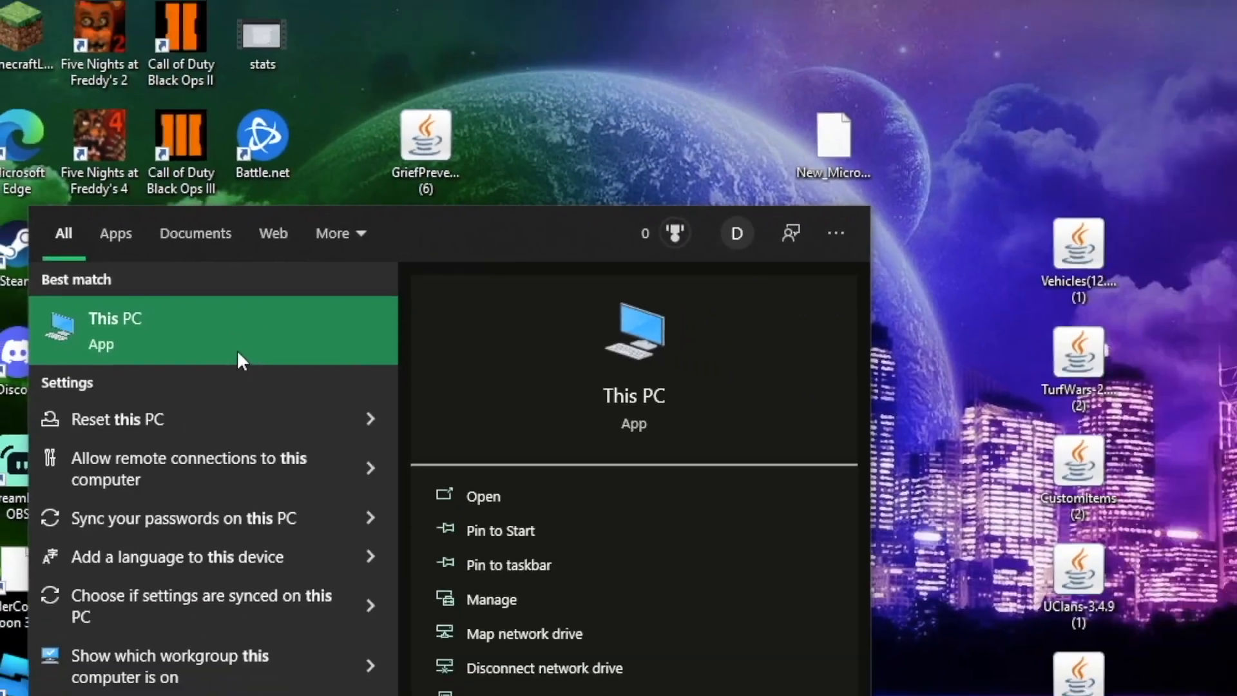
pyautogui.click(475, 353)
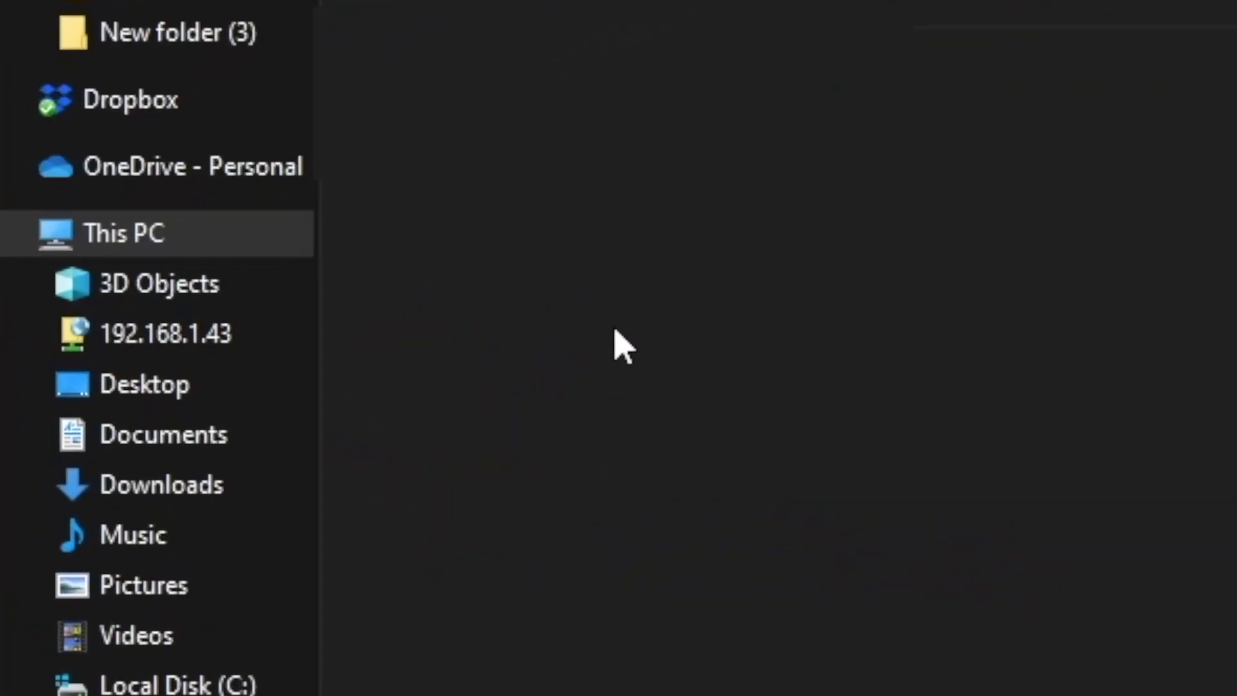
# Add a network location to This PC with the address ftp://162.221.12.1, name it Xbox, and open it on finishing
pyautogui.rightClick(242, 240)
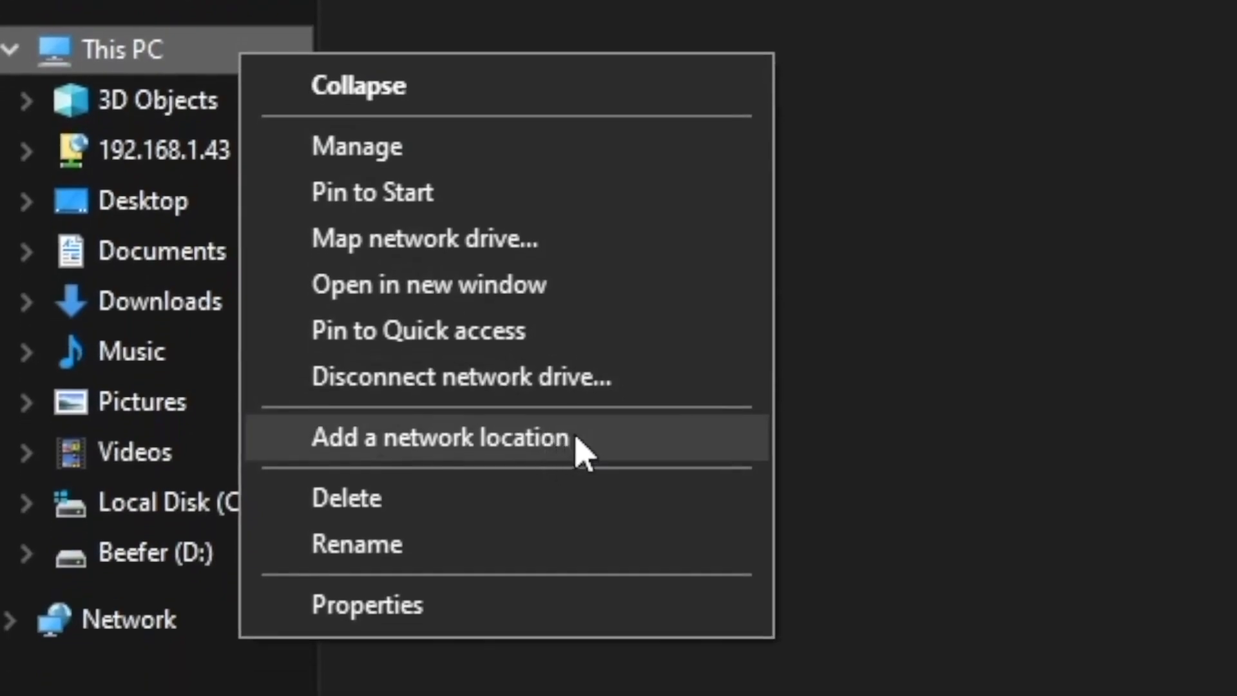
pyautogui.click(583, 449)
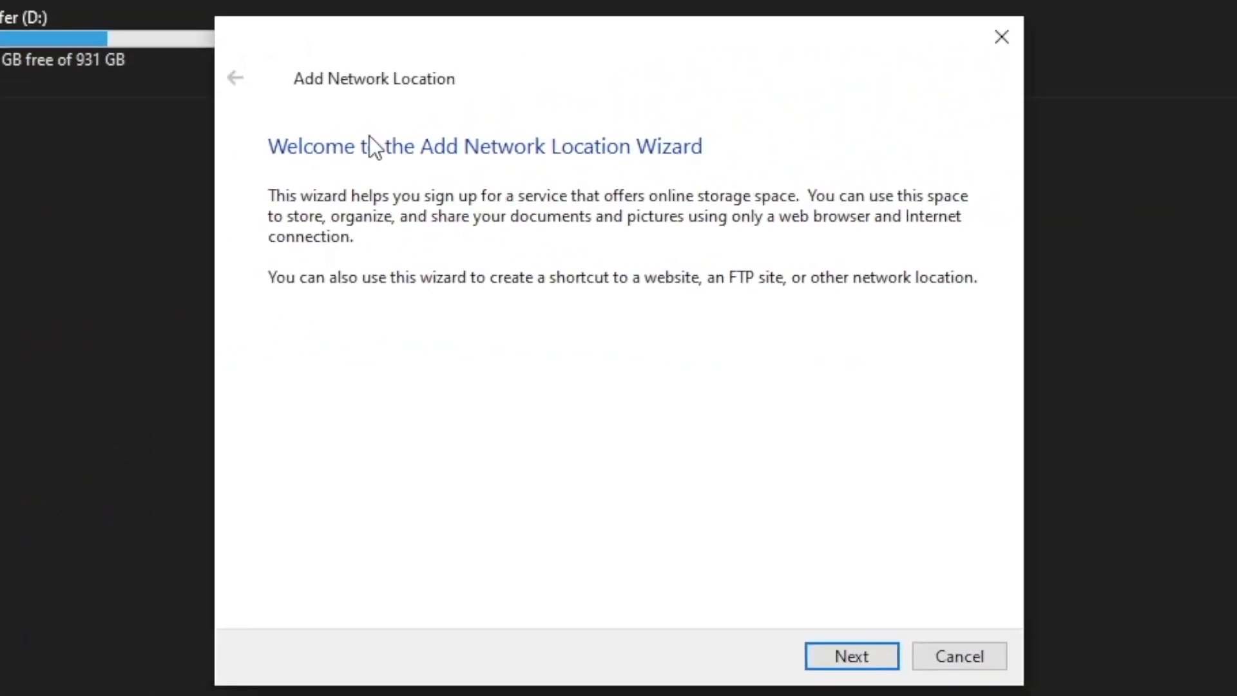
pyautogui.click(861, 654)
pyautogui.click(854, 655)
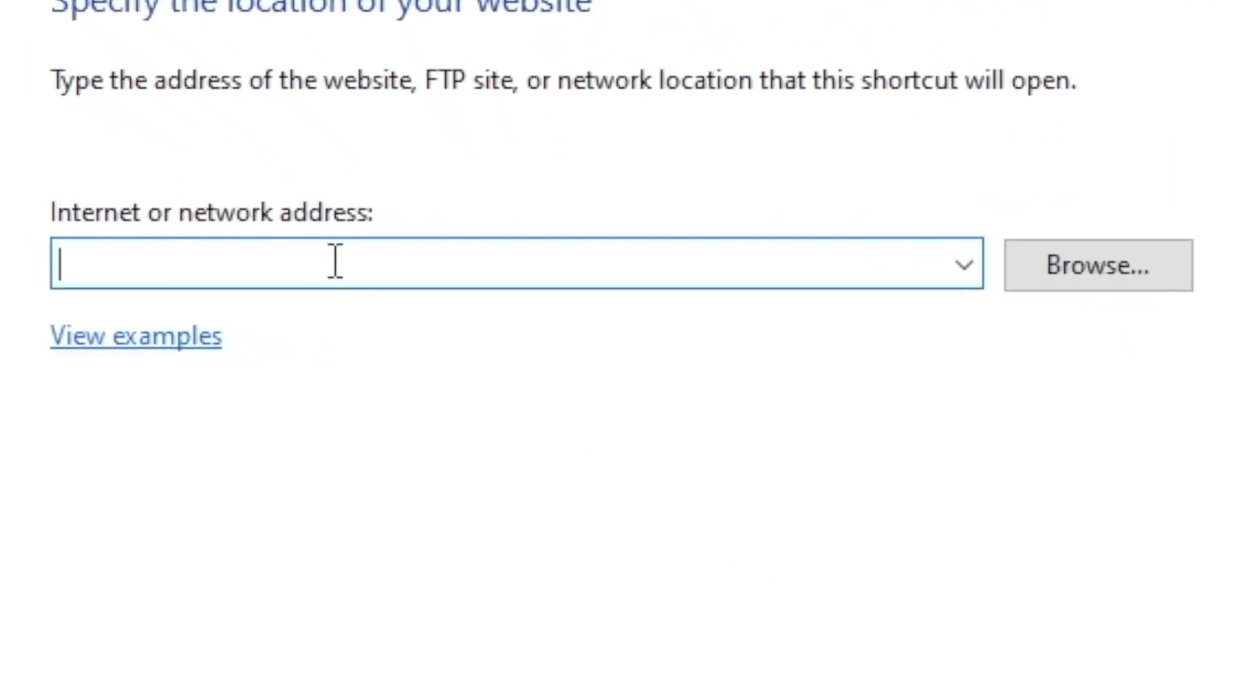
pyautogui.write('ftp://162.221.12.1')
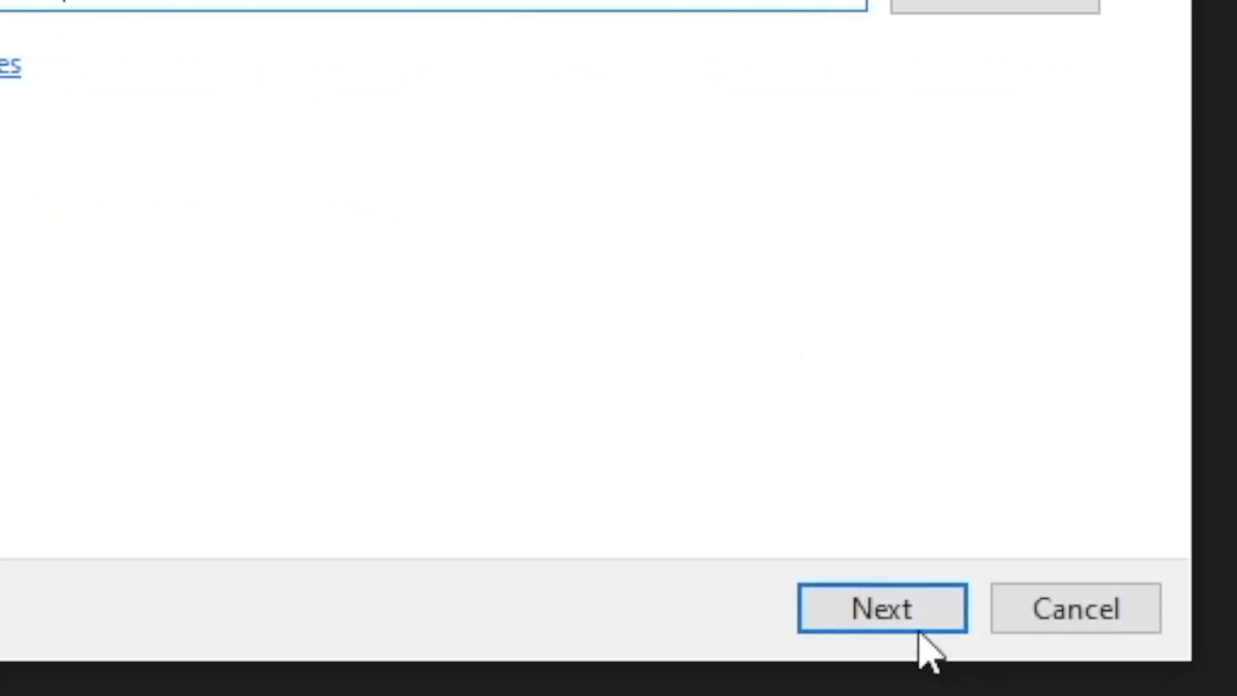
pyautogui.click(920, 631)
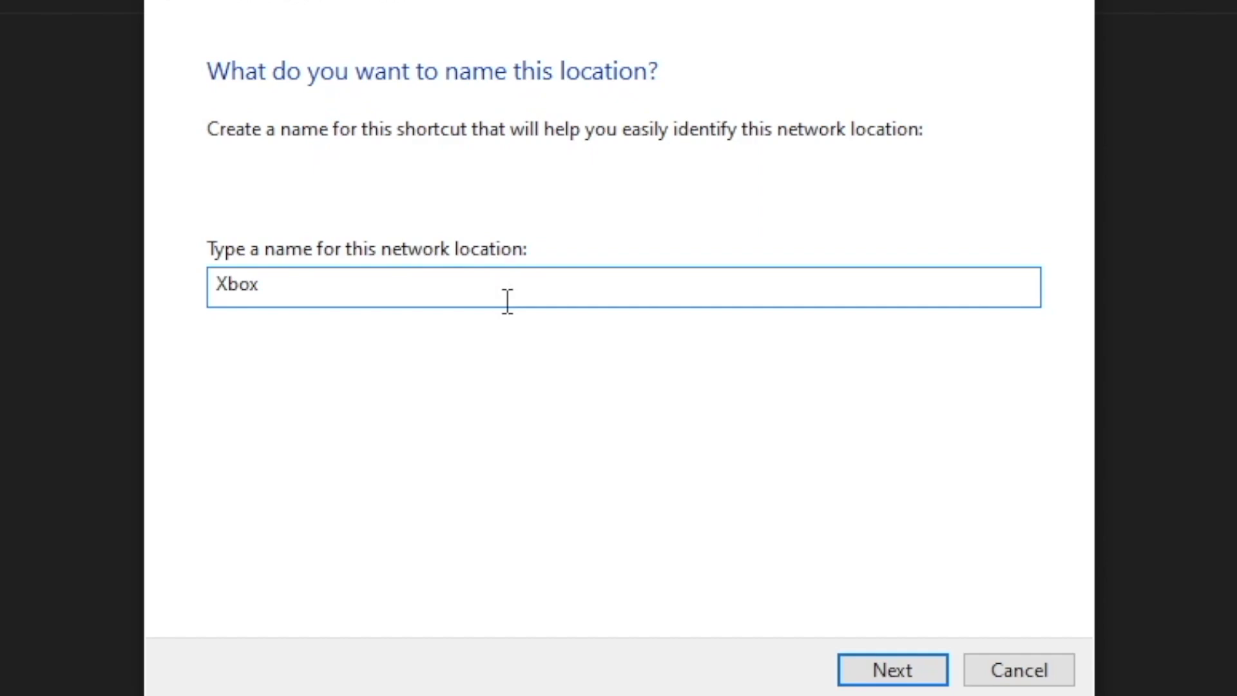
pyautogui.press('Return')
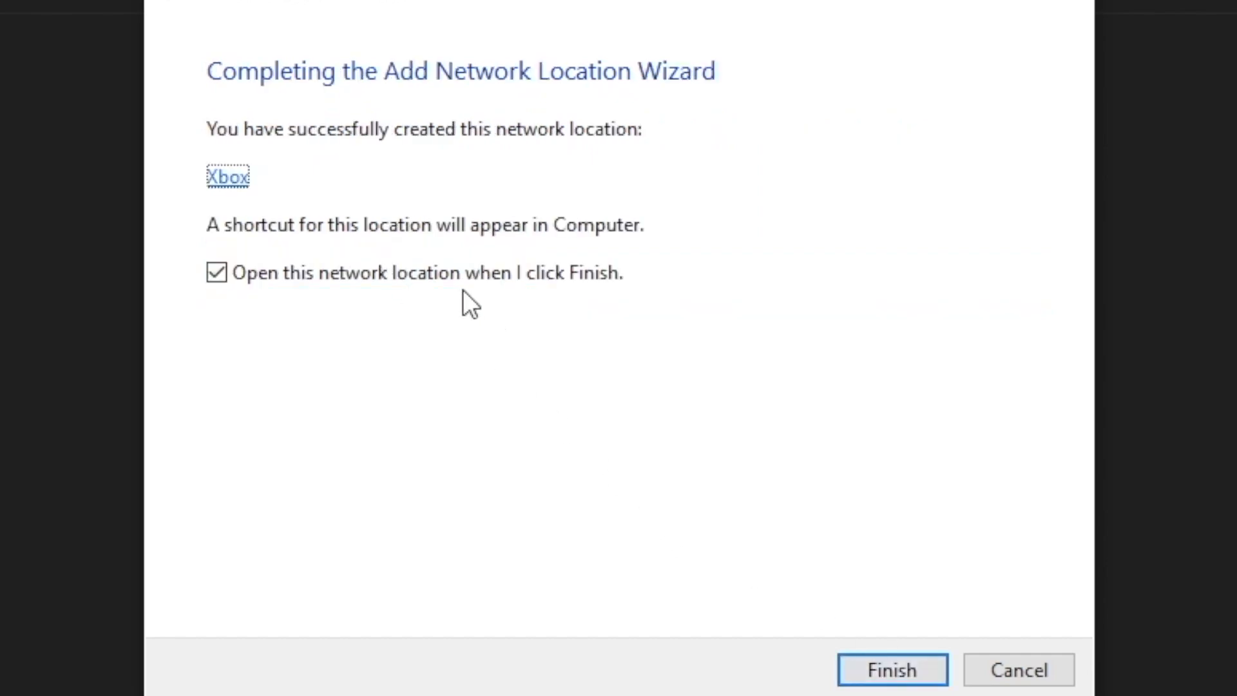
pyautogui.click(894, 672)
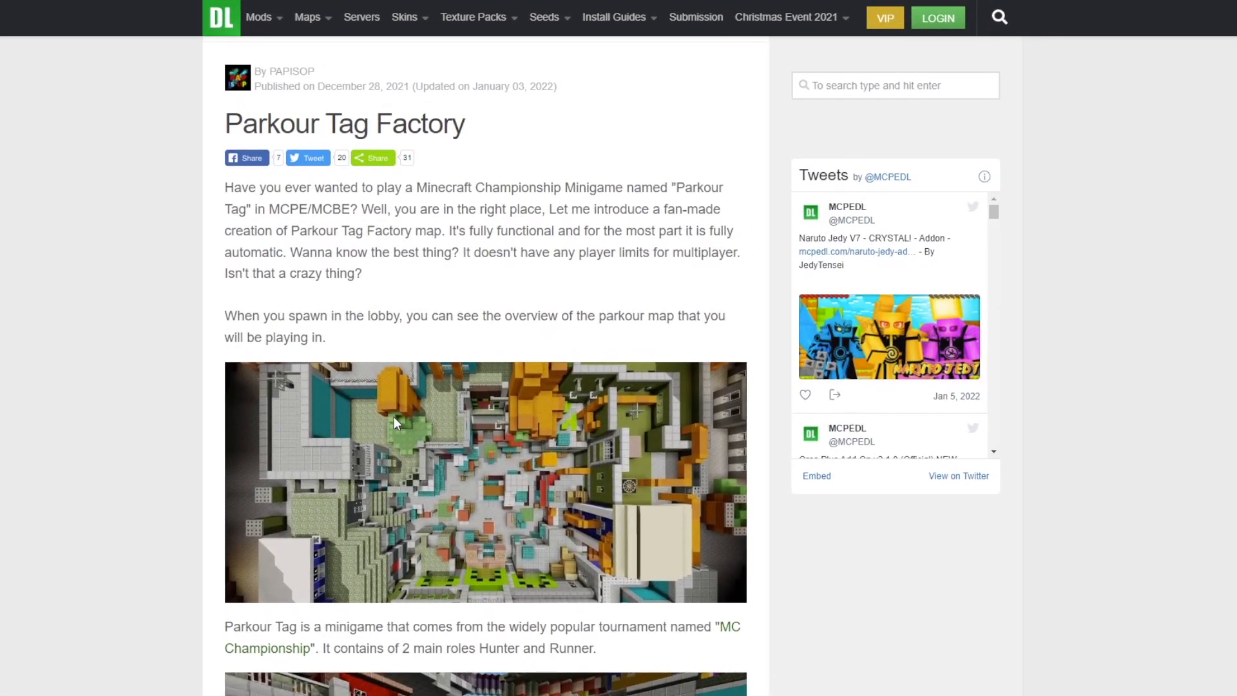
# Download the Parkour_Tag_Factory.mcworld file from the Parkour Tag Factory page in the browser
pyautogui.scroll(-10, 393, 417)
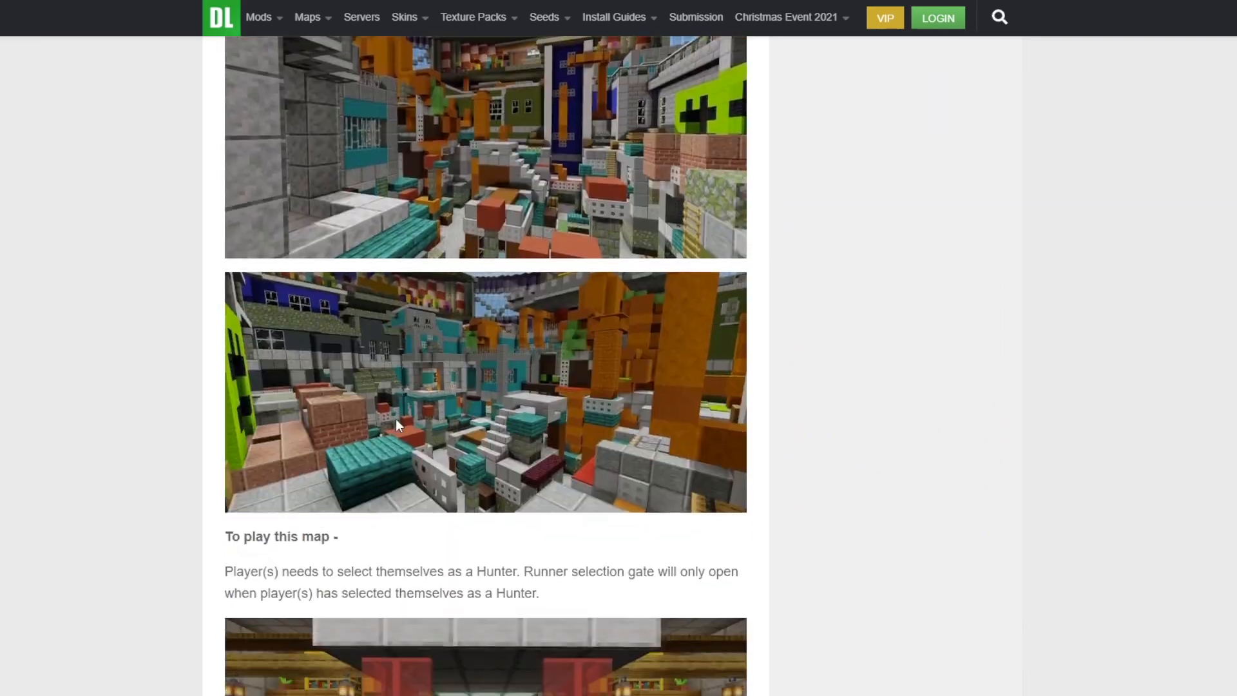
pyautogui.scroll(-20, 395, 422)
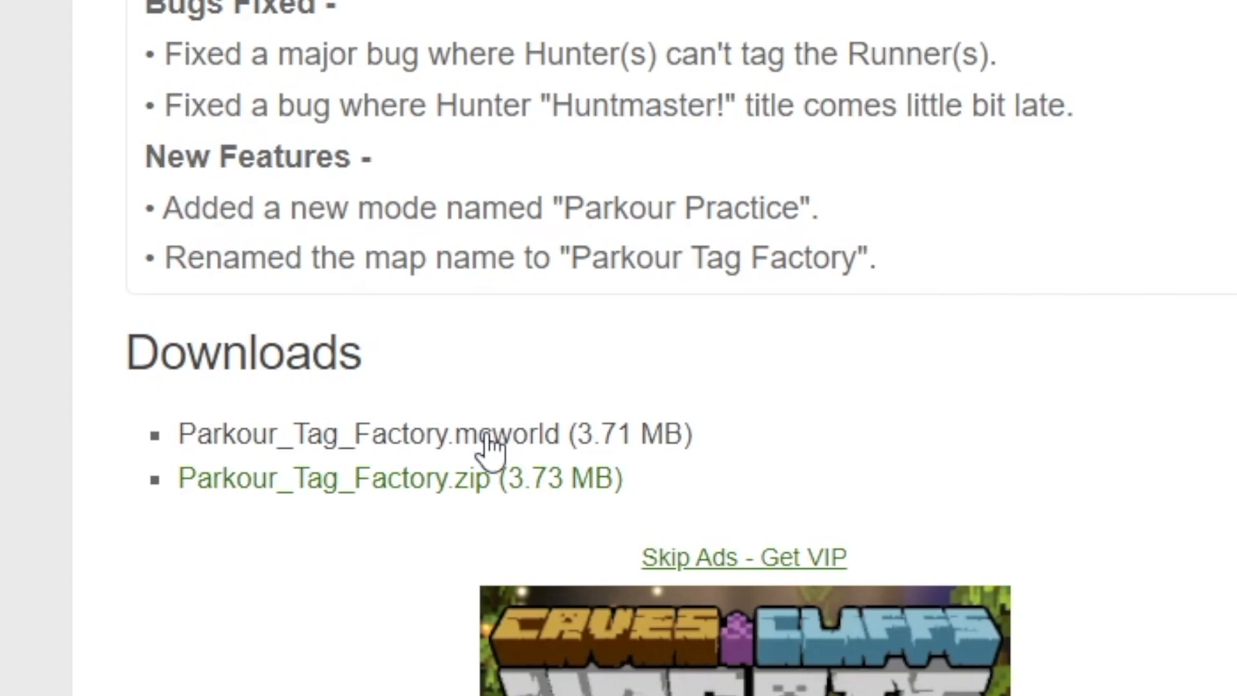
pyautogui.click(422, 446)
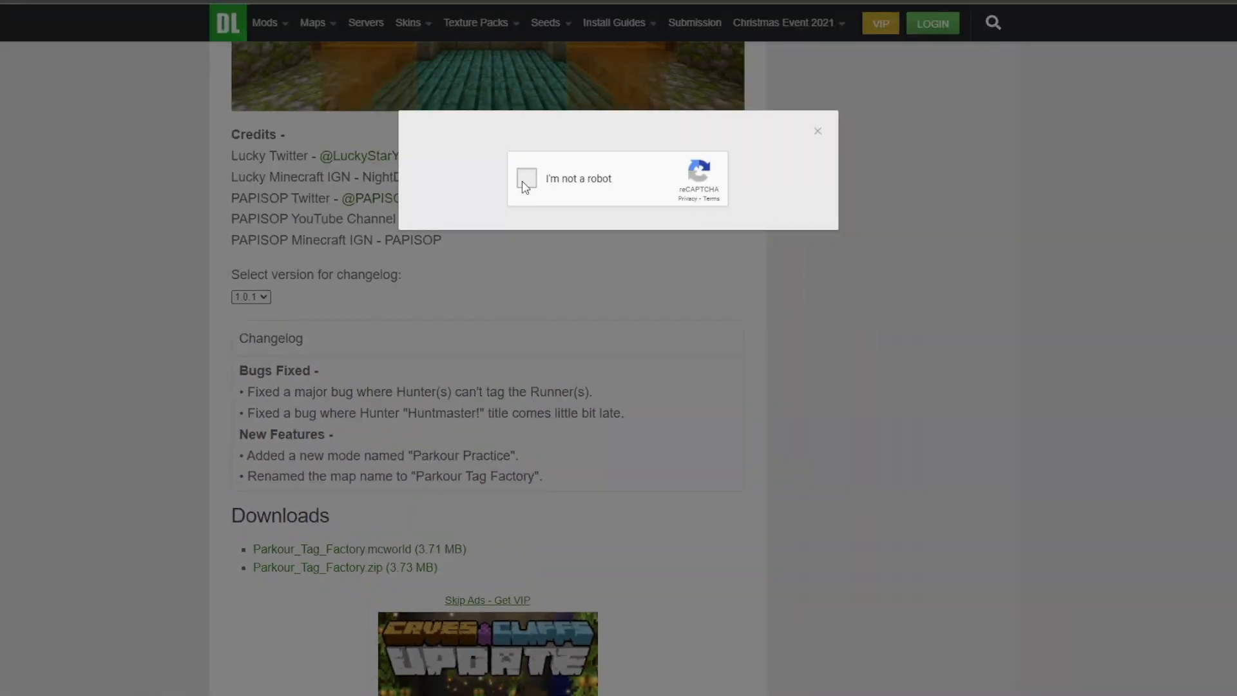
pyautogui.click(525, 182)
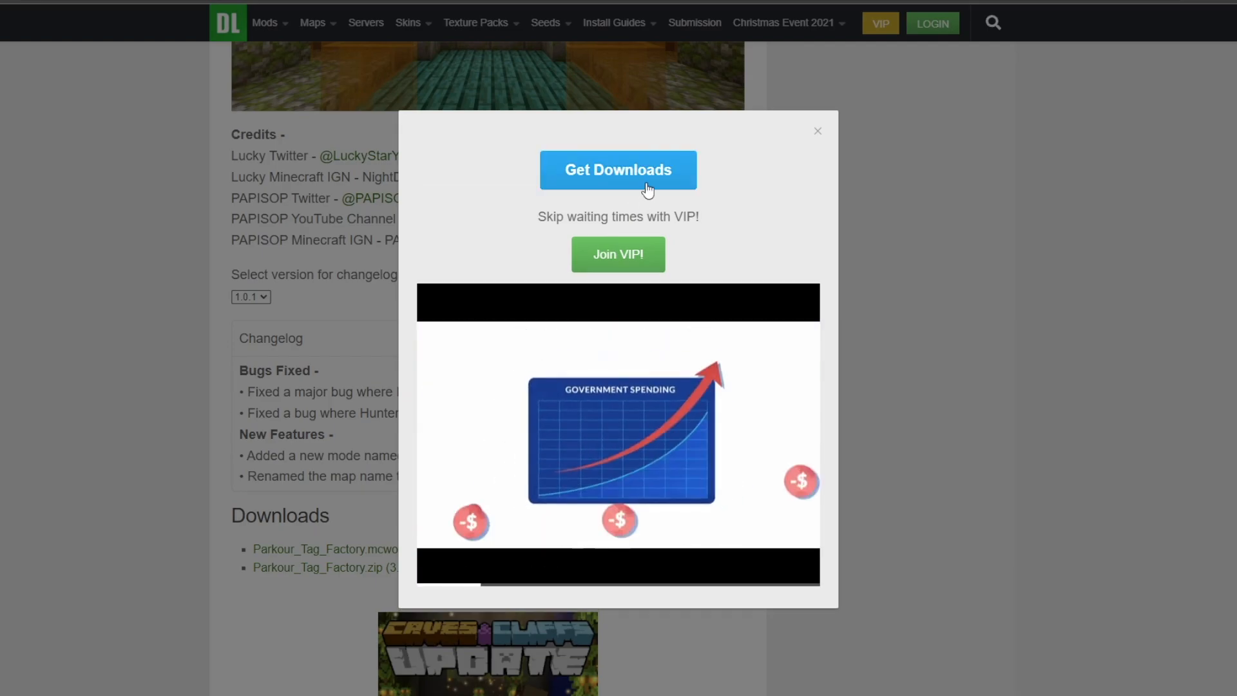
pyautogui.click(639, 184)
pyautogui.click(631, 196)
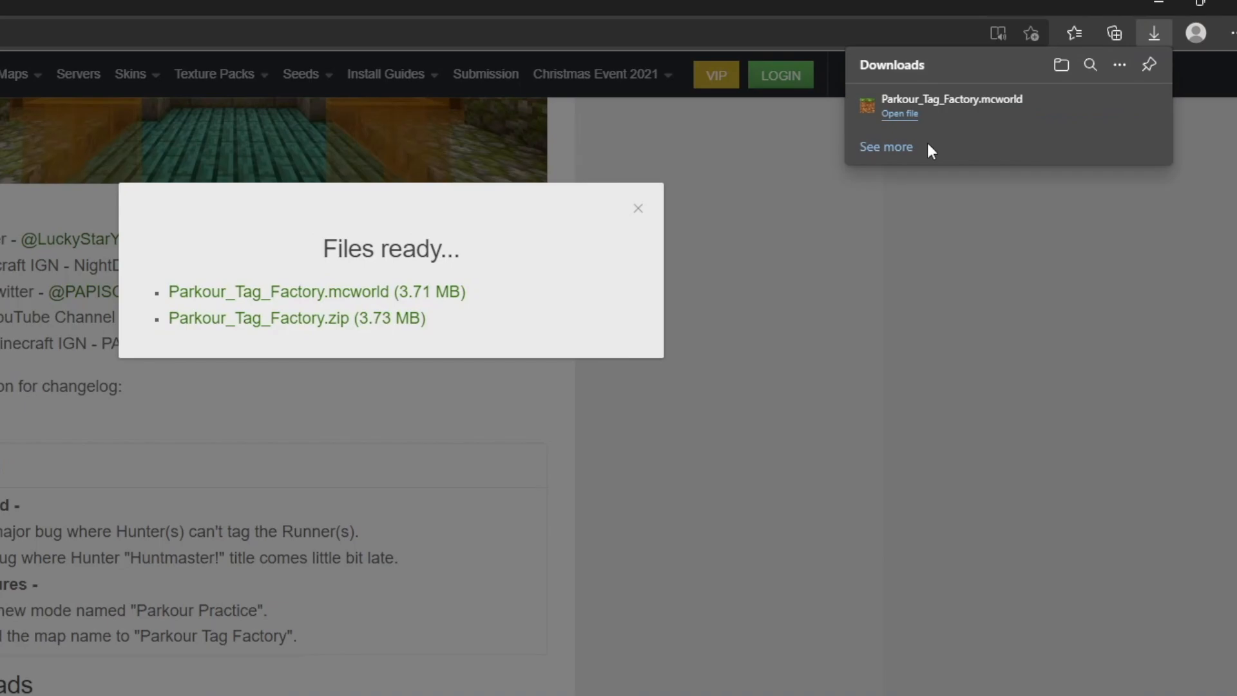
# Uncover part of the desktop and place the downloaded Parkour_Tag_Factory.mcworld file there from the browser's downloads list
pyautogui.moveTo(992, 5); pyautogui.dragTo(510, 18)
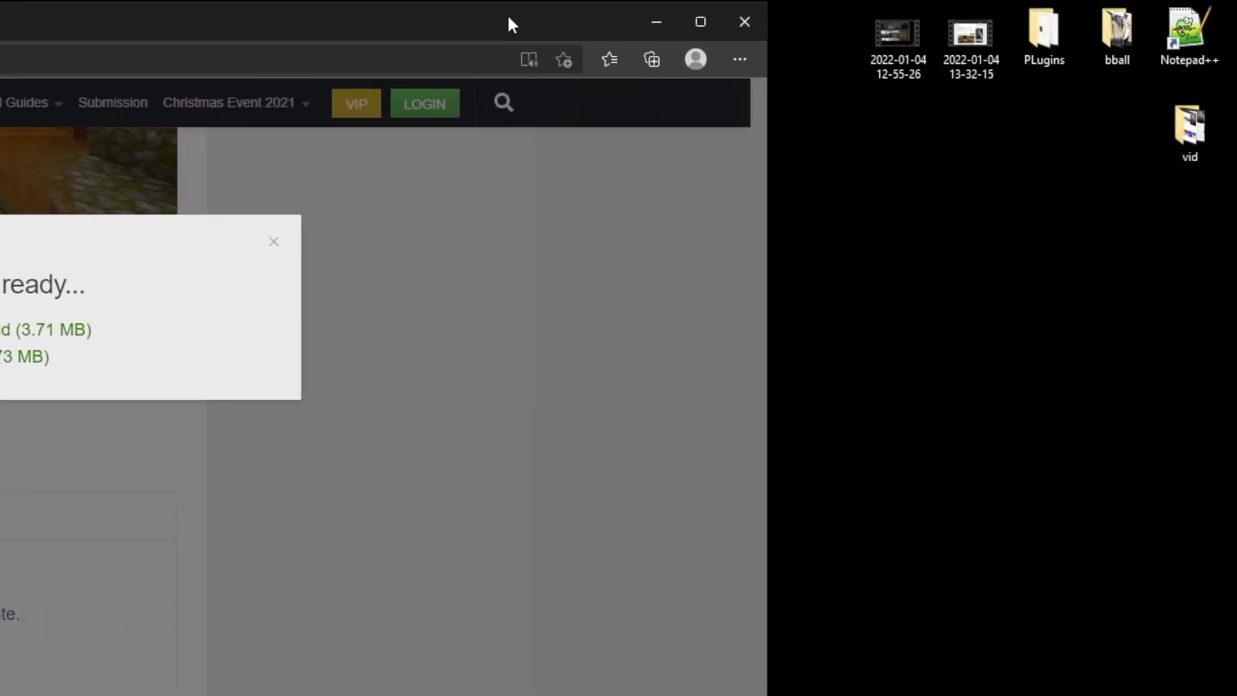
pyautogui.click(740, 58)
pyautogui.click(597, 322)
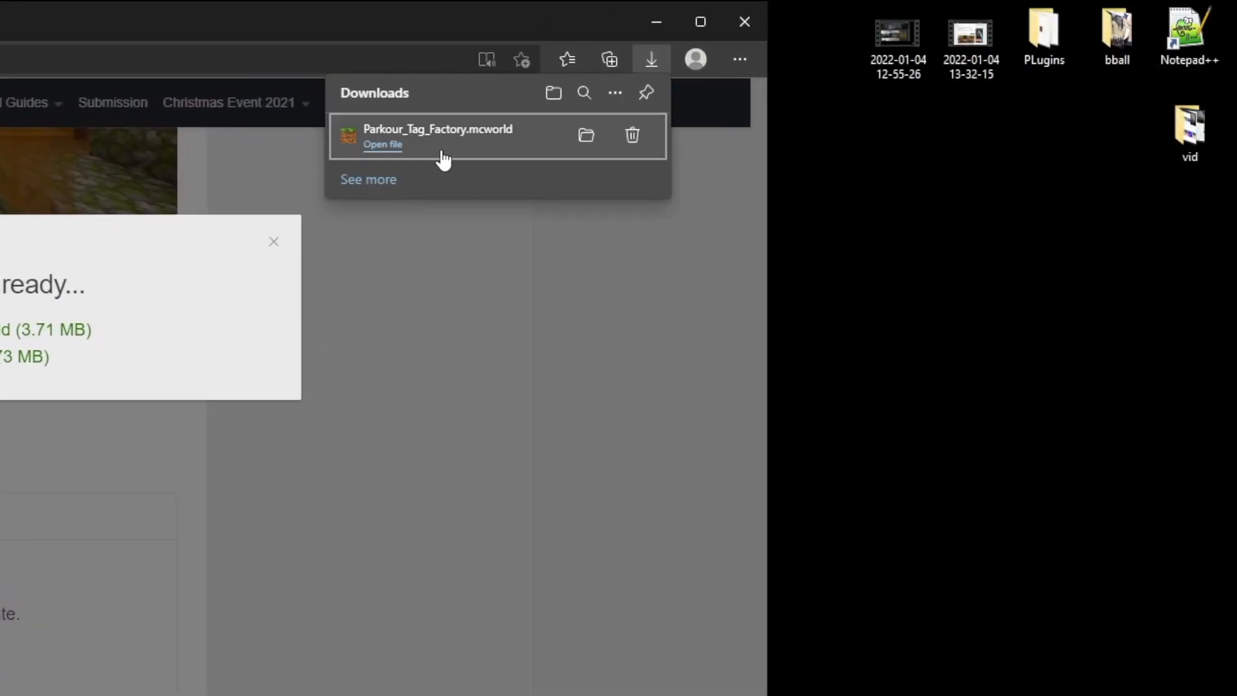
pyautogui.moveTo(427, 146); pyautogui.dragTo(897, 379)
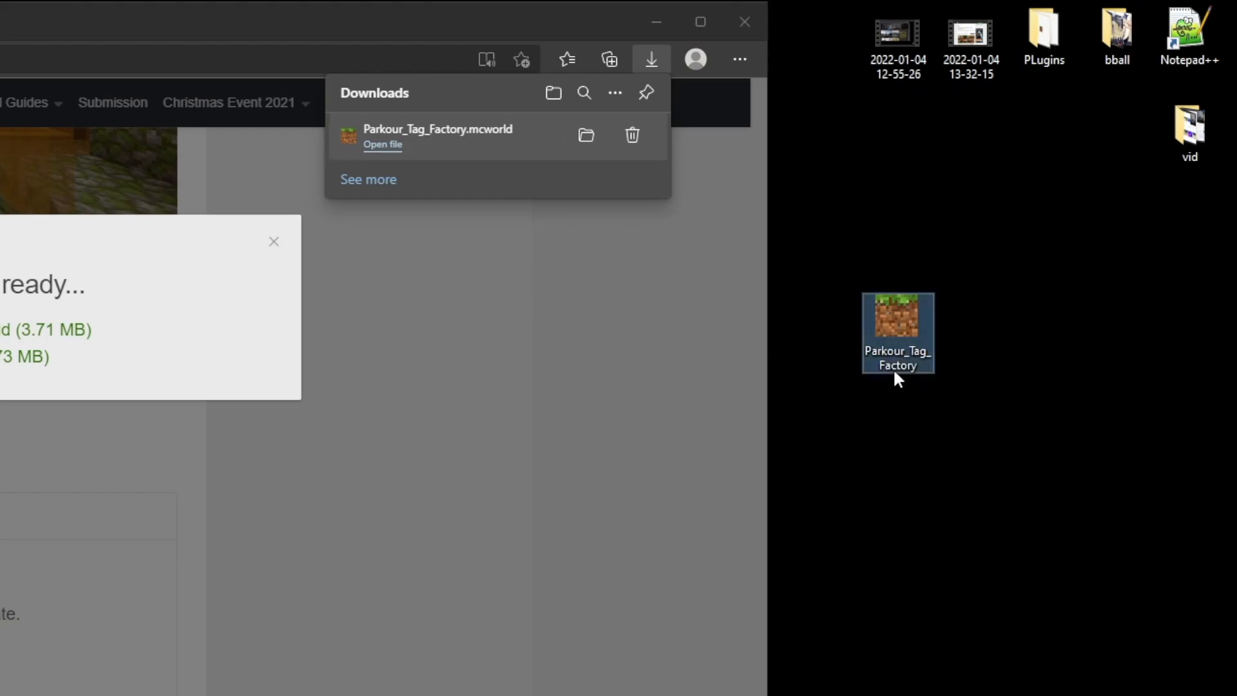
pyautogui.click(961, 358)
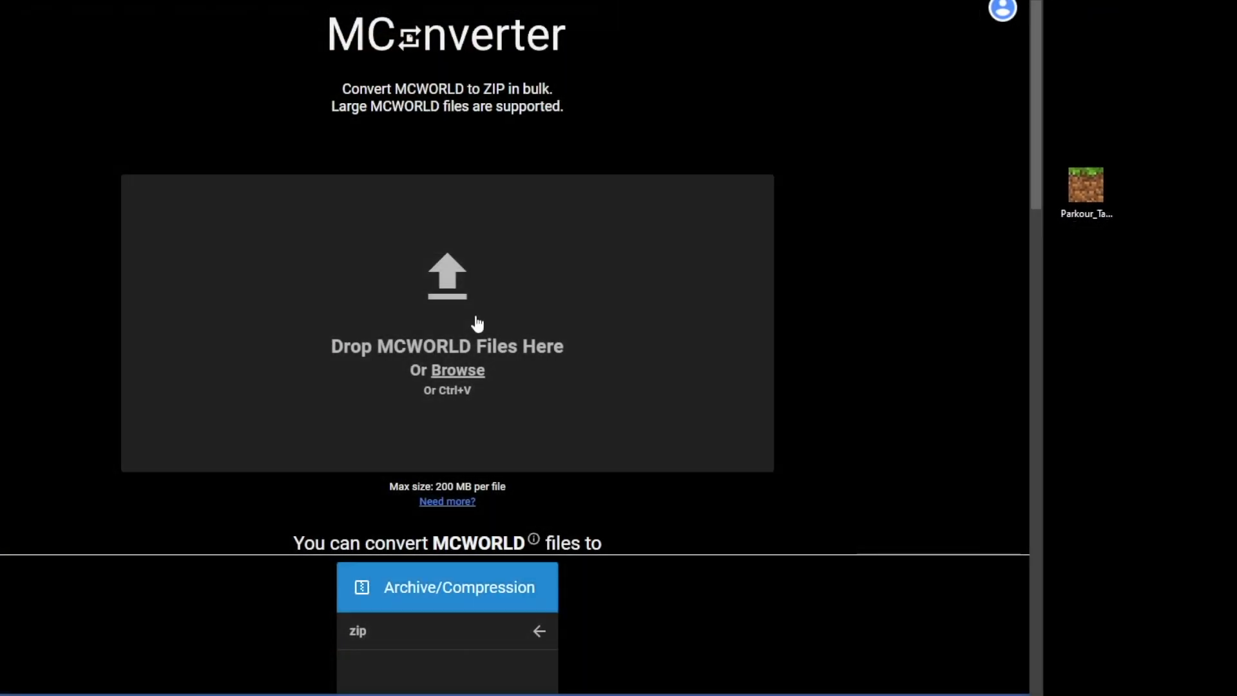
# Upload Parkour_Tag_Factory.mcworld from the desktop to the MConverter page and convert it to ZIP
pyautogui.click(476, 330)
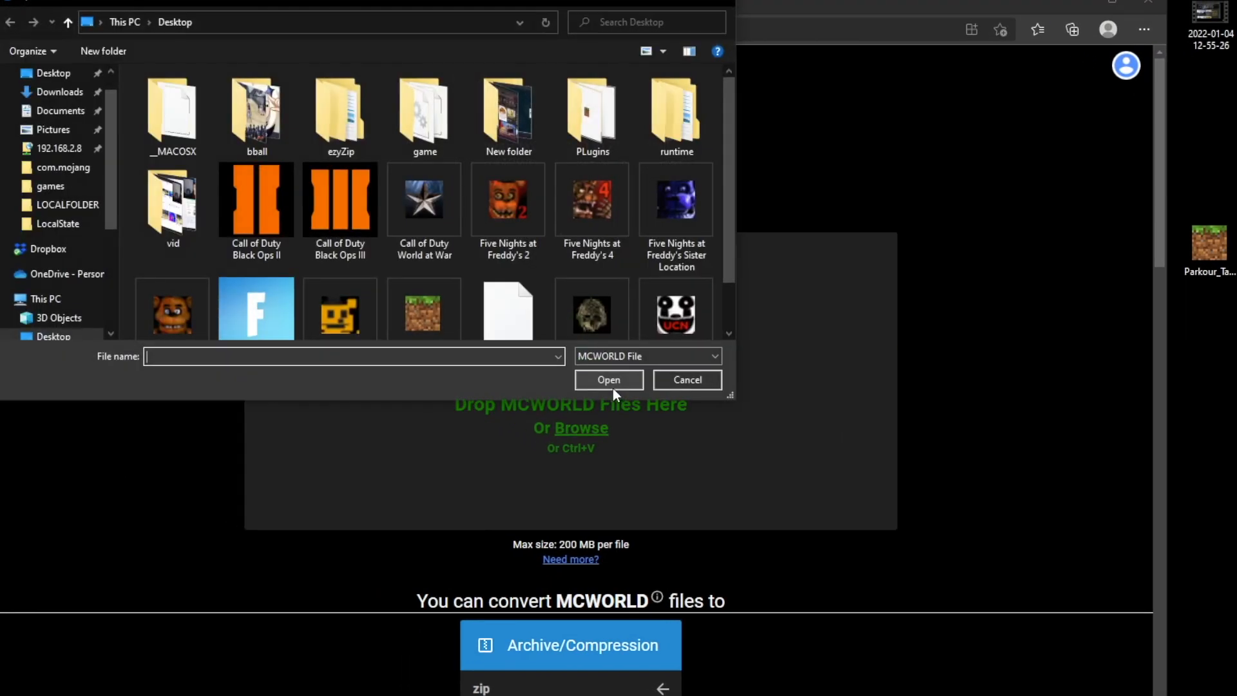
pyautogui.click(54, 73)
pyautogui.scroll(-1, 386, 245)
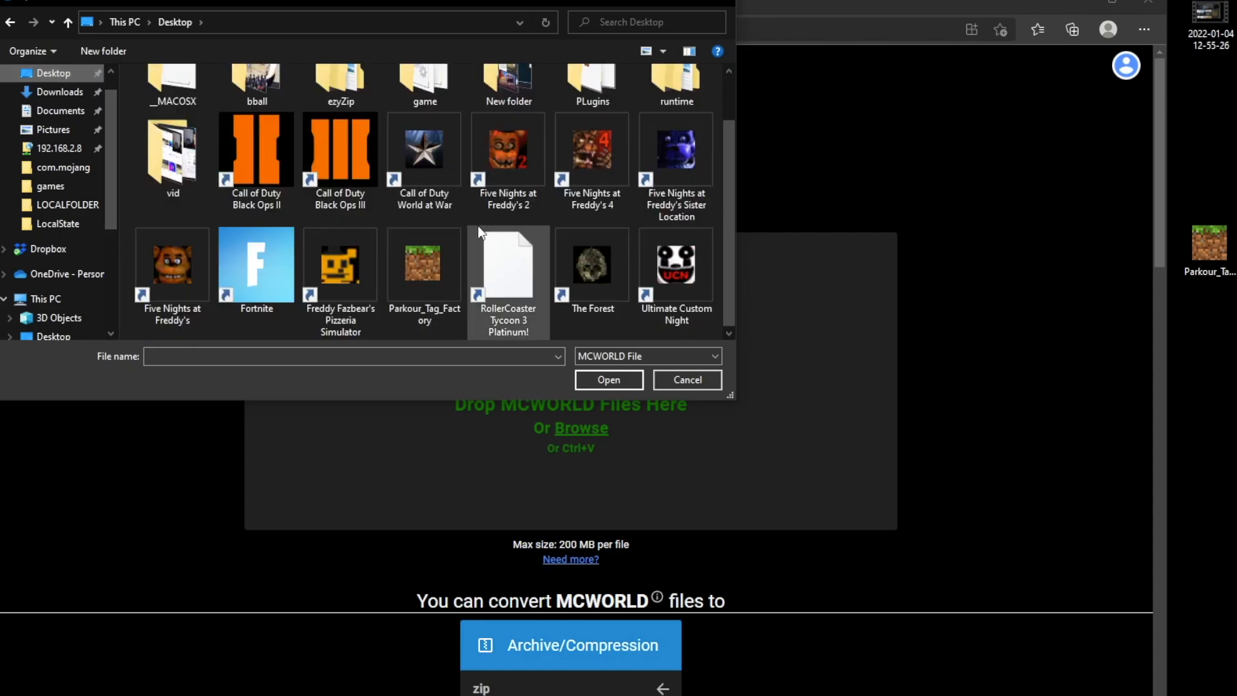
pyautogui.click(443, 301)
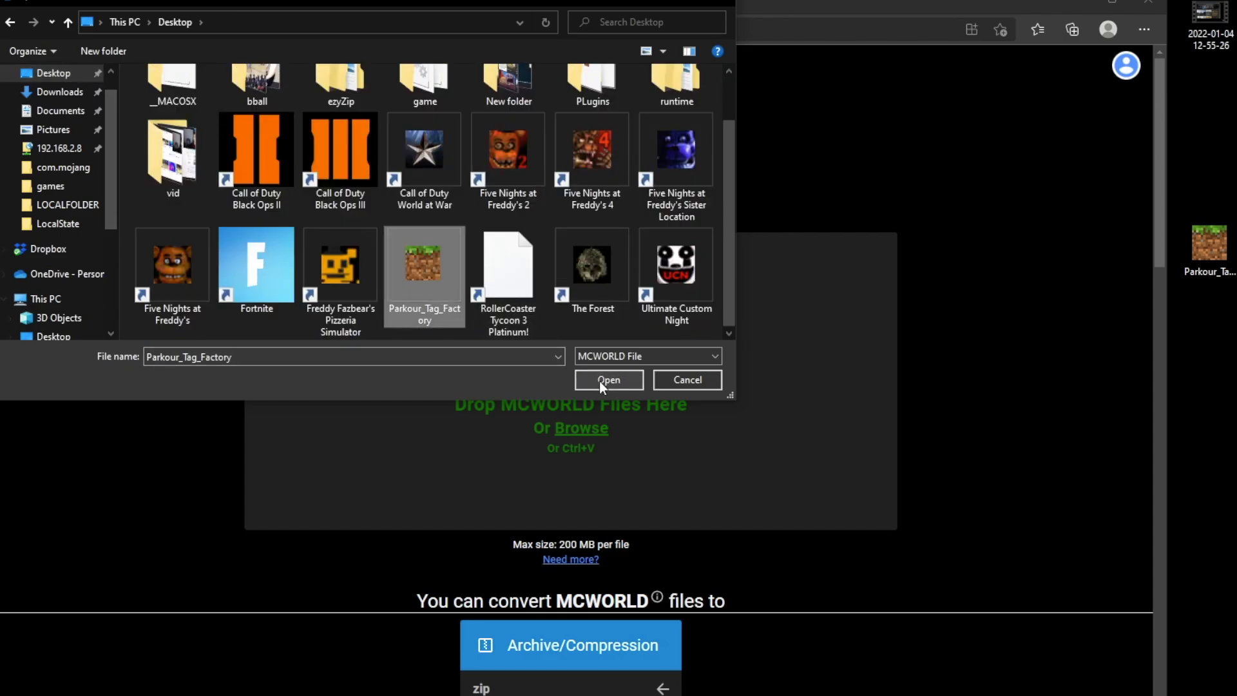
pyautogui.click(599, 381)
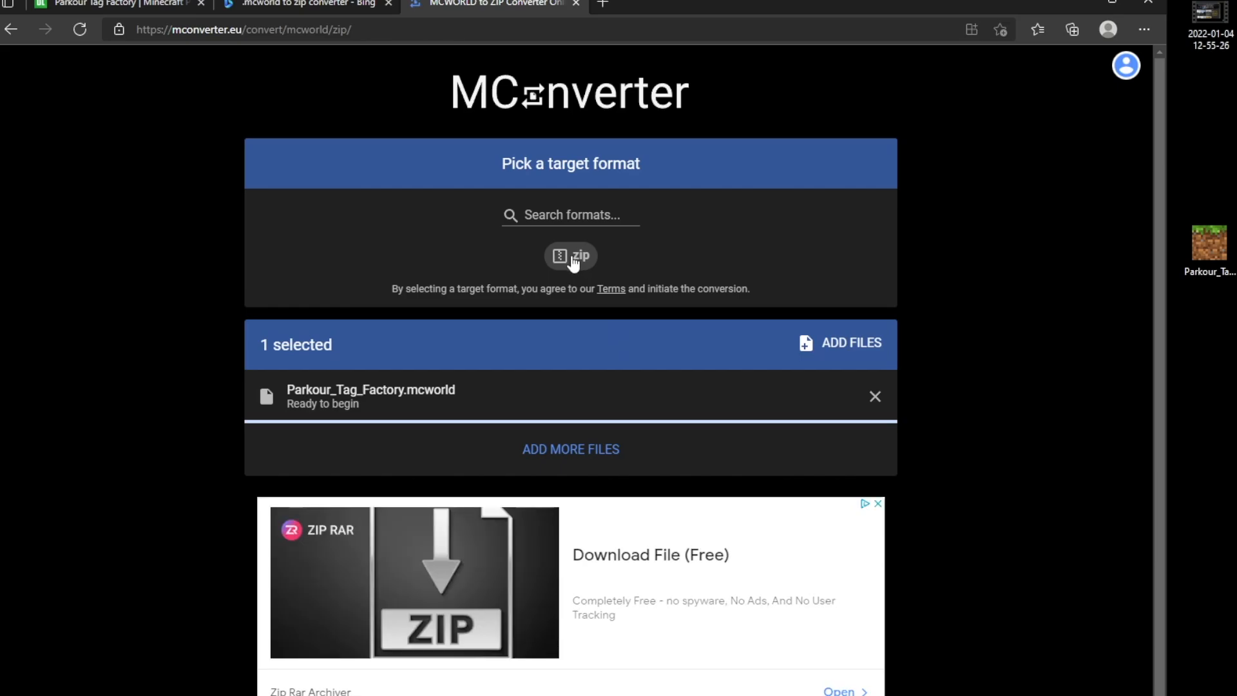
pyautogui.click(571, 255)
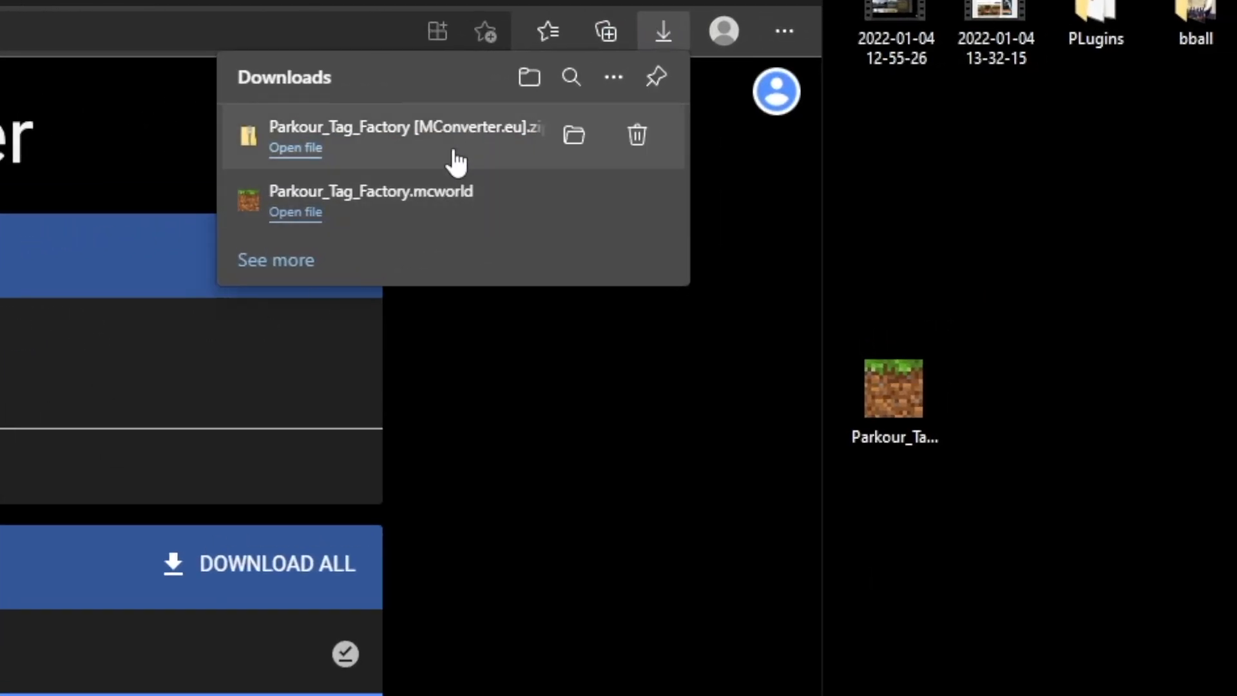
# Delete the .mcworld file from the desktop and place the converted Parkour_Tag_Factory ZIP there from the browser's downloads list
pyautogui.moveTo(395, 160); pyautogui.dragTo(996, 428)
pyautogui.click(904, 393)
pyautogui.press('Delete')
pyautogui.moveTo(992, 288); pyautogui.dragTo(898, 419)
# Rename the ZIP on the desktop as Parkour_Tag_Factory by removing the [MConverter.eu] suffix
pyautogui.rightClick(919, 449)
pyautogui.click(961, 695)
pyautogui.click(928, 499)
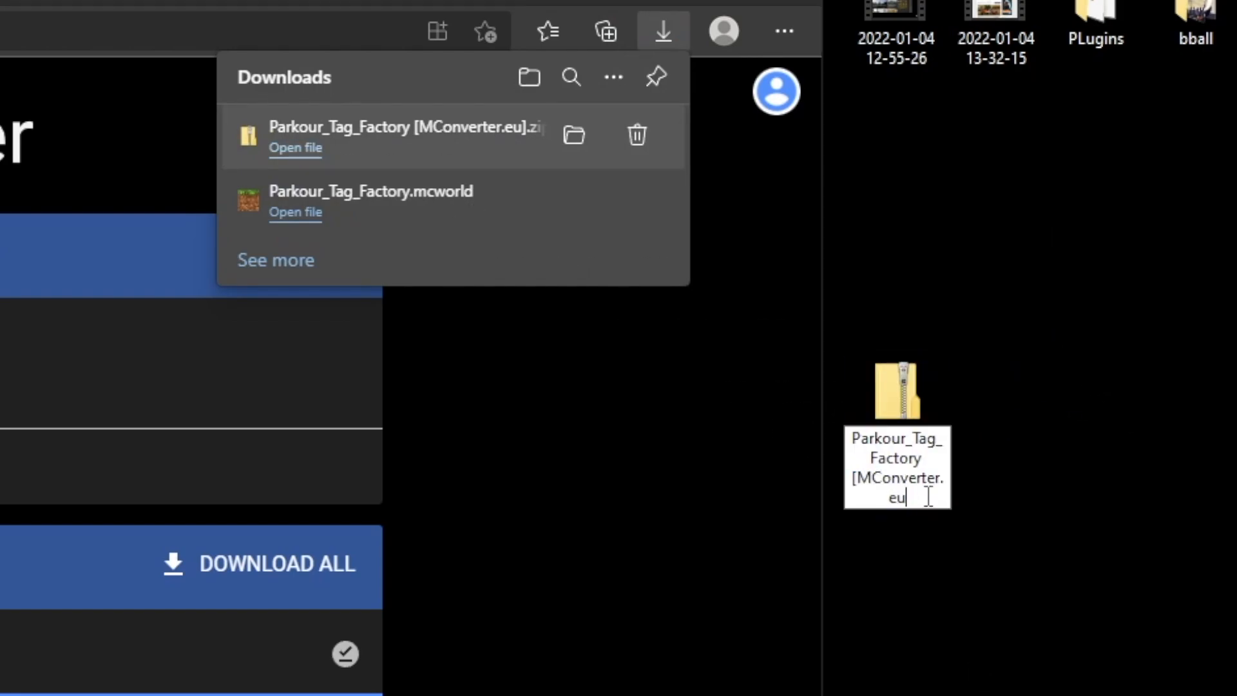
pyautogui.press('BackSpace')
pyautogui.press('BackSpace')
pyautogui.press('BackSpace')
pyautogui.press('BackSpace')
pyautogui.press('BackSpace')
pyautogui.press('BackSpace')
pyautogui.press('BackSpace')
pyautogui.press('BackSpace')
pyautogui.press('BackSpace')
pyautogui.press('BackSpace')
pyautogui.press('BackSpace')
pyautogui.press('BackSpace')
pyautogui.press('BackSpace')
pyautogui.press('BackSpace')
pyautogui.press('BackSpace')
pyautogui.press('BackSpace')
pyautogui.click(925, 495)
# Extract the Parkour_Tag_Factory ZIP to a folder on the desktop and close the window with the extracted files
pyautogui.doubleClick(673, 335)
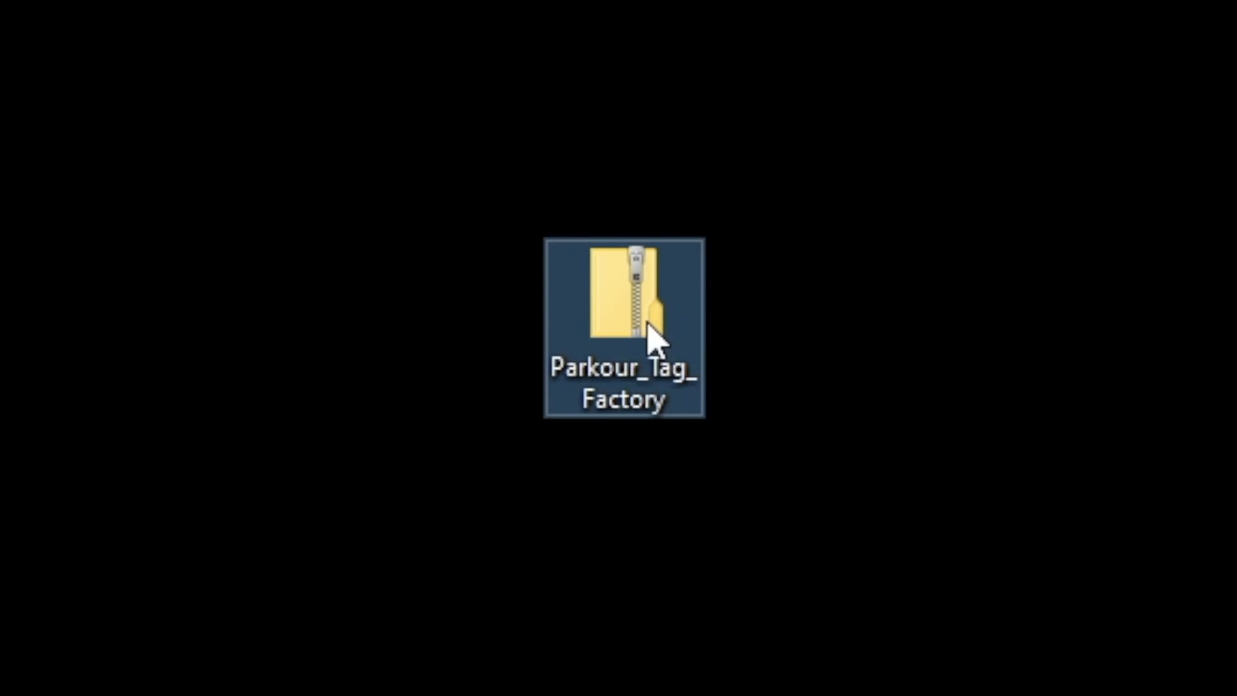
pyautogui.rightClick(647, 326)
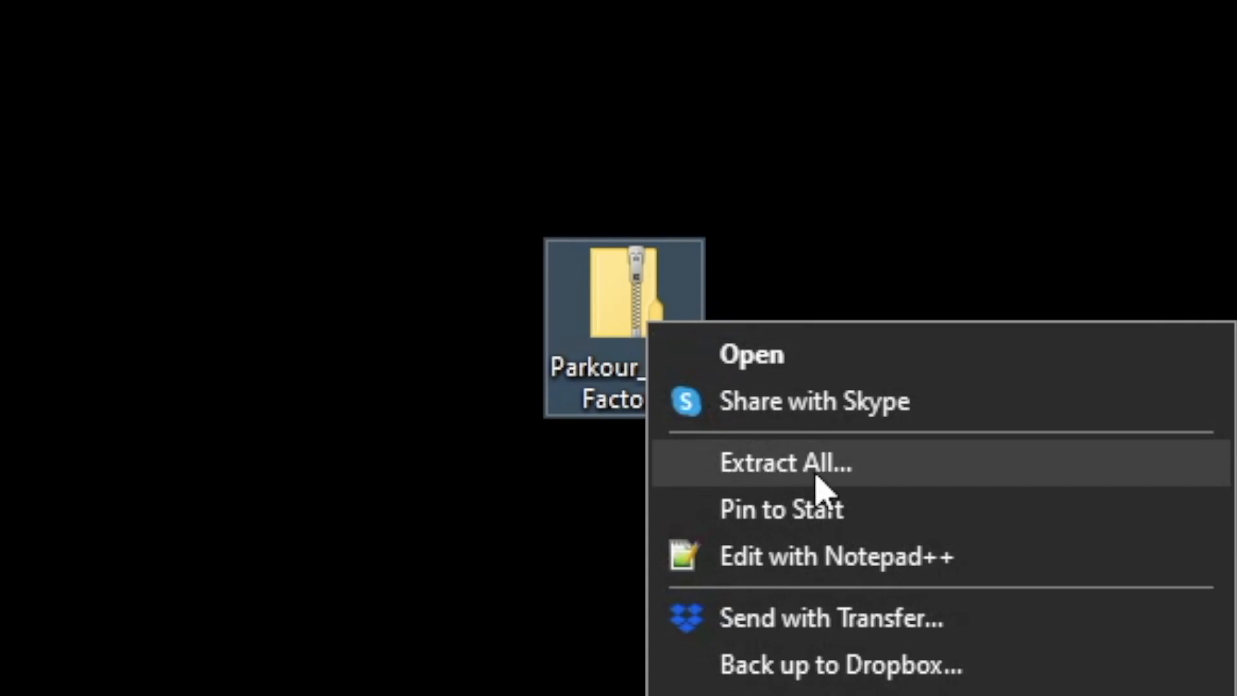
pyautogui.click(855, 475)
pyautogui.click(857, 653)
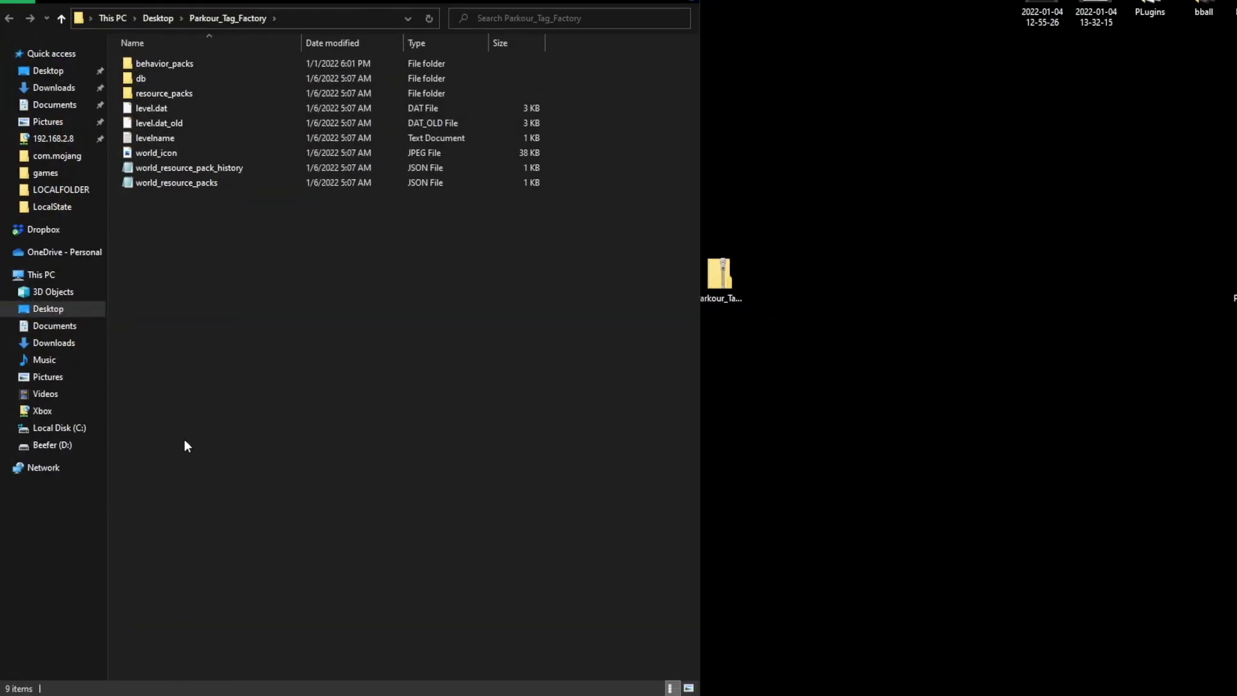
pyautogui.click(684, 1)
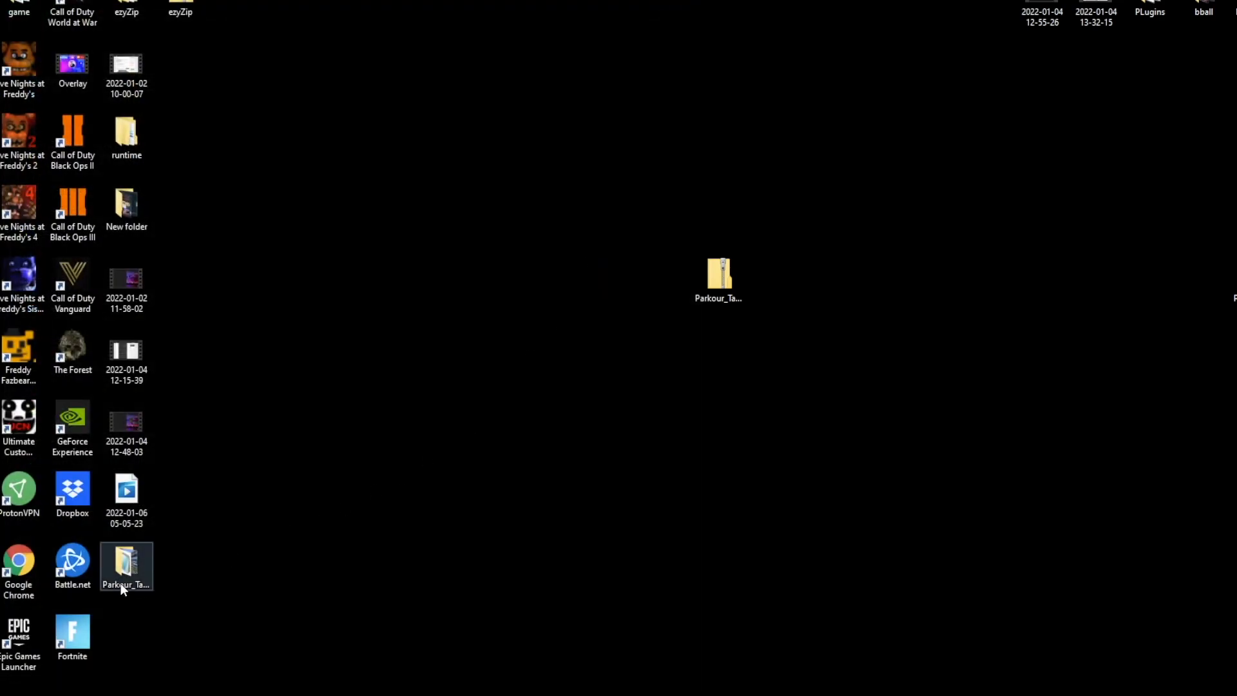
# Put the extracted Parkour_Tag_Factory folder in the ZIP's place on the desktop and move the ZIP out of the way
pyautogui.moveTo(122, 574); pyautogui.dragTo(721, 359)
pyautogui.moveTo(719, 276); pyautogui.dragTo(1236, 351)
pyautogui.click(722, 352)
pyautogui.moveTo(723, 355); pyautogui.dragTo(723, 284)
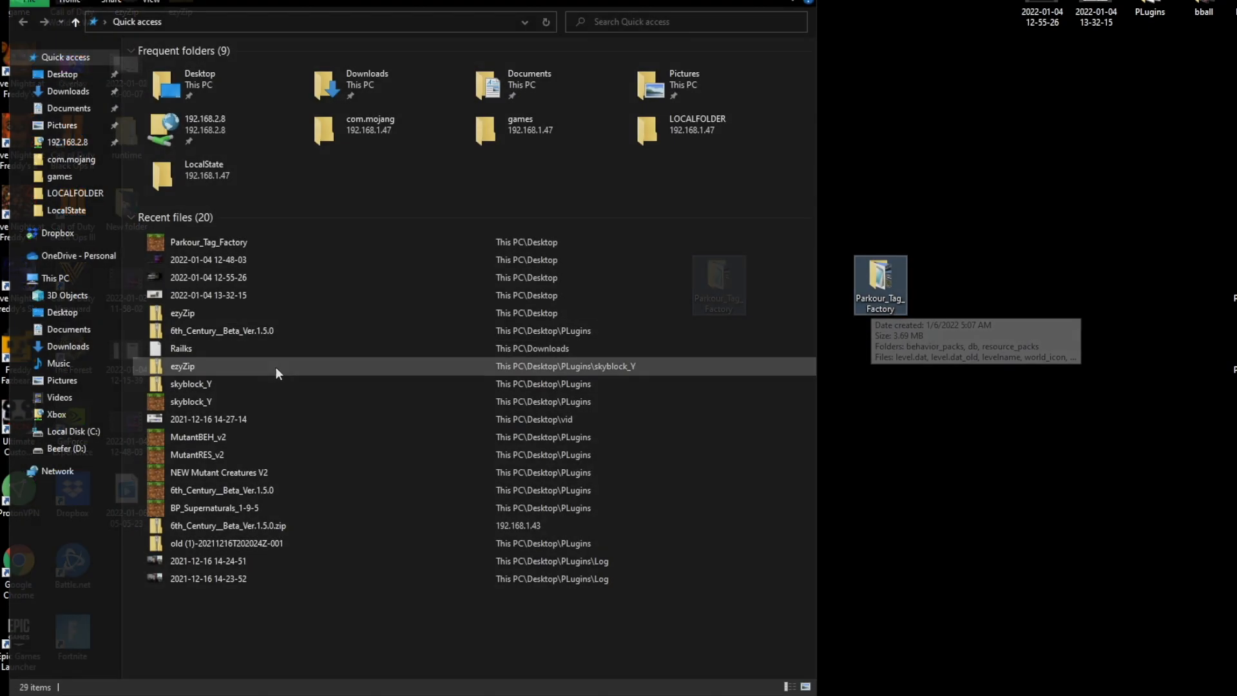
# In the Xbox network location, open minecraftWorlds under LOCALFOLDER's Microsoft.MinecraftUWPConsole_8wekyb3d8bbwe, LocalState, games, com.mojang, and copy the Parkour_Tag_Factory folder into it
pyautogui.click(73, 421)
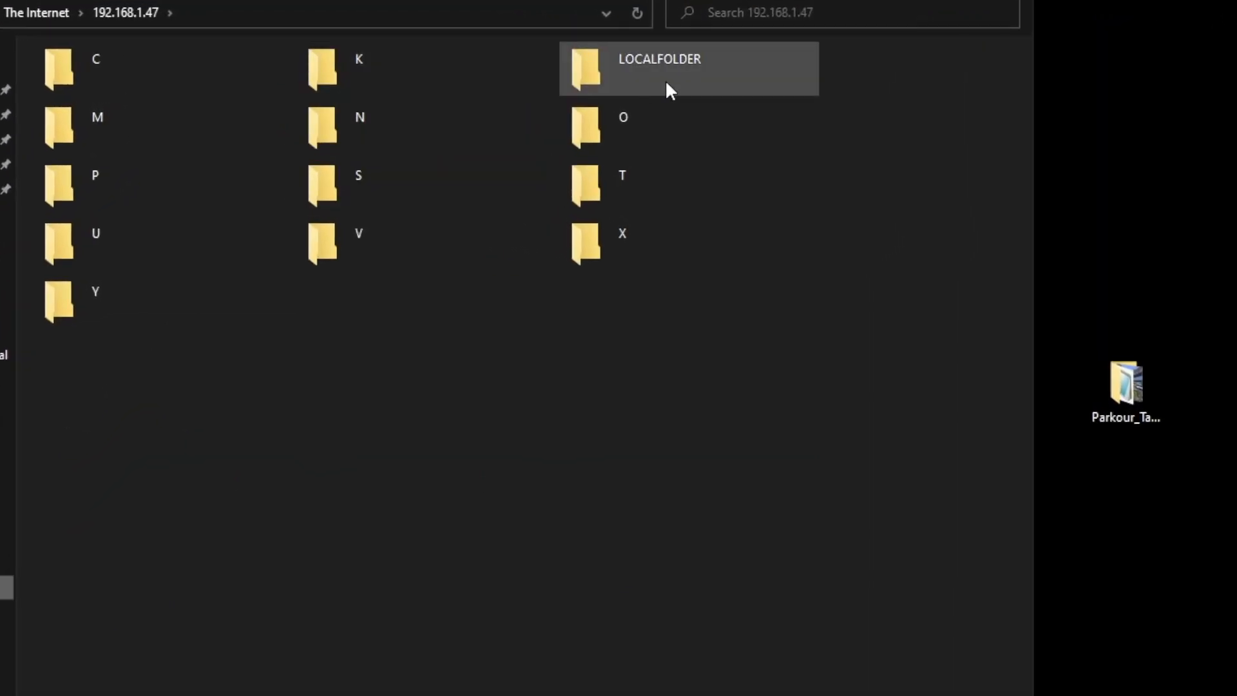
pyautogui.doubleClick(667, 83)
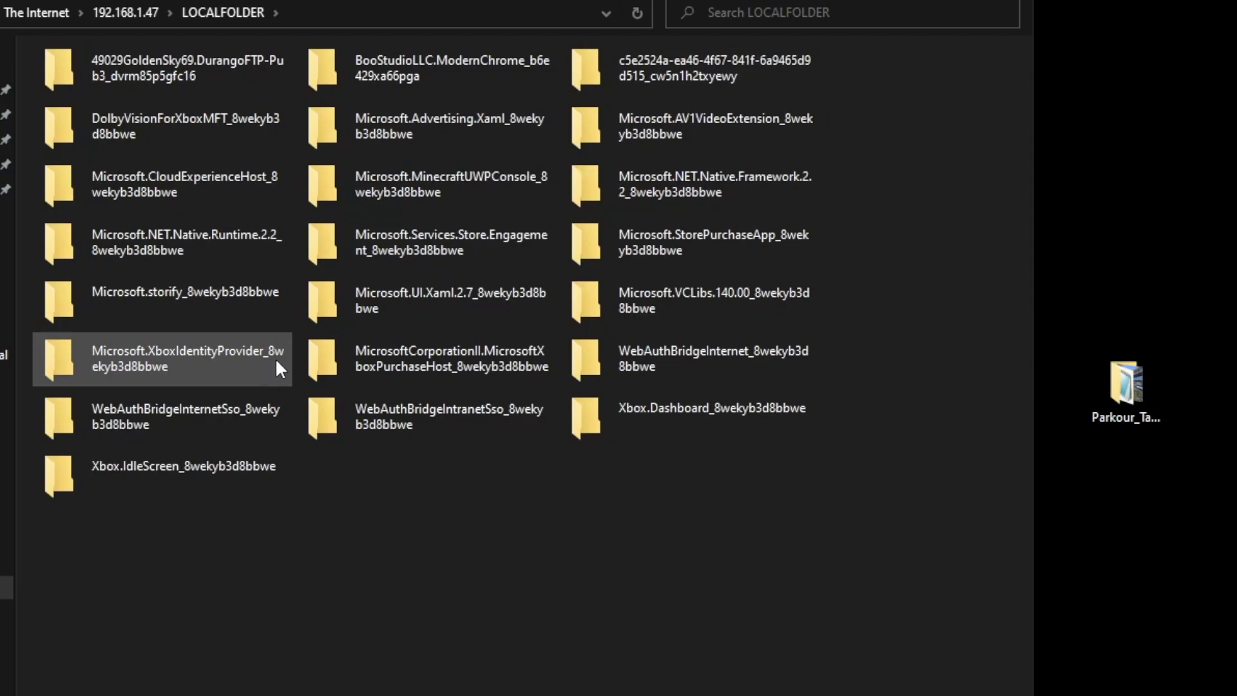
pyautogui.doubleClick(435, 191)
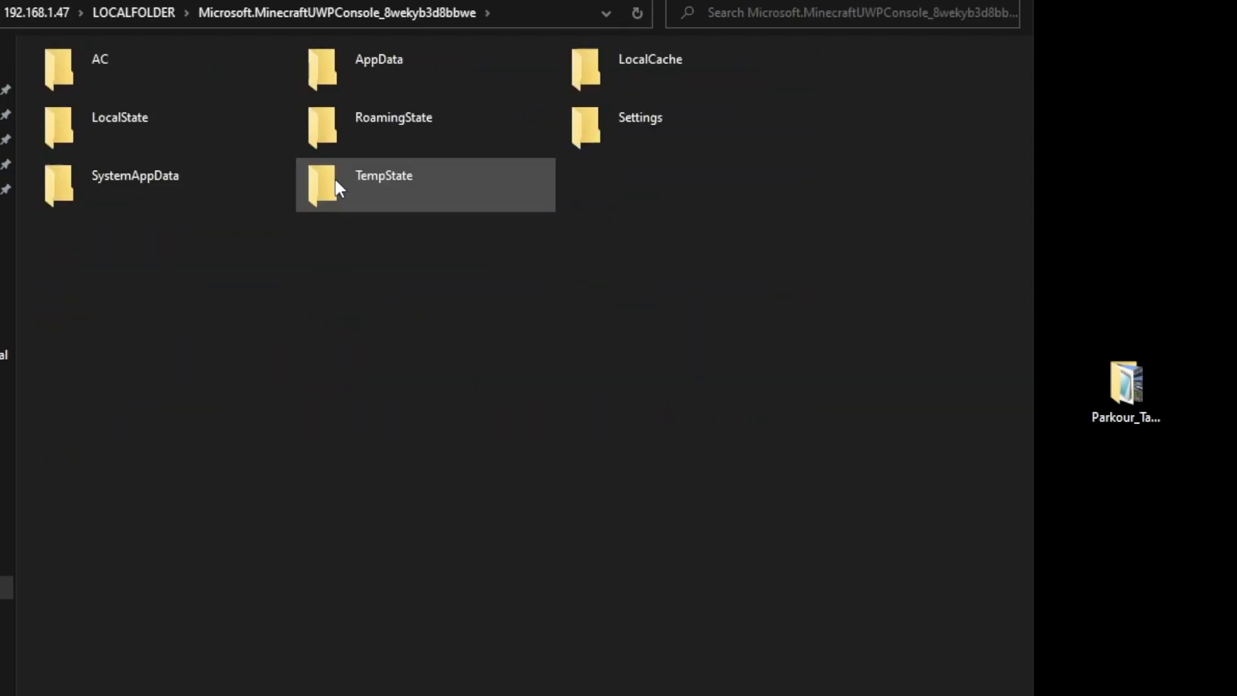
pyautogui.doubleClick(226, 131)
pyautogui.doubleClick(165, 87)
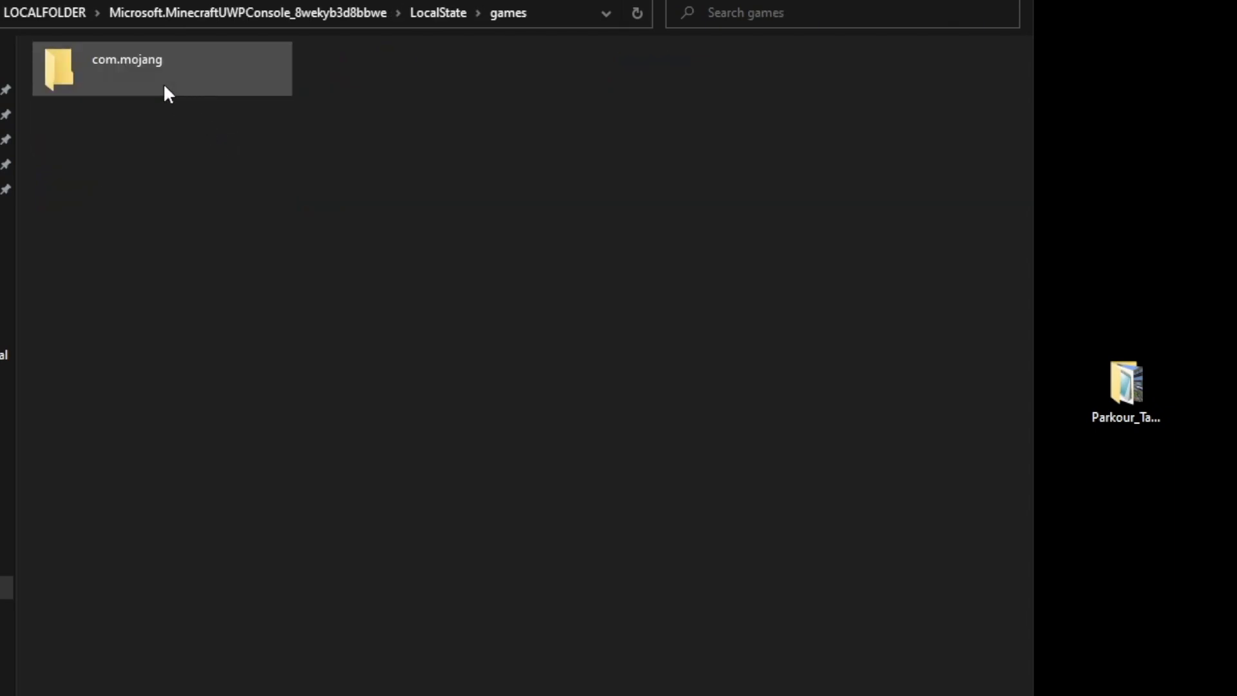
pyautogui.doubleClick(165, 88)
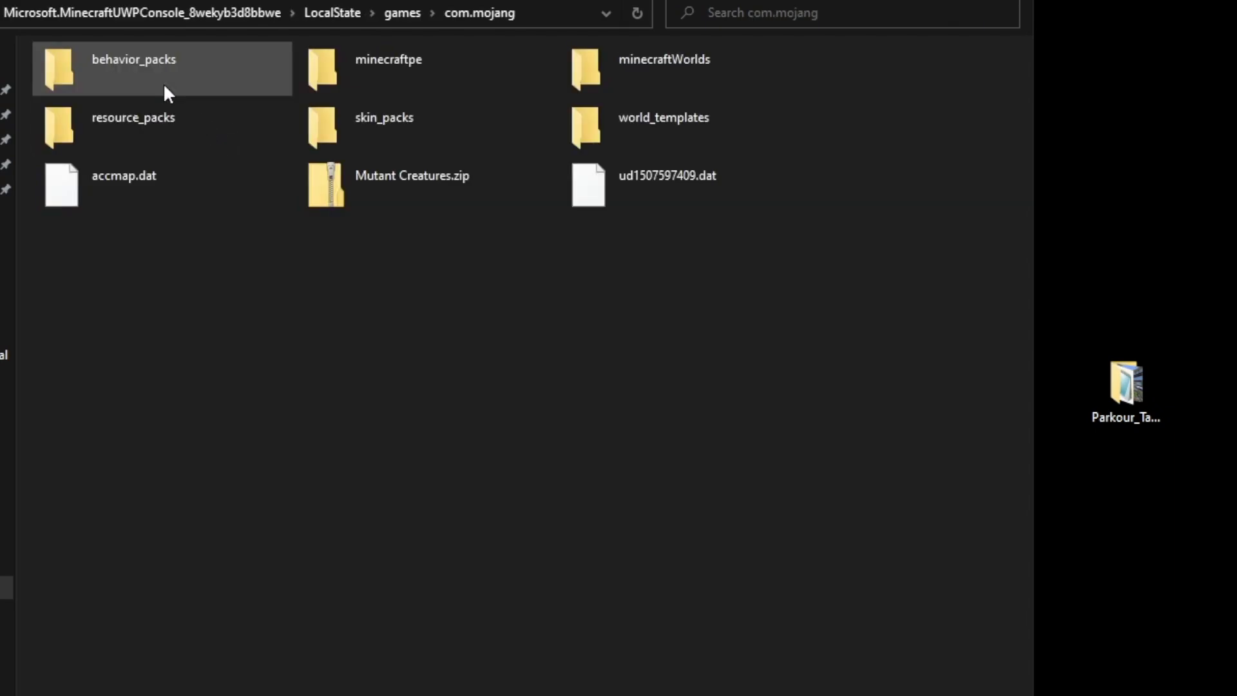
pyautogui.doubleClick(665, 78)
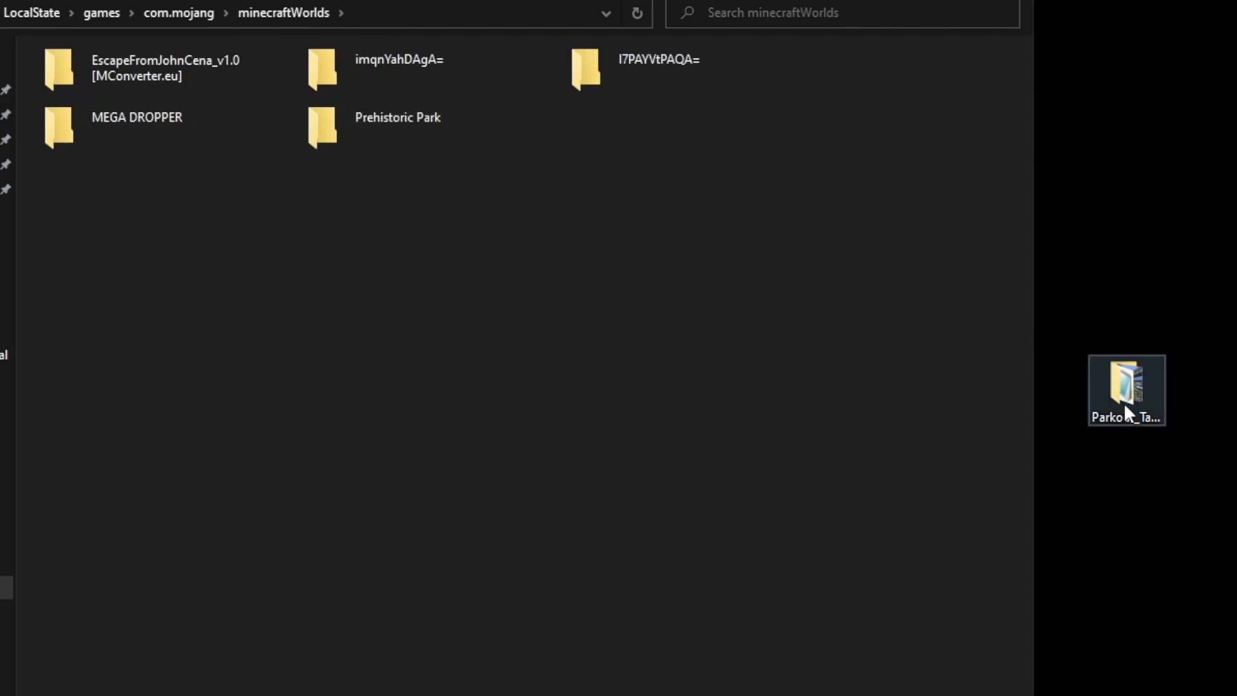
pyautogui.moveTo(1124, 402); pyautogui.dragTo(673, 388)
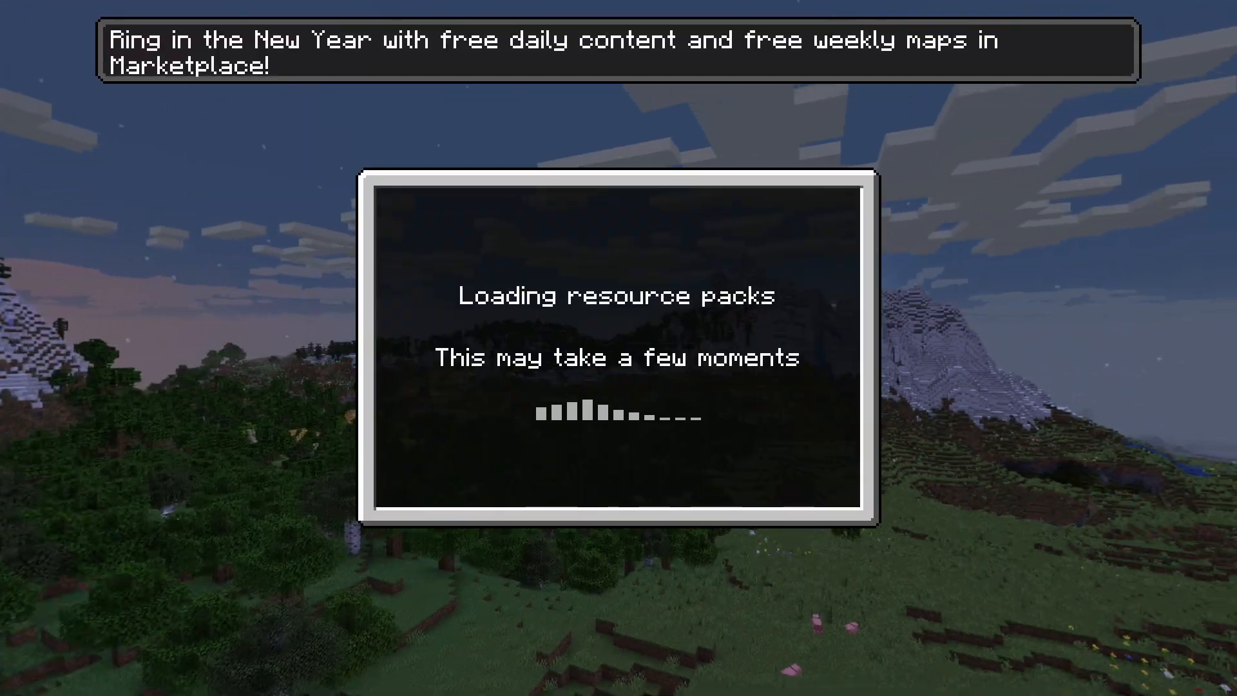
# Switch to Minecraft on the Xbox, open the worlds list and look through it for the transferred Parkour Tag map
pyautogui.press('Return')
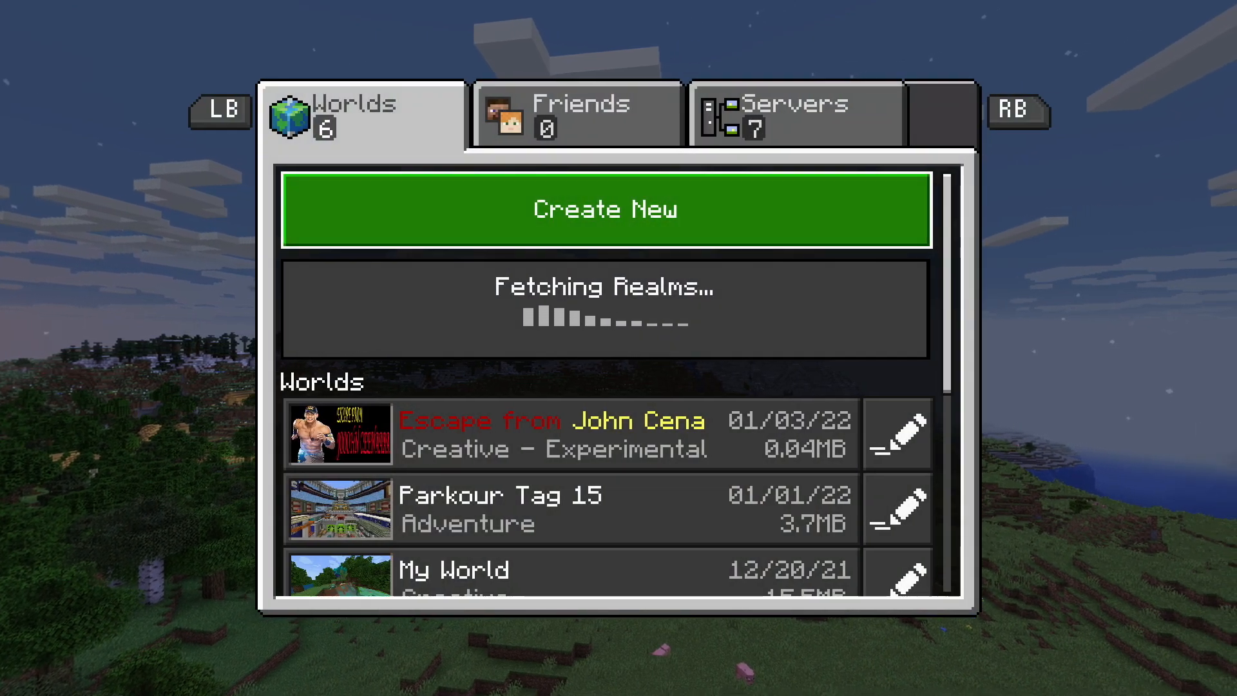
pyautogui.press('Down')
pyautogui.press('Down')
pyautogui.press('Down')
pyautogui.press('Down')
pyautogui.press('Down')
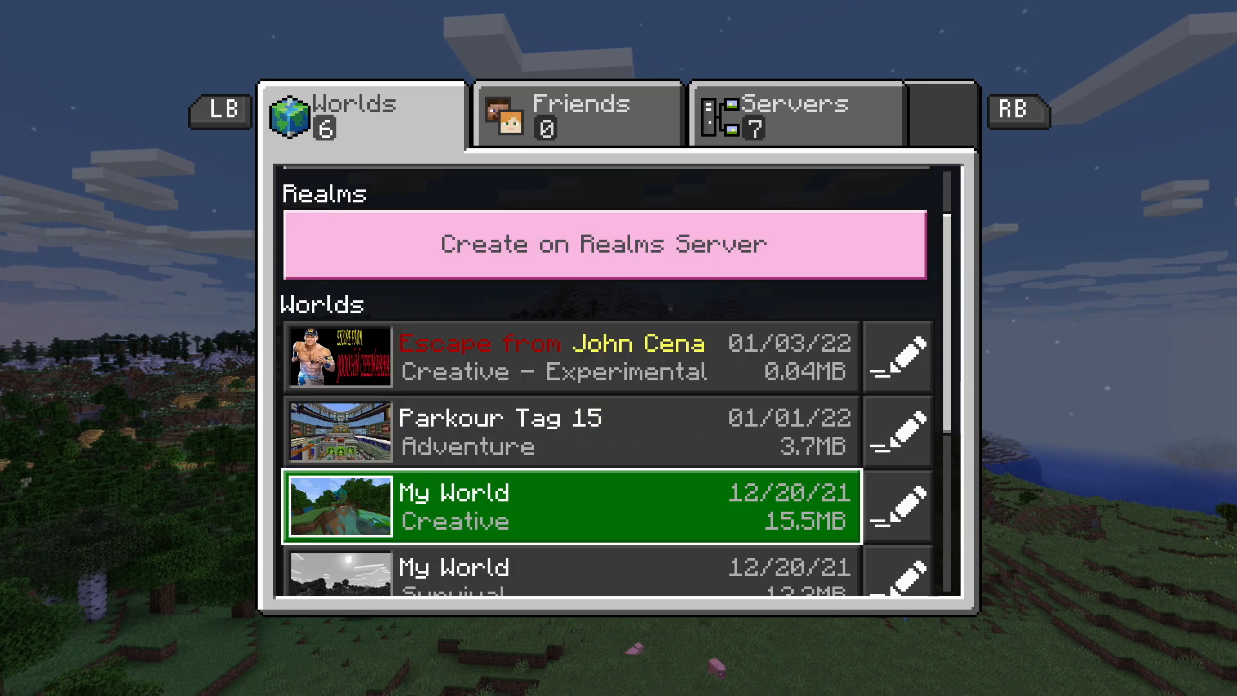
pyautogui.press('Down')
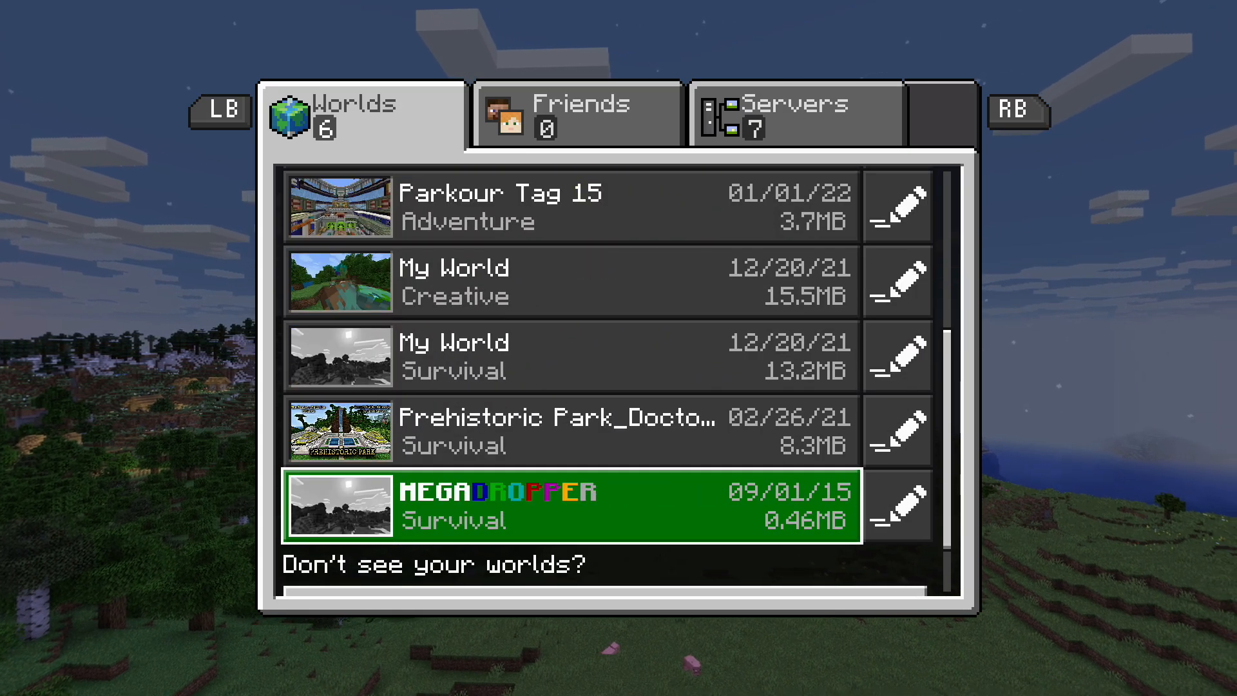
pyautogui.press('Up')
pyautogui.press('Up')
pyautogui.press('Up')
pyautogui.press('Up')
pyautogui.press('Up')
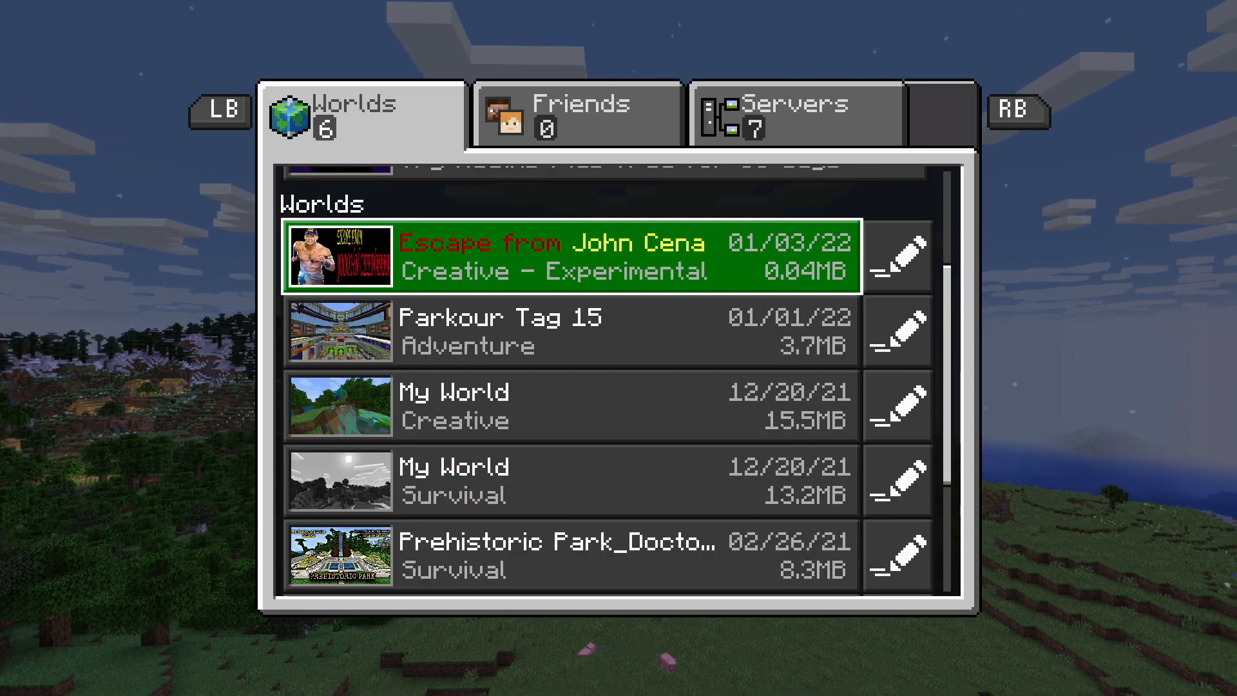
pyautogui.press('Down')
pyautogui.press('Down')
pyautogui.press('Down')
pyautogui.press('Down')
pyautogui.press('Down')
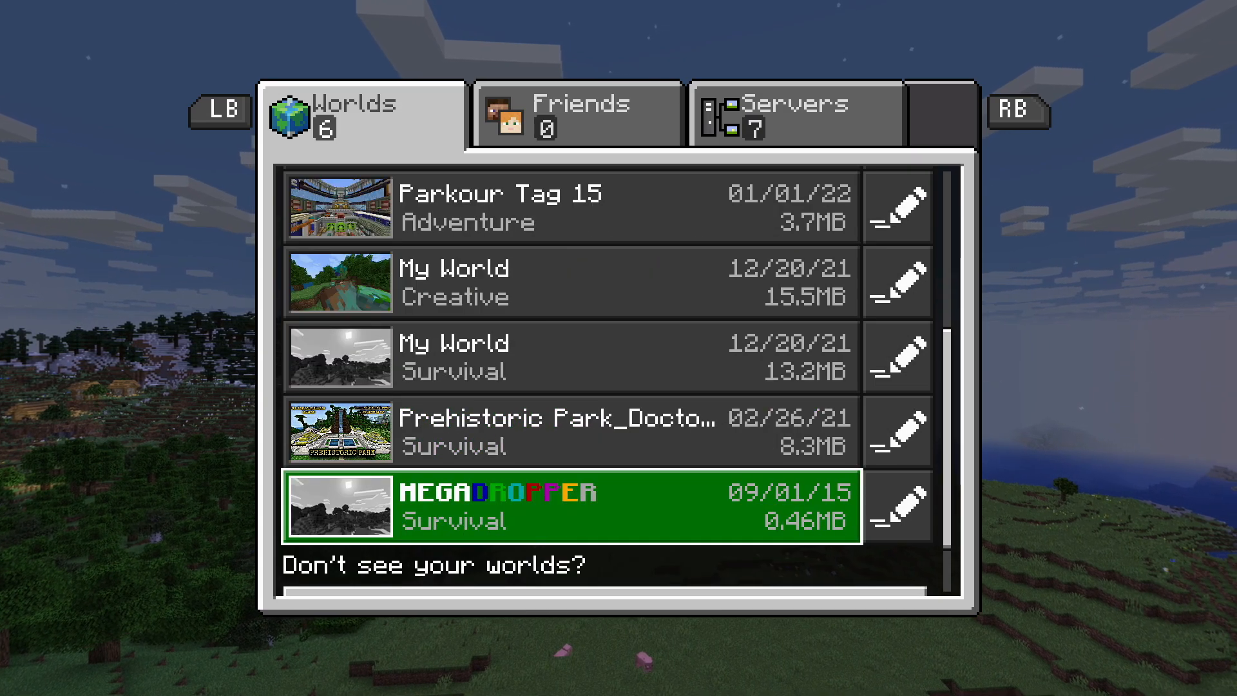
pyautogui.press('Right')
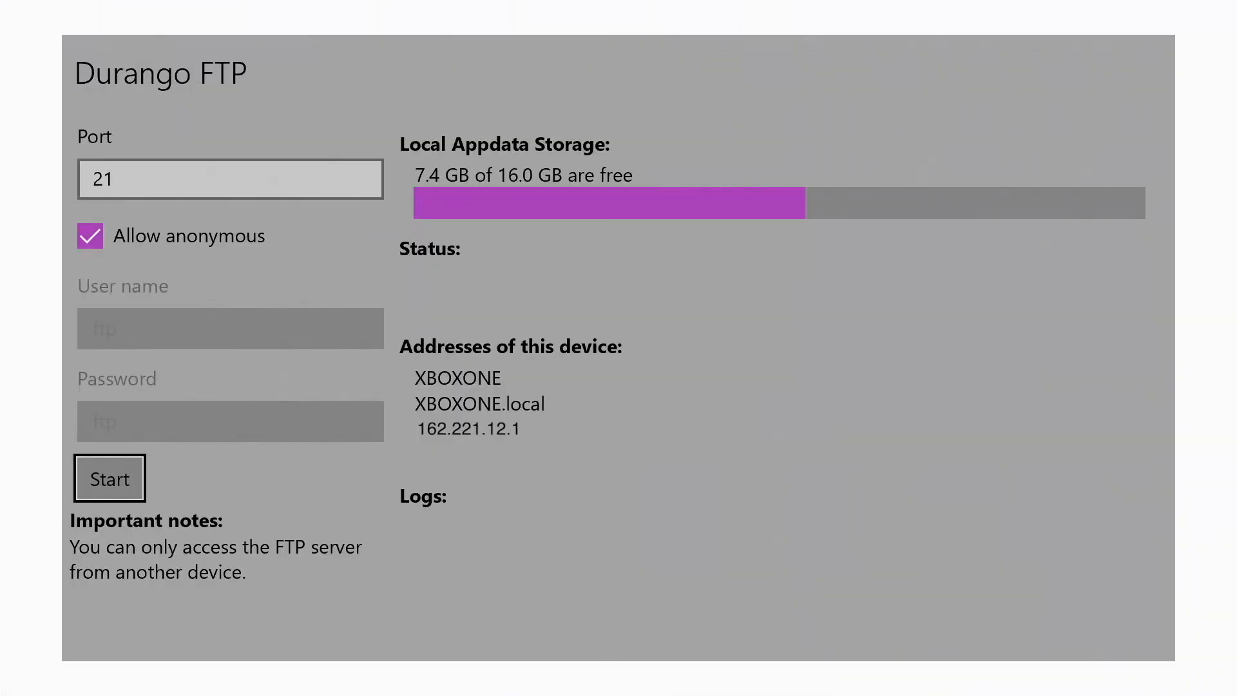
# Switch to Durango FTP on the Xbox and start its FTP server
pyautogui.press('Return')
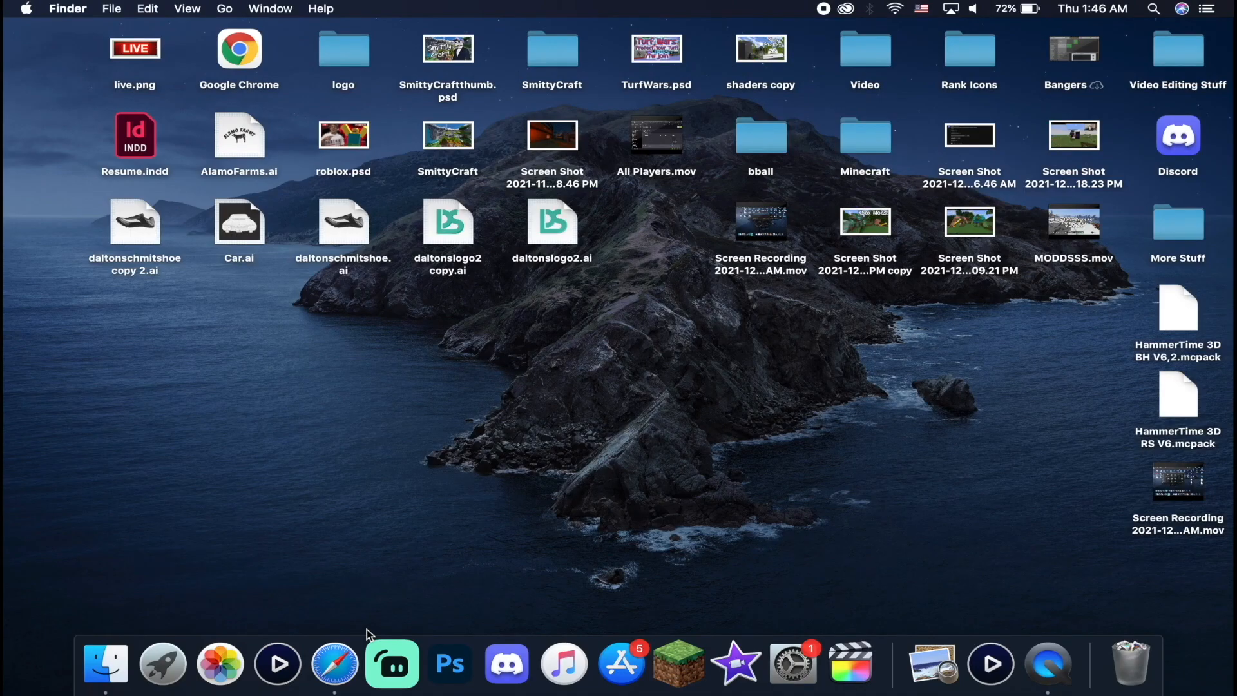
# Switch to Safari on the Mac, make it full screen, search for "filezilla mac" and open the FileZilla Client download page
pyautogui.click(335, 663)
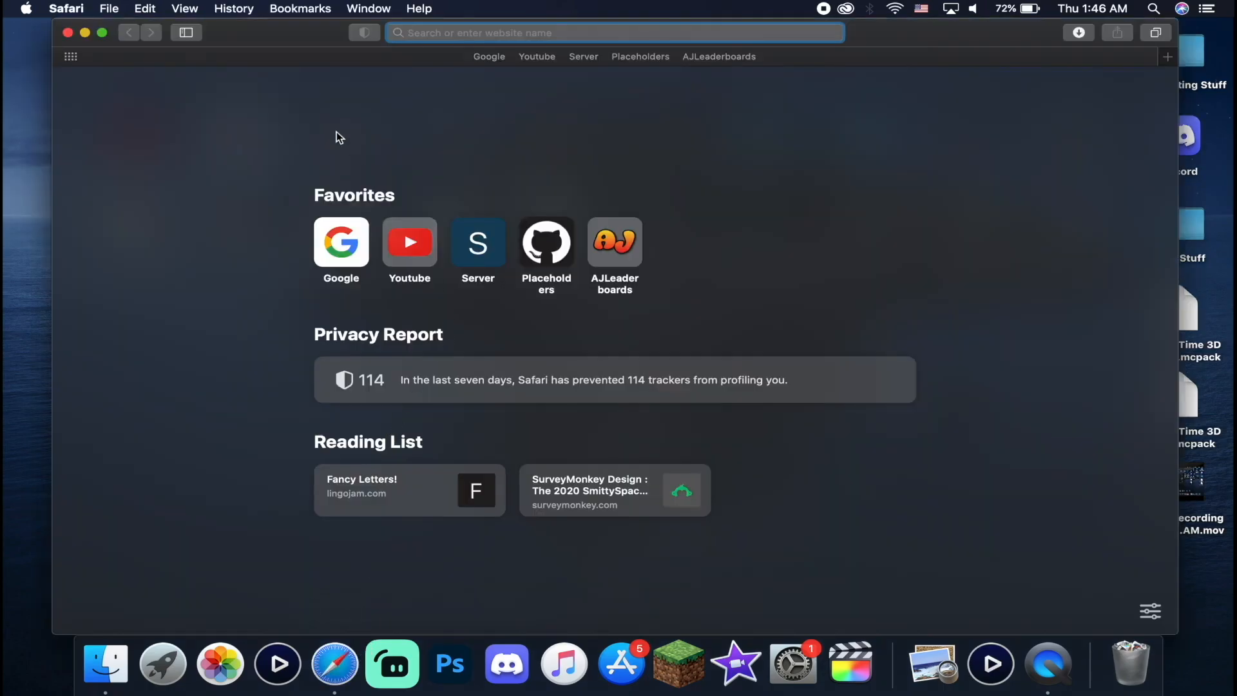
pyautogui.click(101, 32)
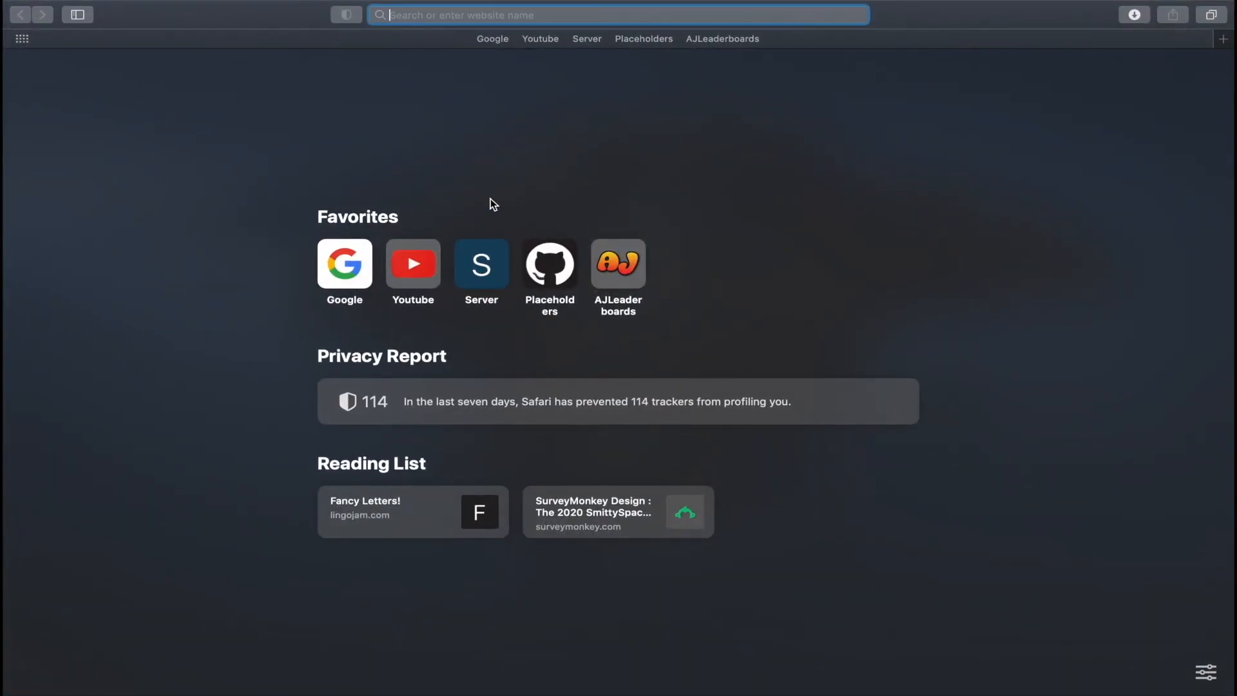
pyautogui.write('file')
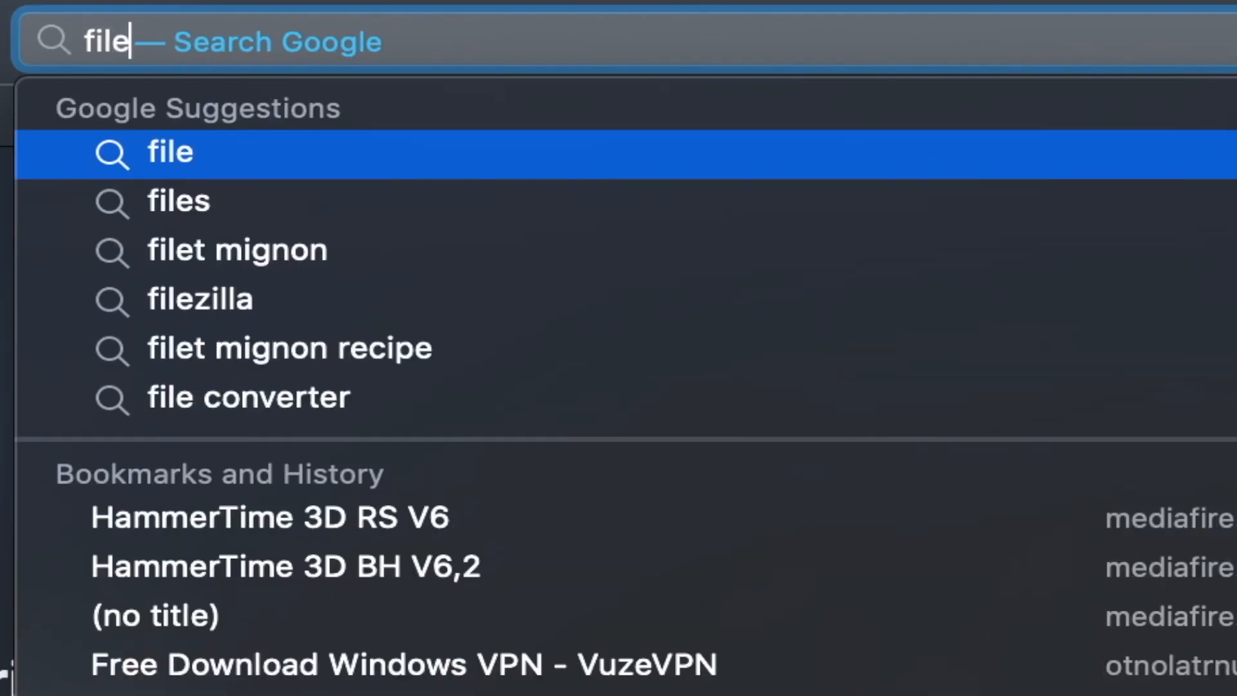
pyautogui.write('zilla mac')
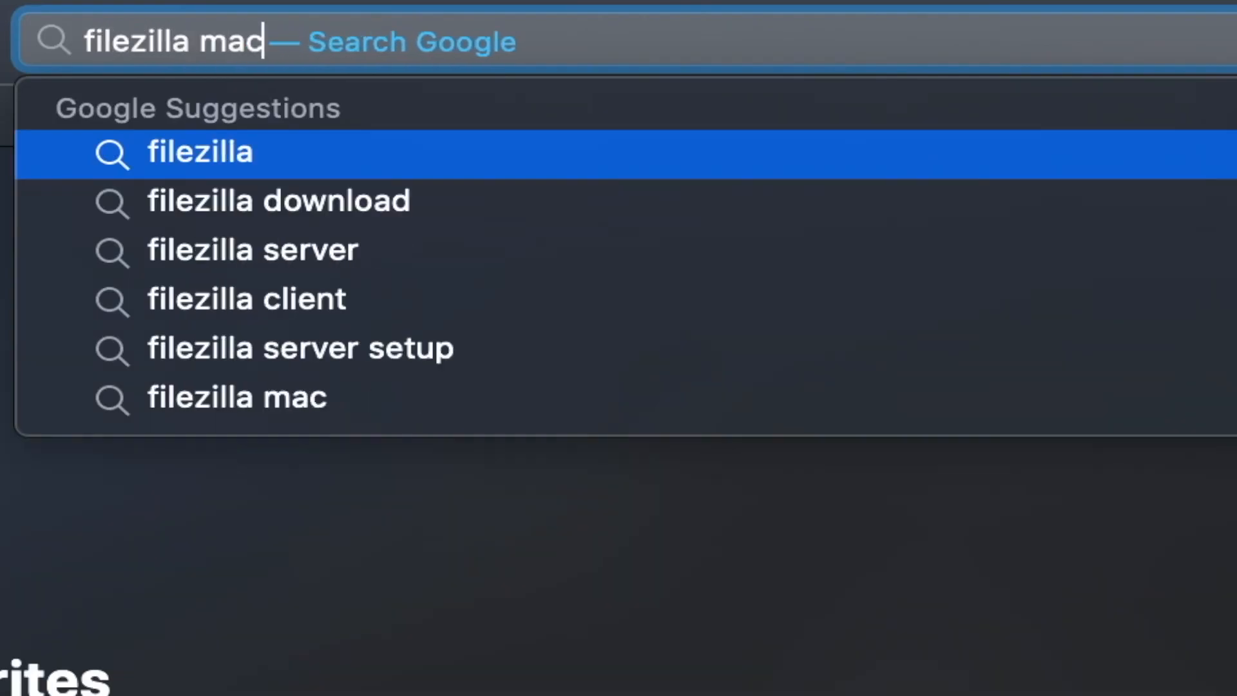
pyautogui.press('Return')
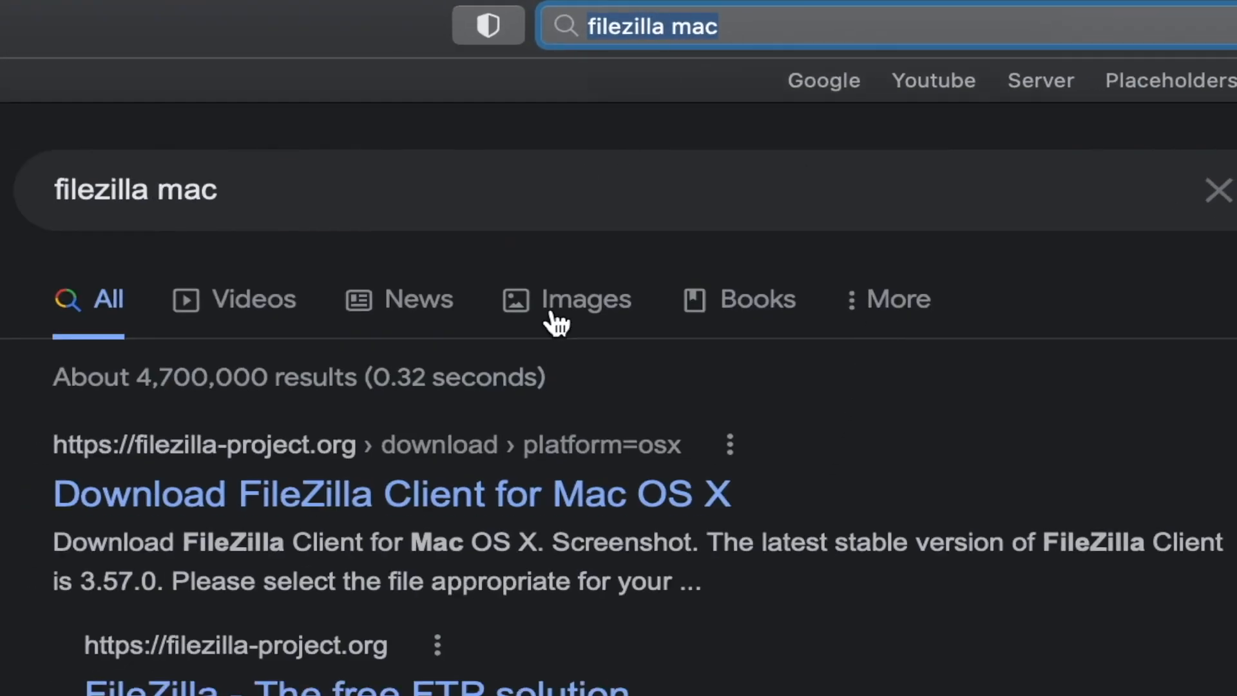
pyautogui.click(272, 513)
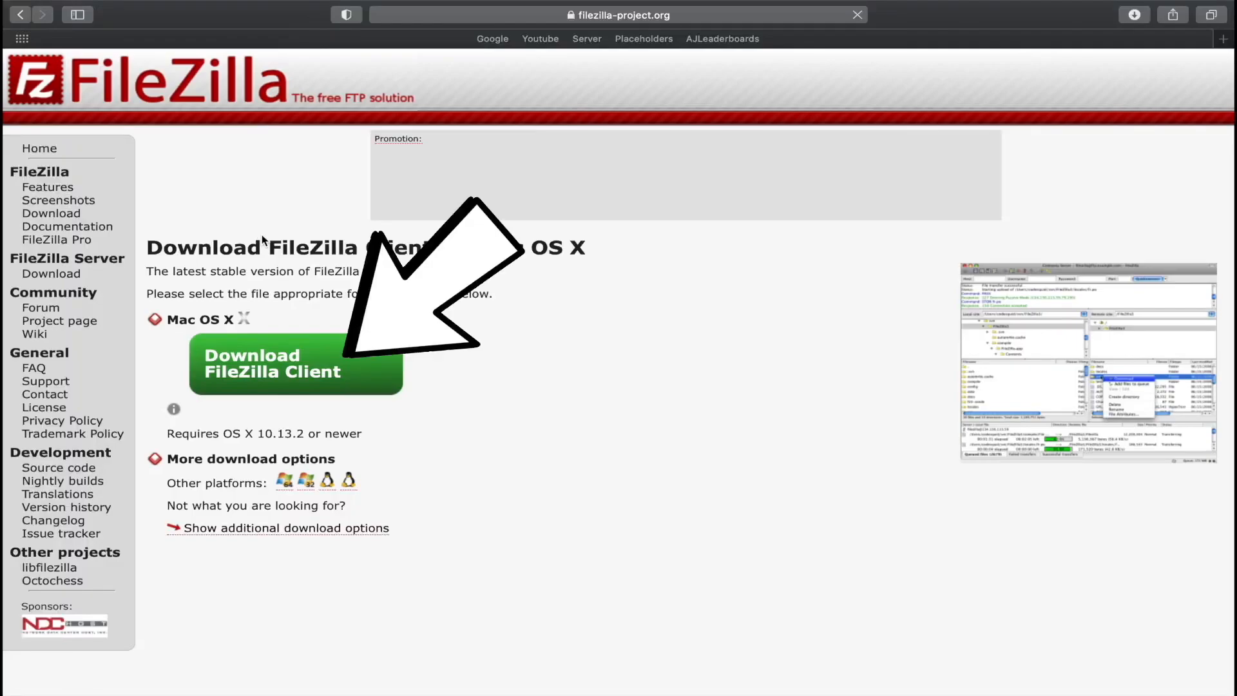
# Download the standard FileZilla edition for Mac OS X, allowing downloads from filezilla-project.org, and open the downloaded FileZilla_3.57.0 archive
pyautogui.click(298, 378)
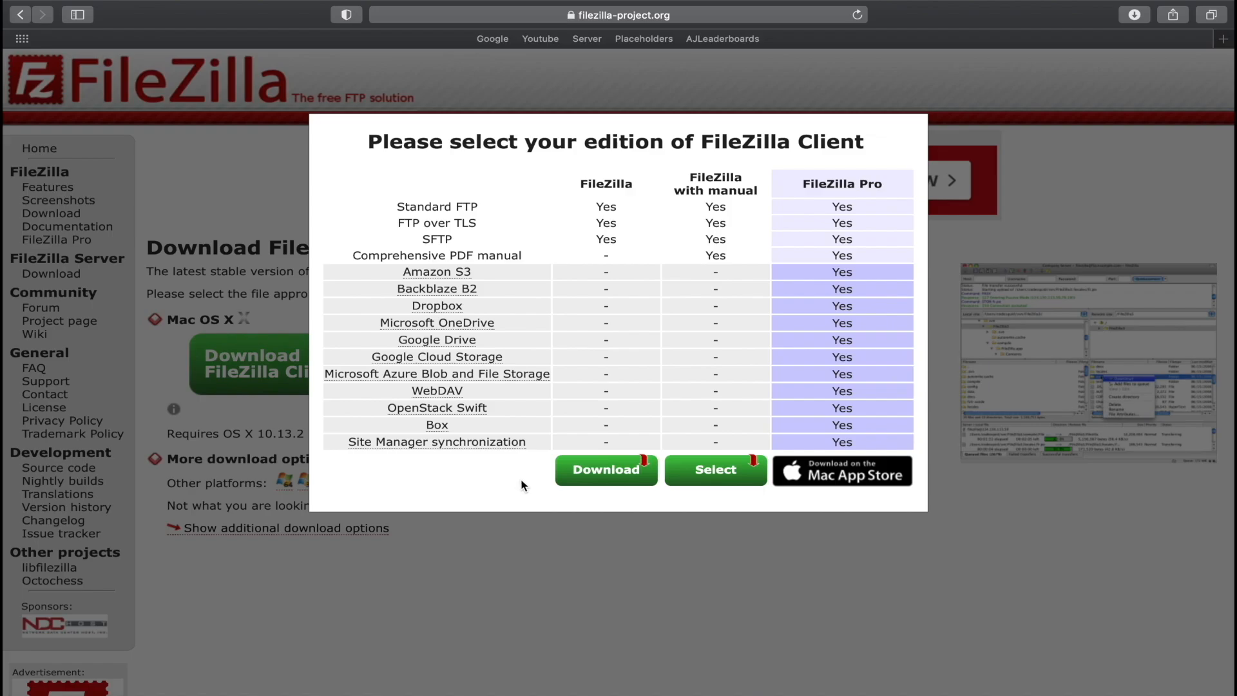
pyautogui.click(616, 477)
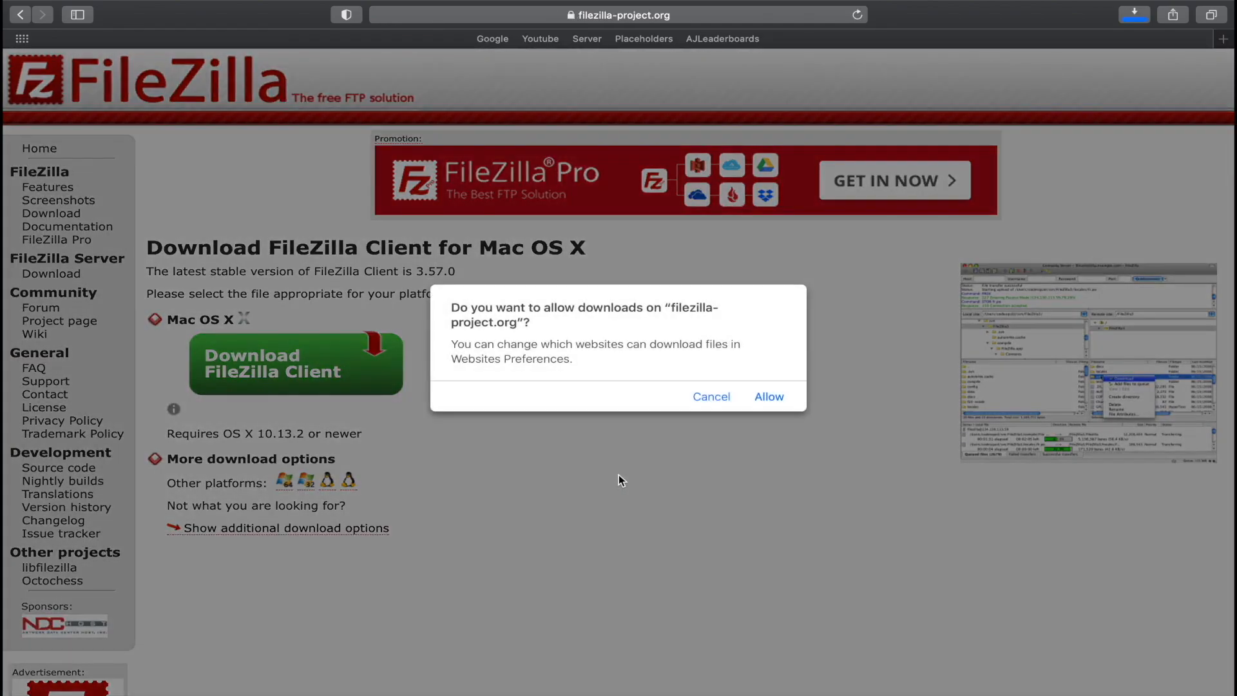
pyautogui.click(770, 397)
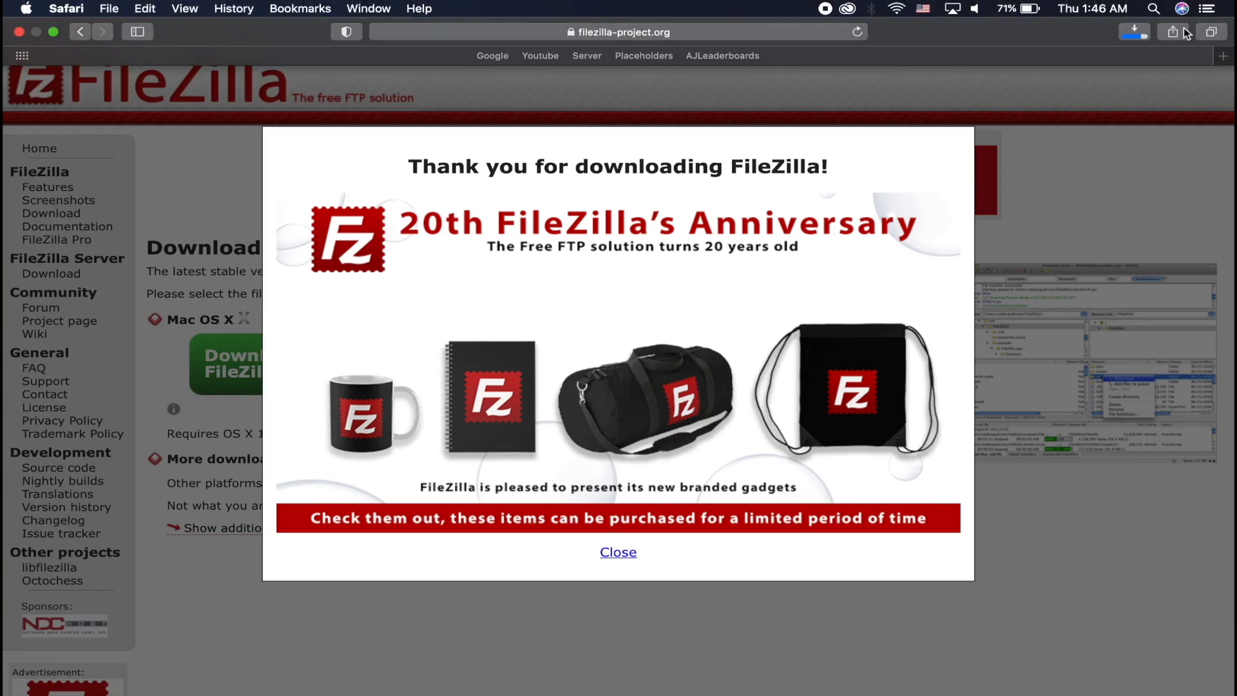
pyautogui.click(1135, 31)
pyautogui.click(1061, 90)
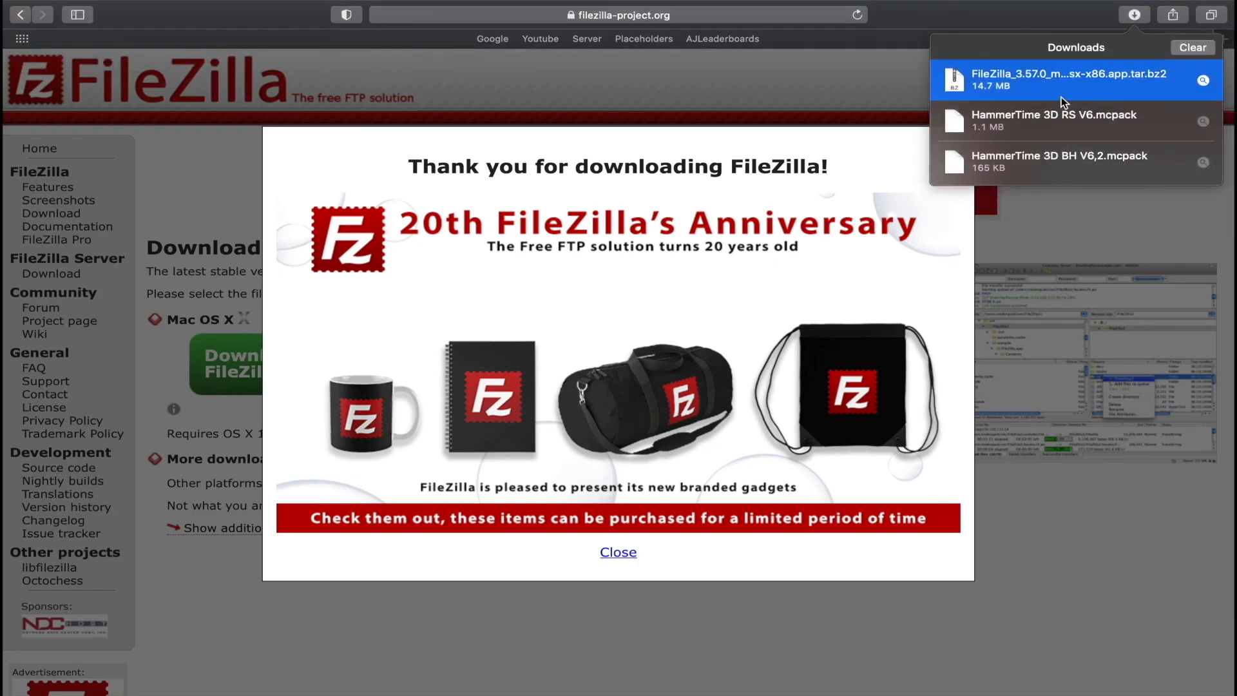
# Launch the downloaded FileZilla app, allow it access to network volumes, and close the Downloads window and welcome dialog
pyautogui.doubleClick(1061, 97)
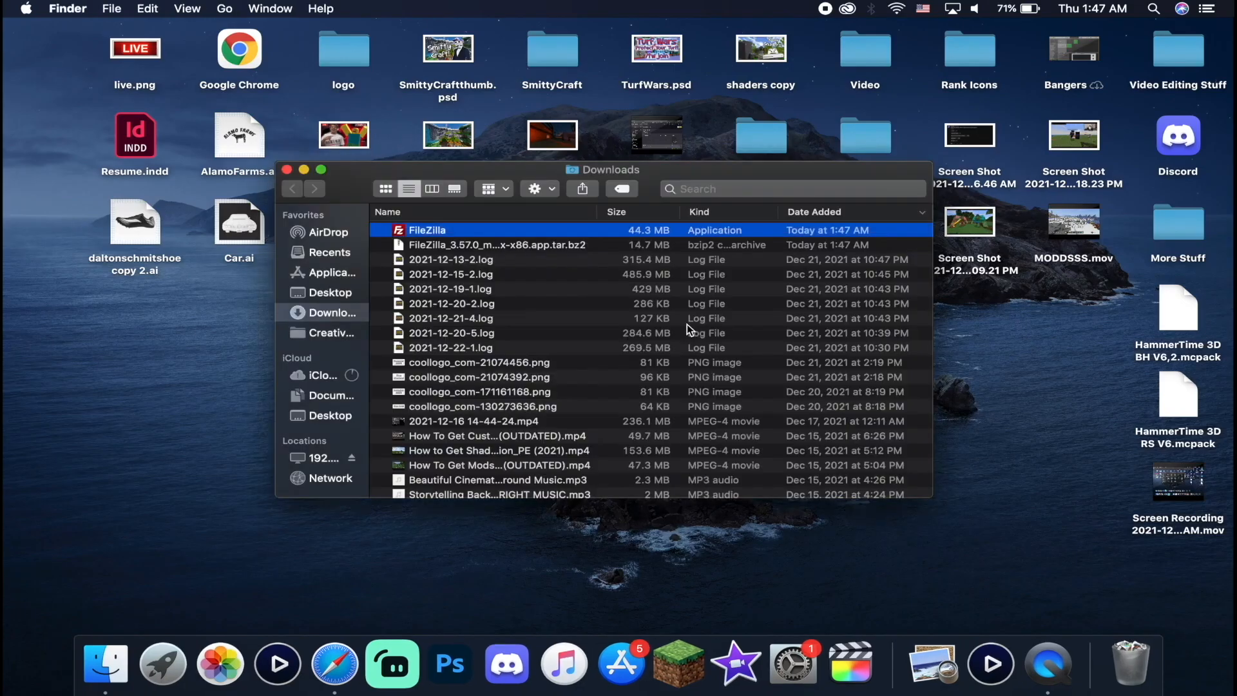
pyautogui.doubleClick(510, 233)
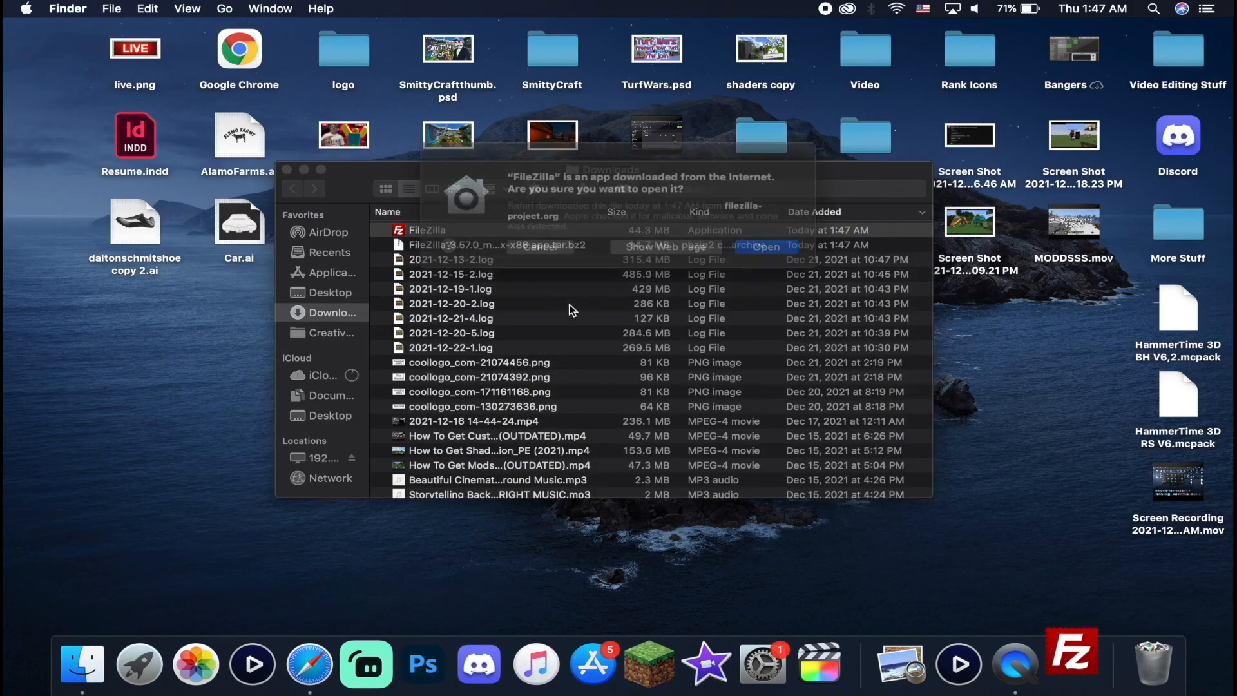
pyautogui.click(782, 251)
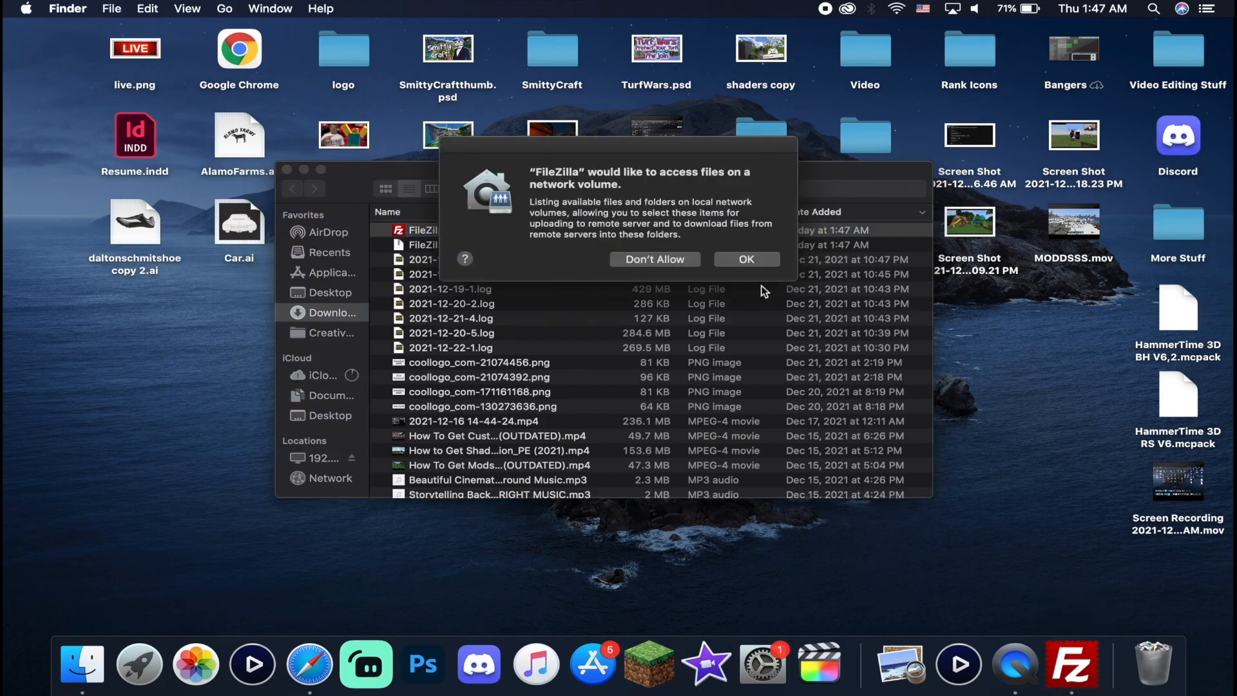
pyautogui.click(749, 260)
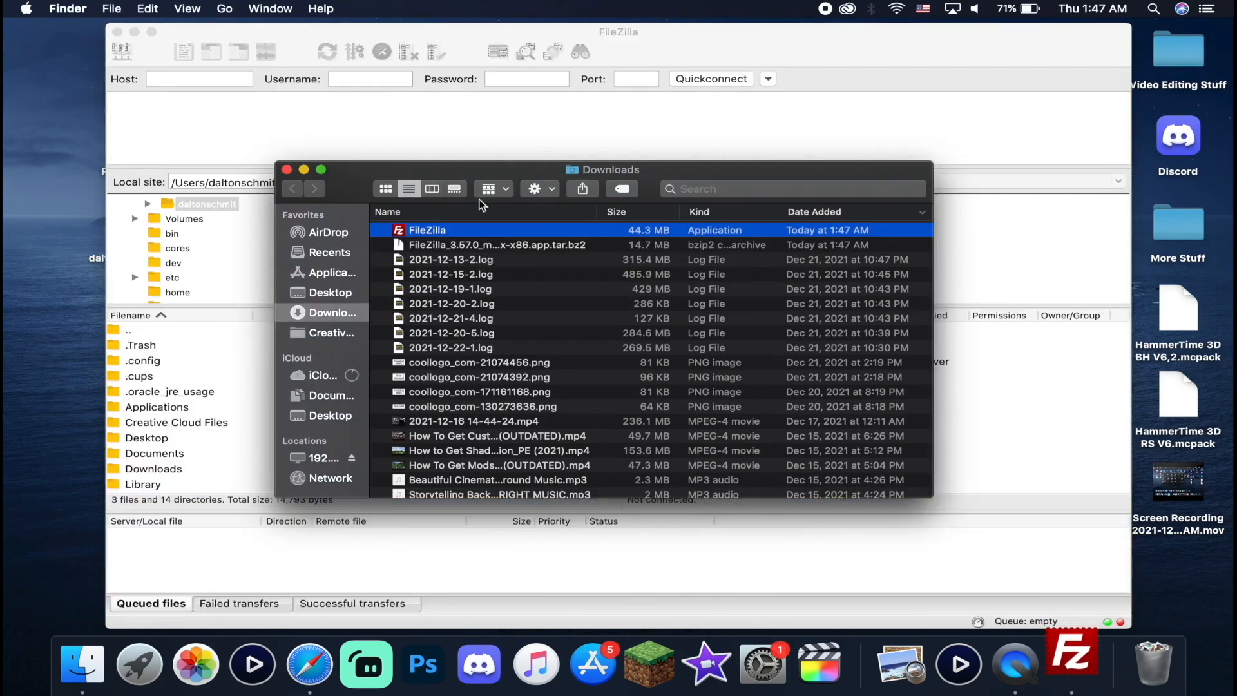
pyautogui.click(287, 170)
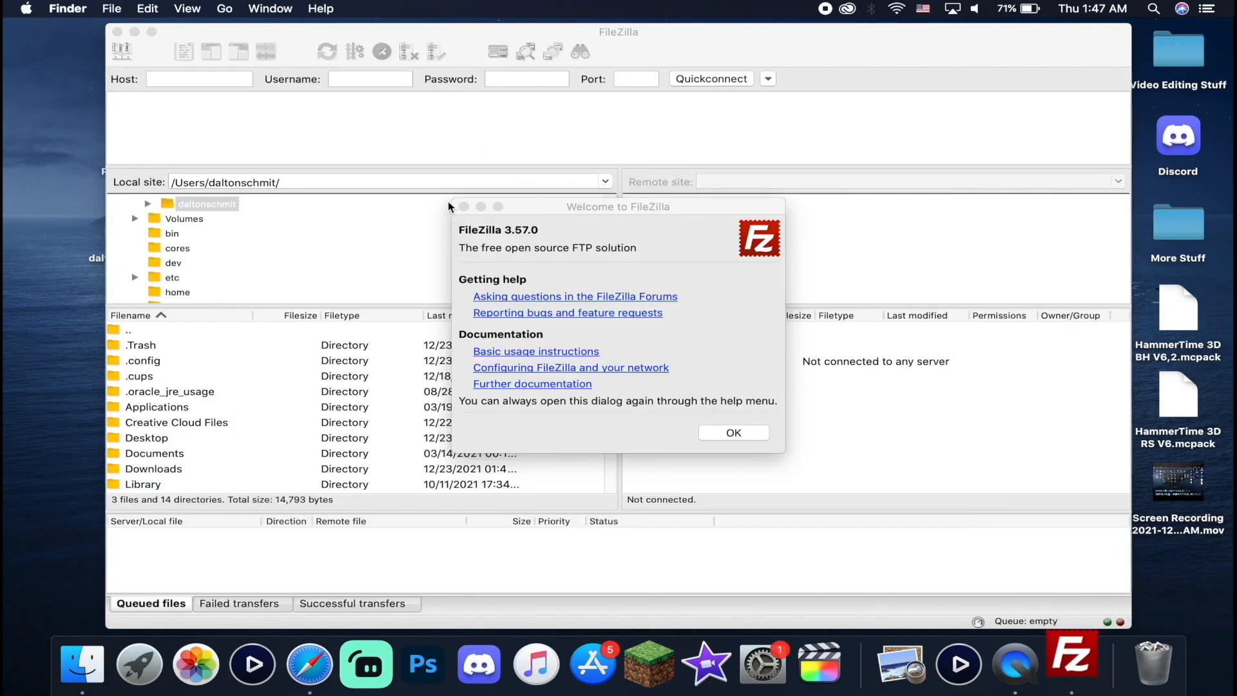
pyautogui.click(464, 207)
# Connect to FTP host 192.168.1.43 on port 21, accept the insecure connection, and open the remote LOCALFOLDER directory
pyautogui.click(221, 78)
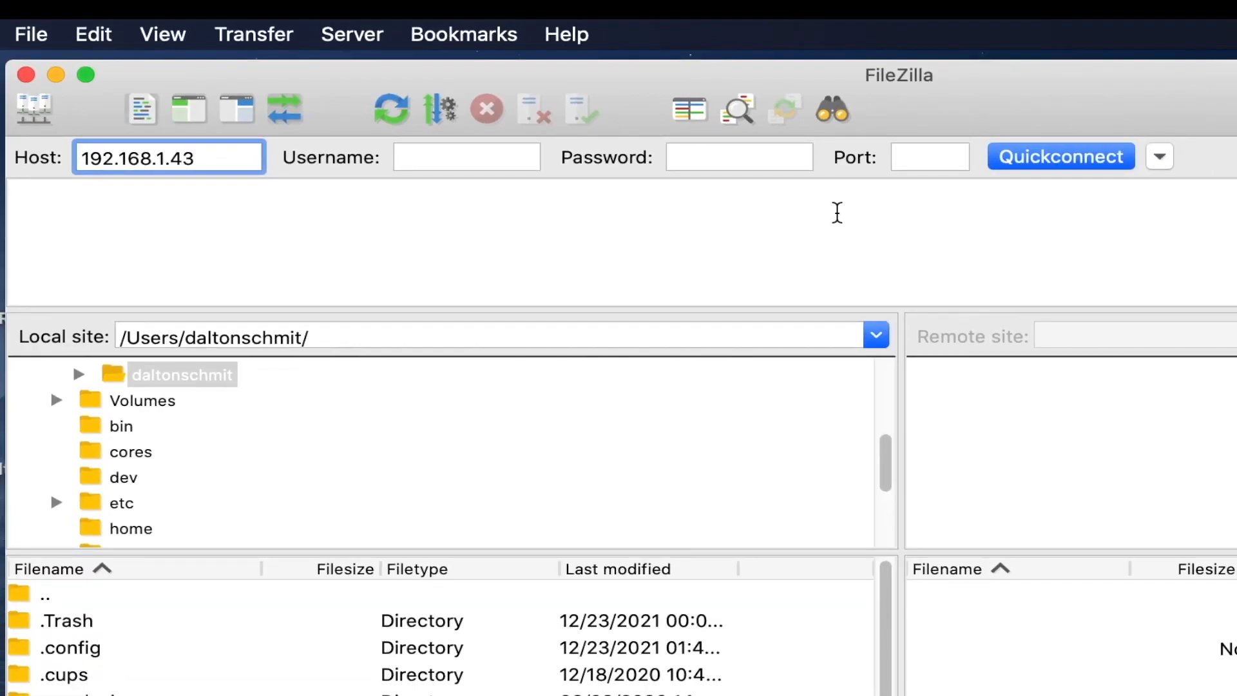
pyautogui.click(930, 156)
pyautogui.write('21')
pyautogui.click(1083, 162)
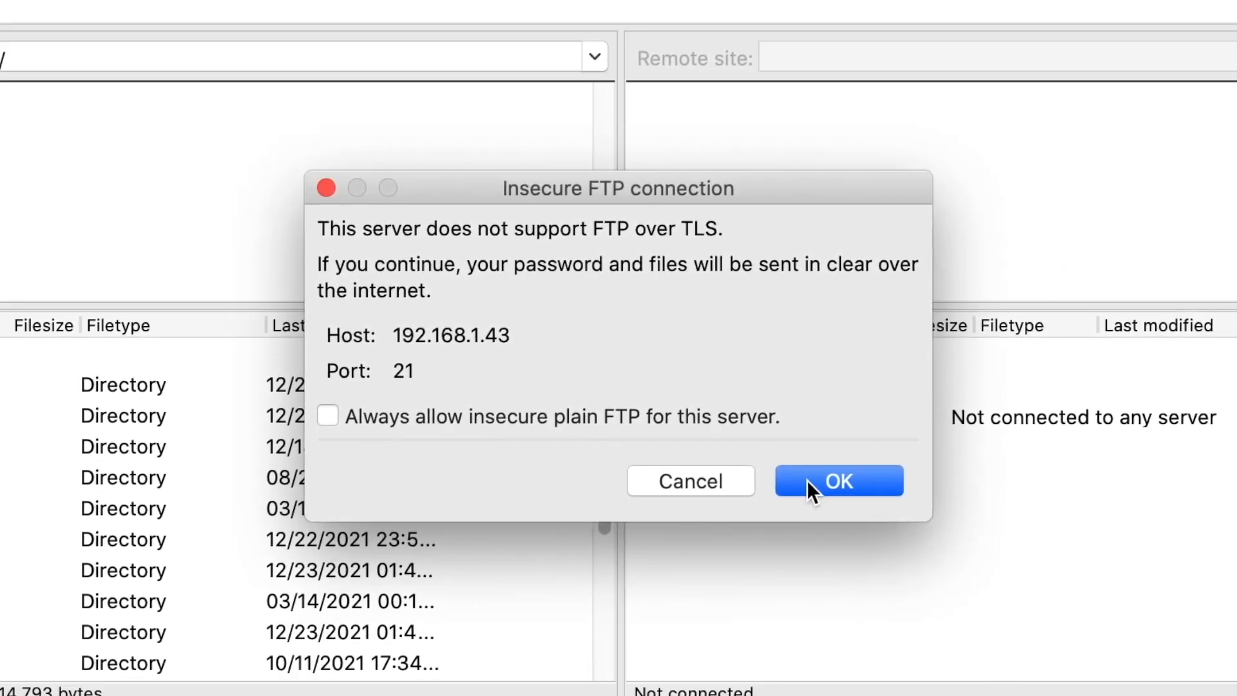
pyautogui.click(807, 481)
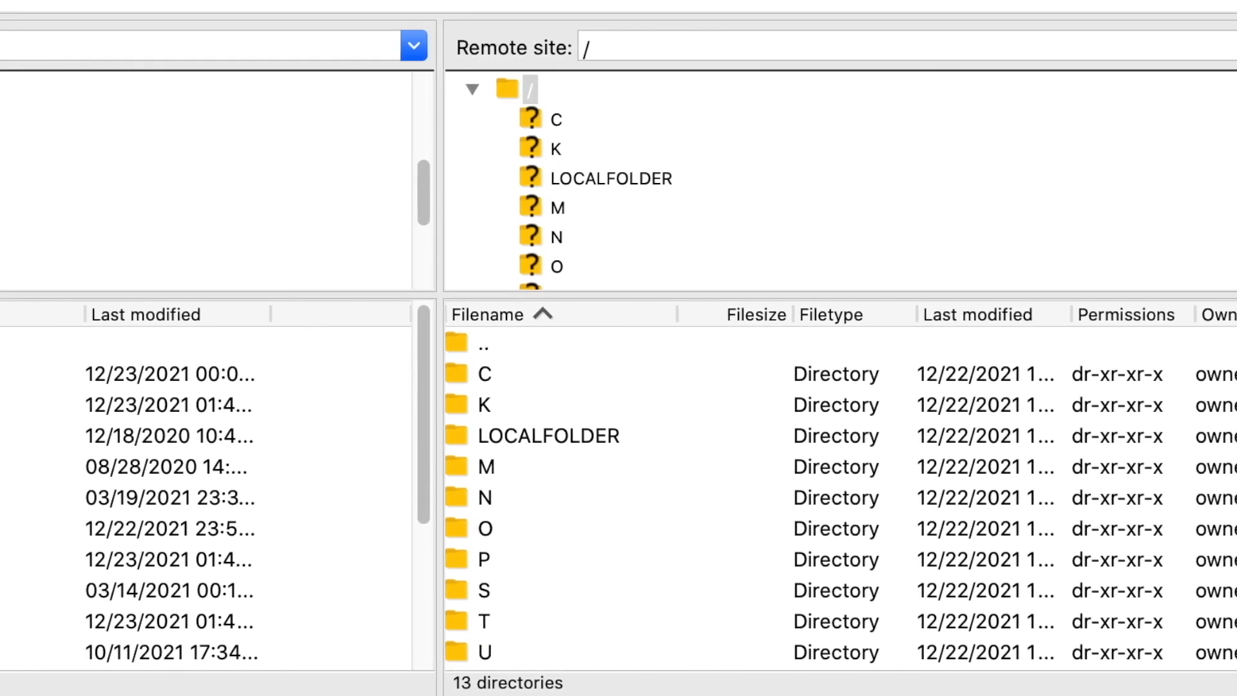
pyautogui.click(684, 177)
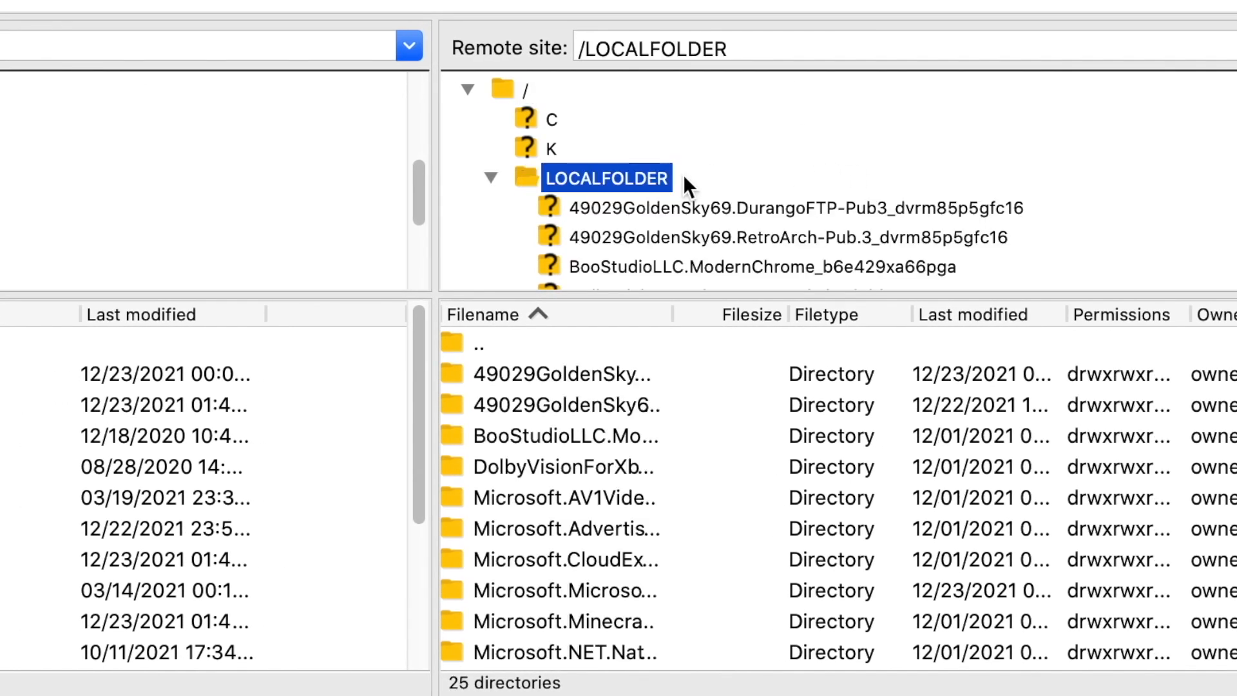
pyautogui.scroll(-4, 736, 222)
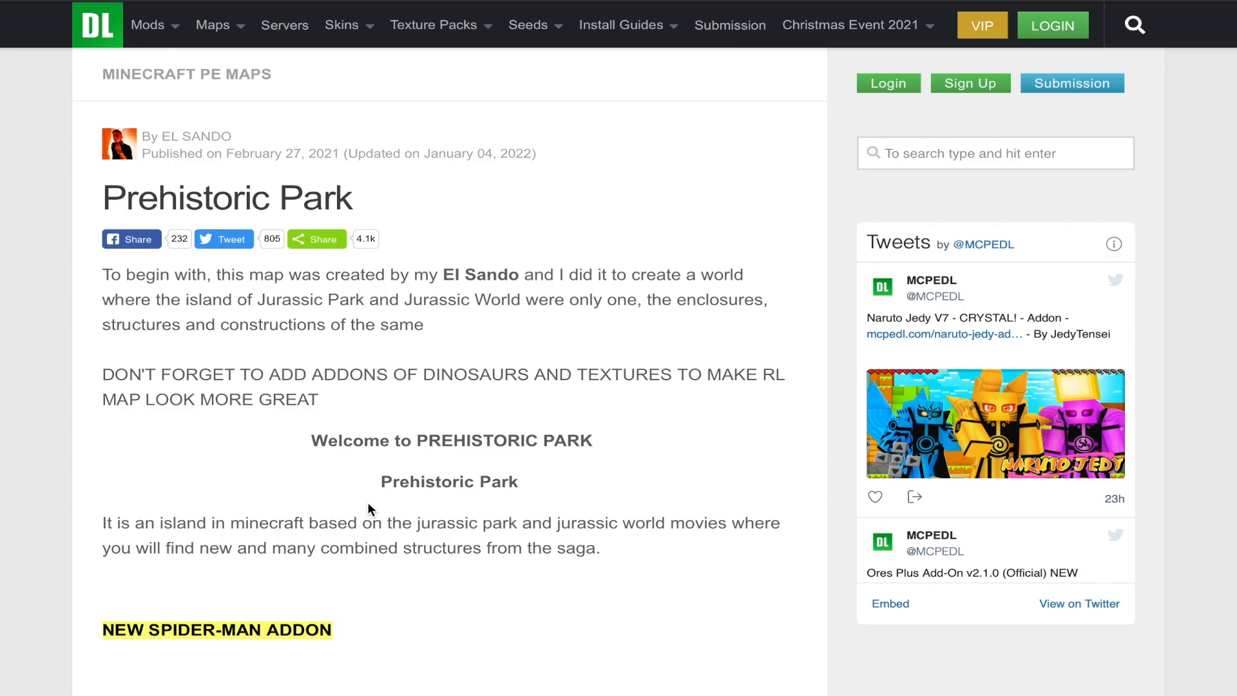
# In Safari, follow the Prehistoric Park download link on its MCPEDL page and continue to the third-party site
pyautogui.scroll(-20, 368, 501)
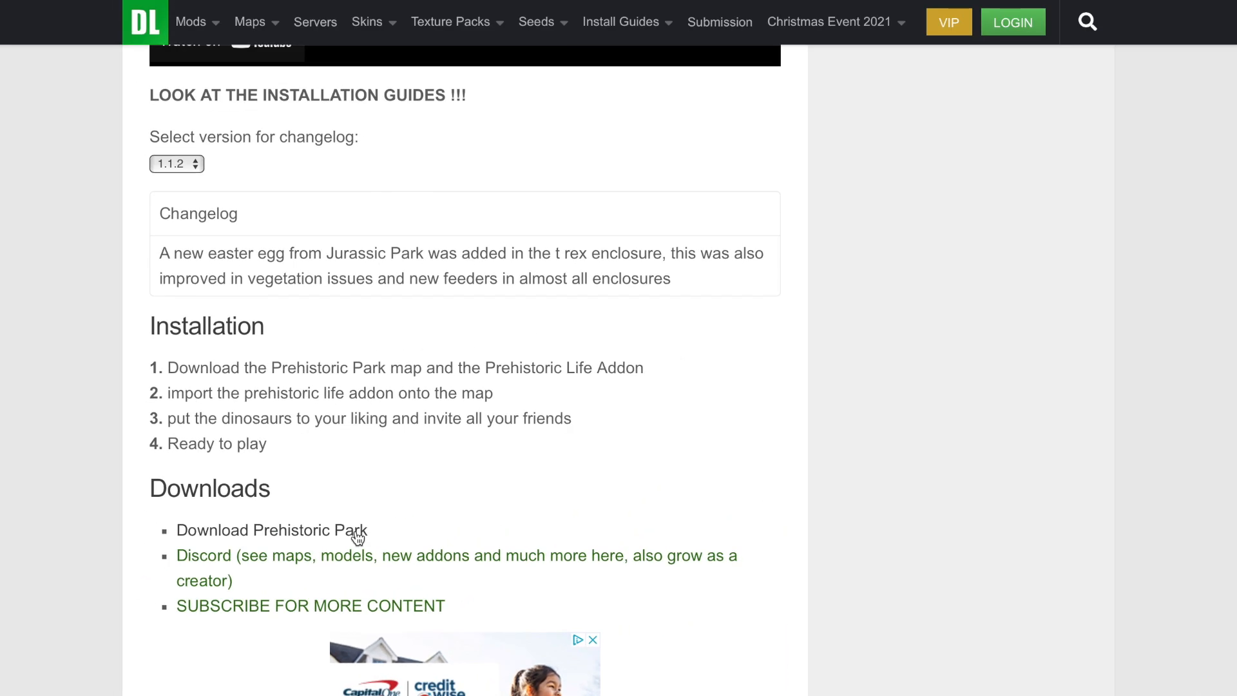
pyautogui.click(411, 438)
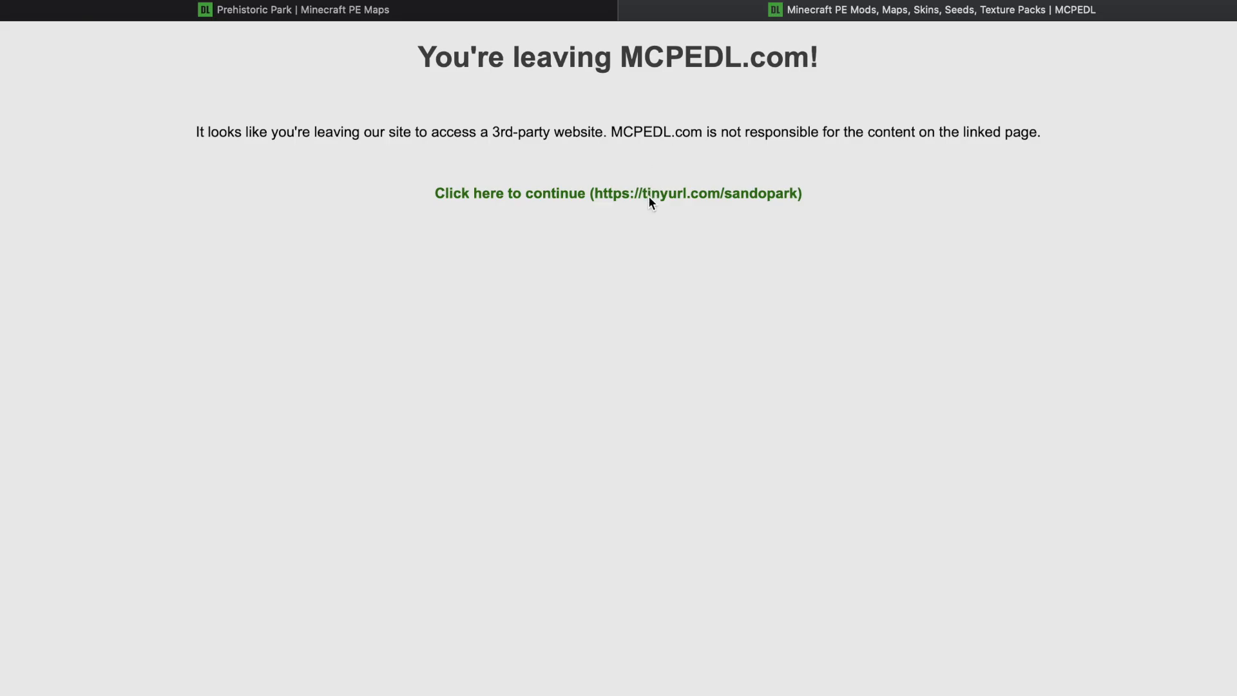
pyautogui.click(631, 195)
# Choose free access with ads on Linkvertise, complete the Discover interesting articles step, and continue to Prehistoric Park
pyautogui.scroll(-5, 741, 419)
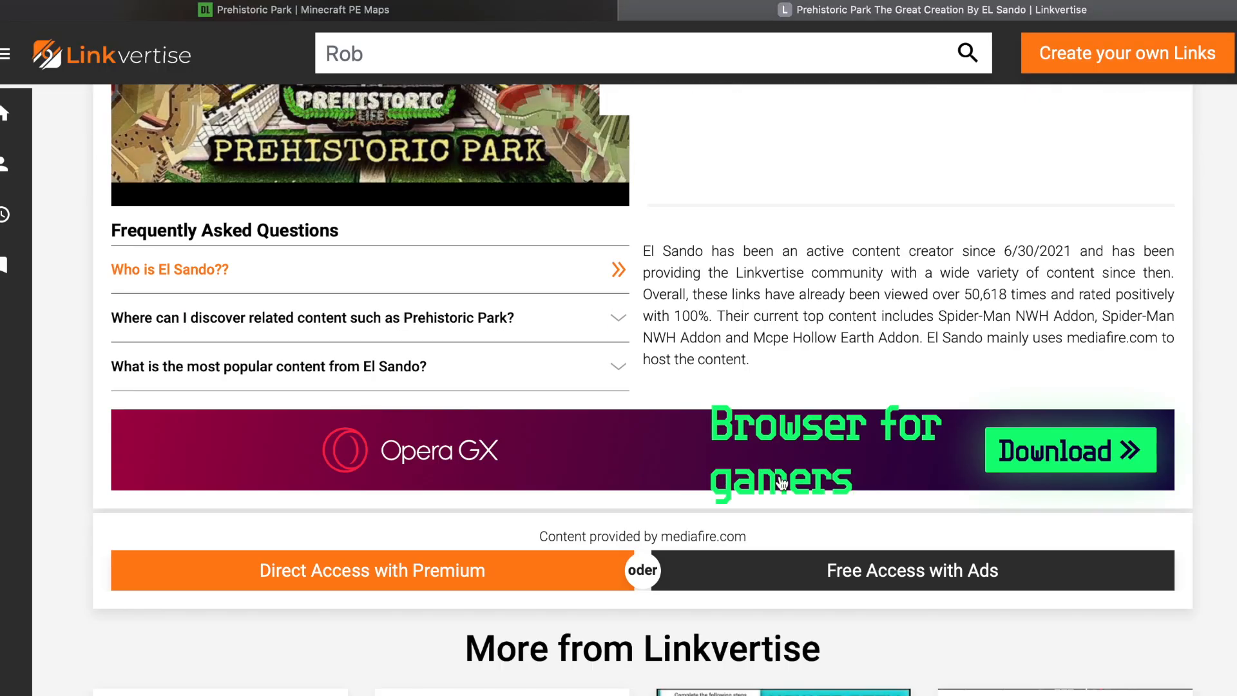
pyautogui.click(844, 589)
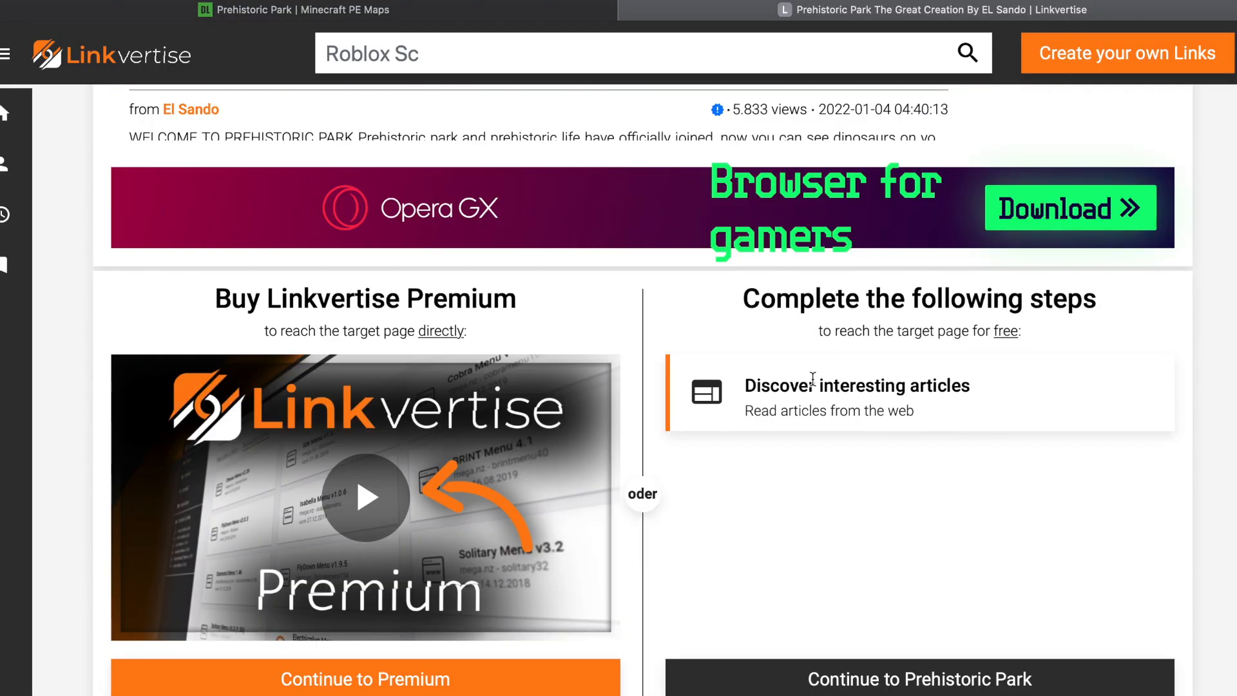
pyautogui.click(808, 405)
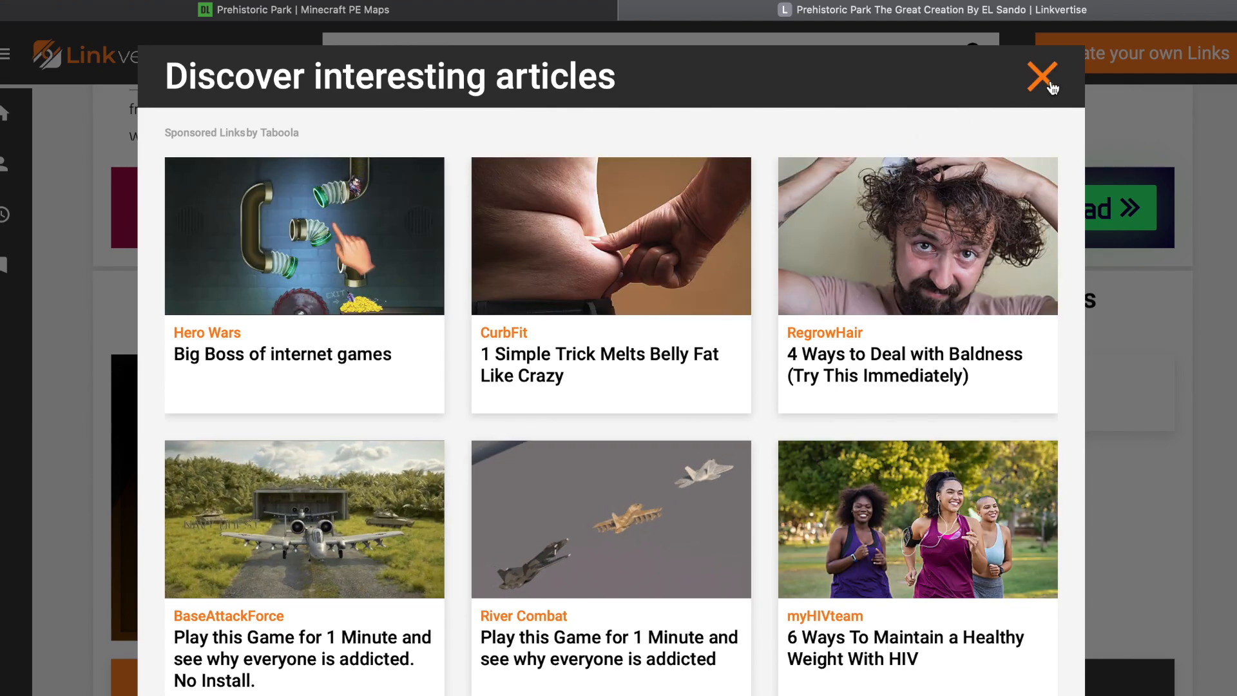
pyautogui.click(1052, 83)
pyautogui.scroll(-1, 1031, 438)
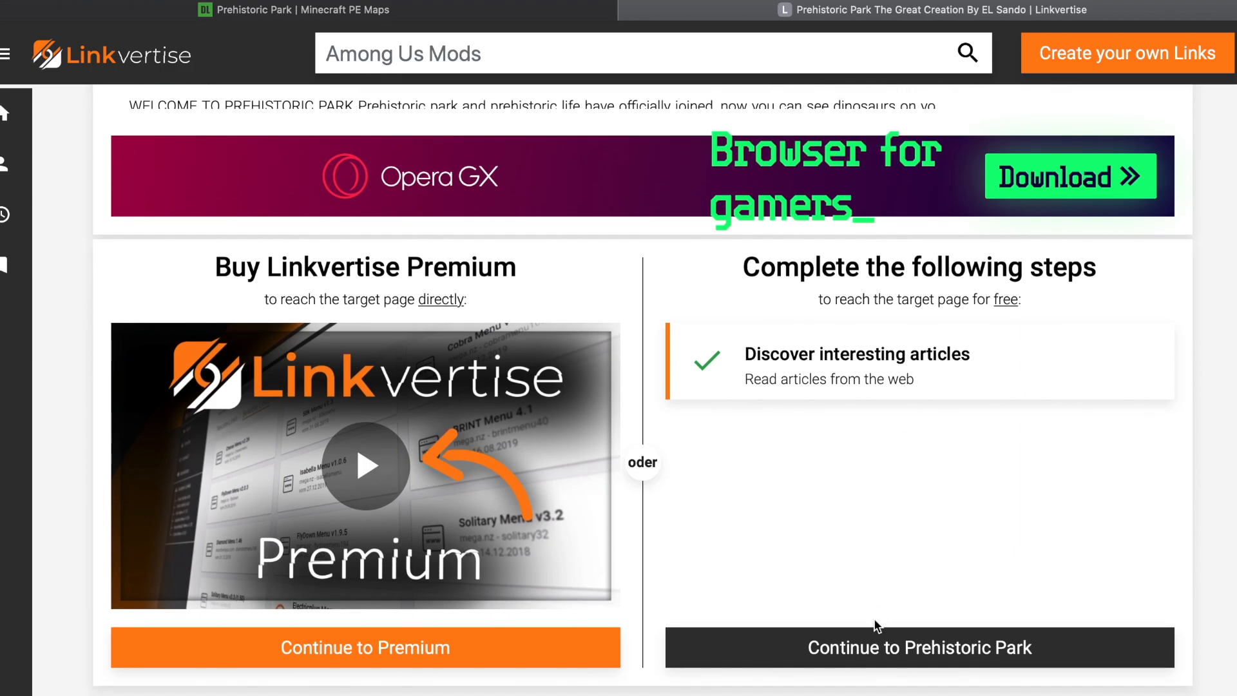
pyautogui.click(1029, 663)
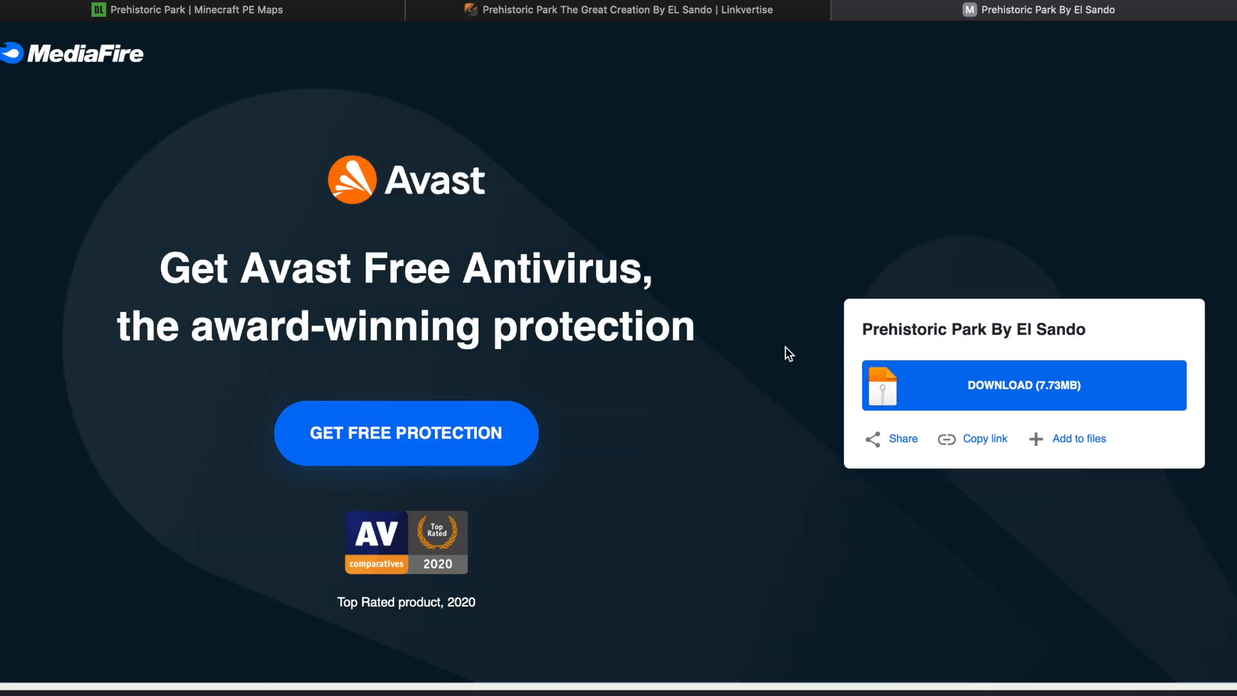
# Download the Prehistoric Park map from MediaFire, close the ad tab, and place the .mcworld file on the desktop
pyautogui.click(955, 397)
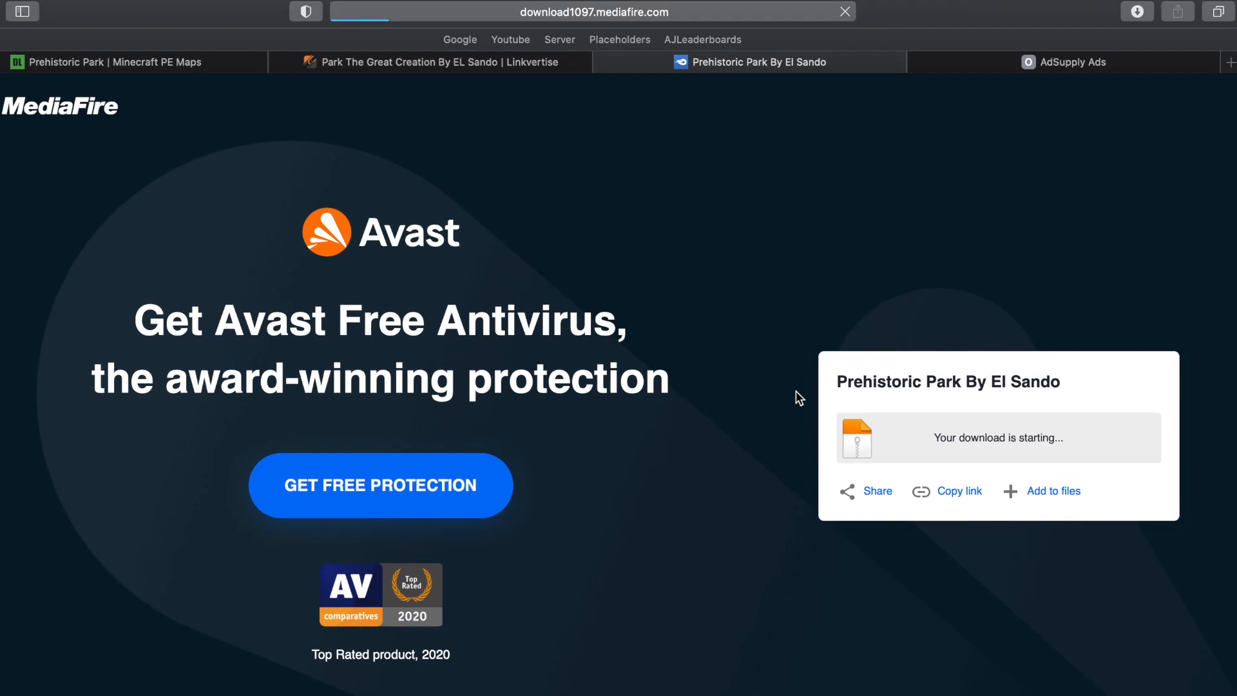
pyautogui.click(918, 62)
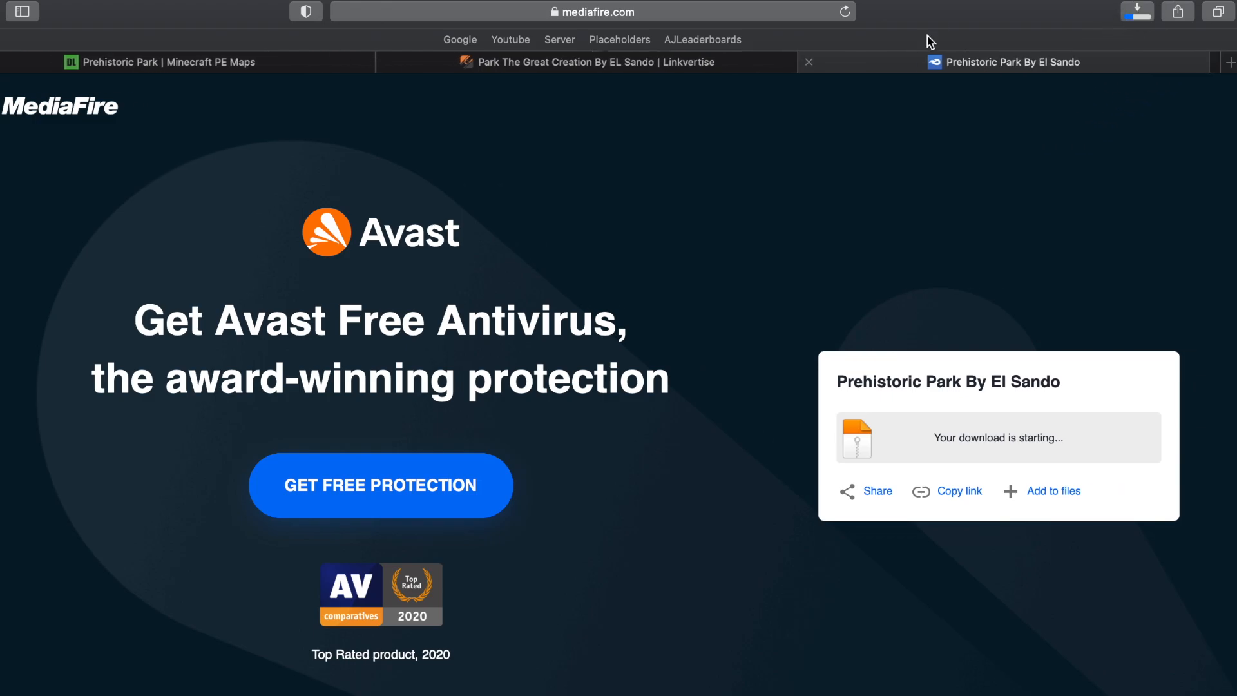
pyautogui.press('ctrl+super+f')
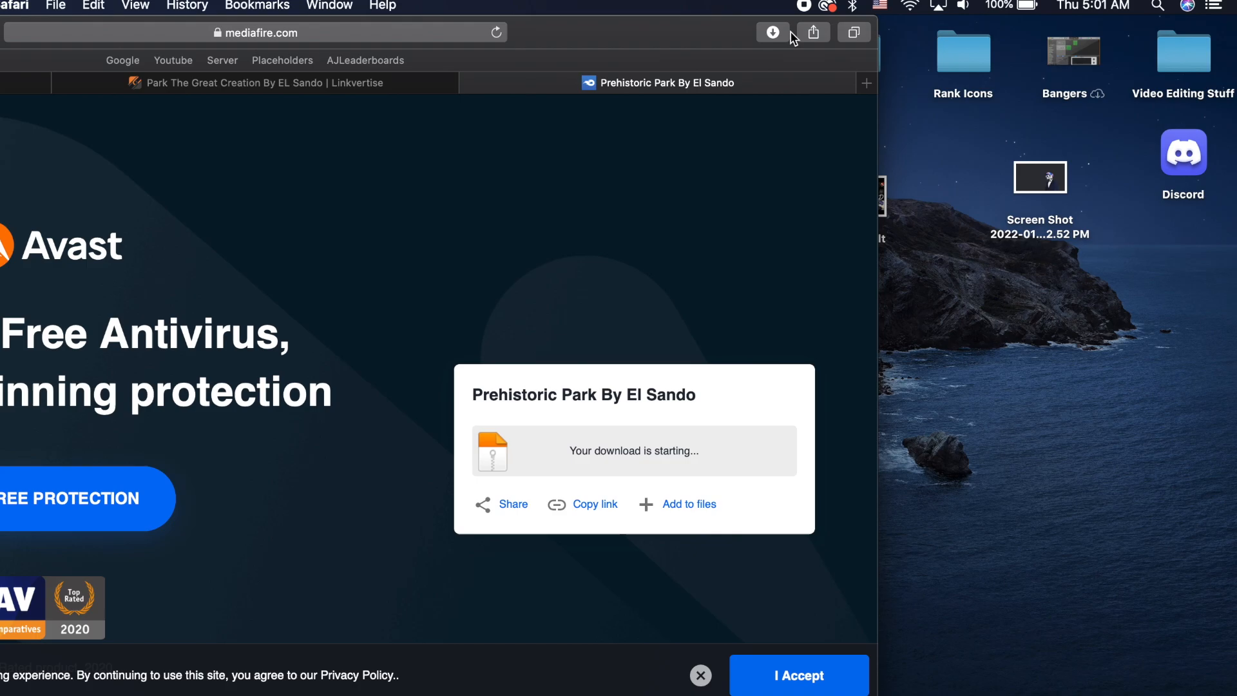
pyautogui.click(775, 32)
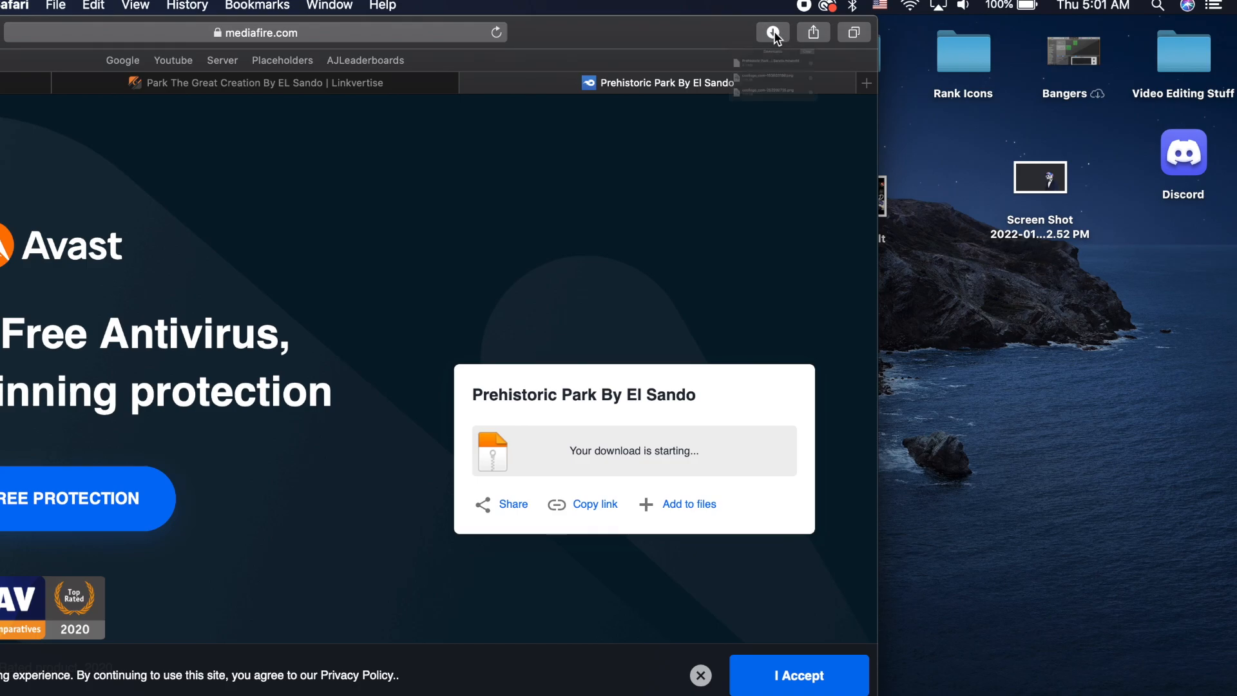
pyautogui.moveTo(767, 107); pyautogui.dragTo(1074, 377)
pyautogui.click(1154, 401)
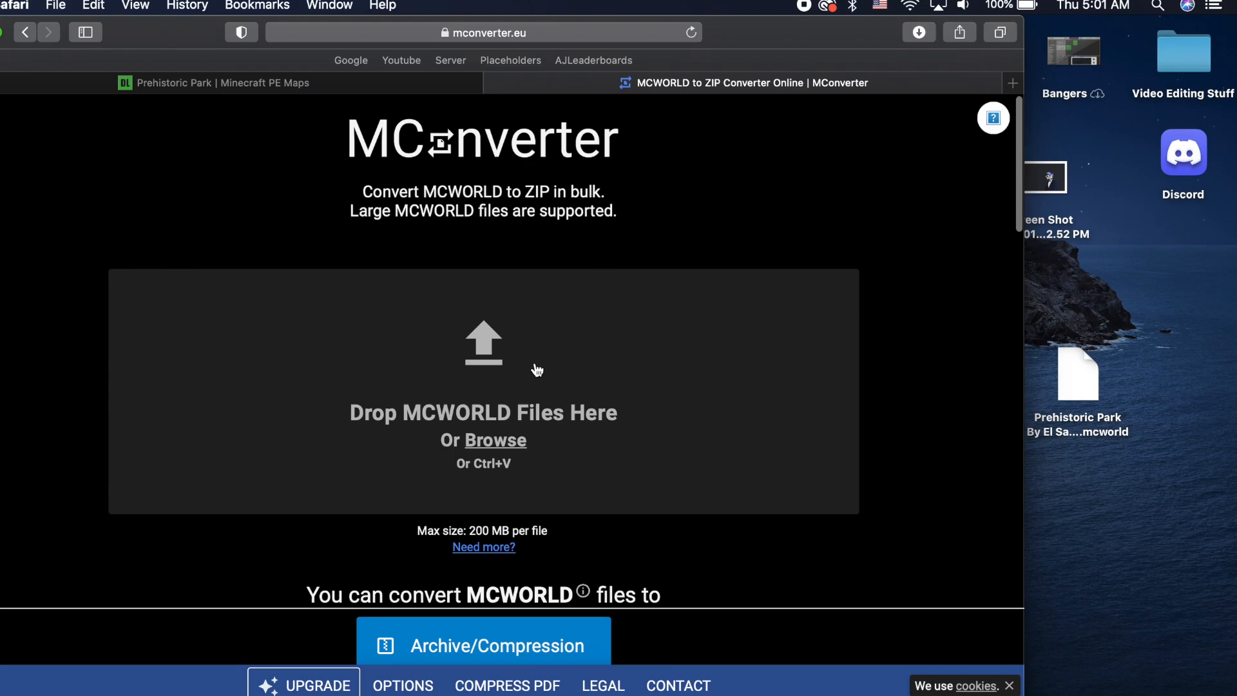
# Convert the Prehistoric Park .mcworld file to ZIP in MConverter and place the converted archive on the desktop
pyautogui.click(515, 391)
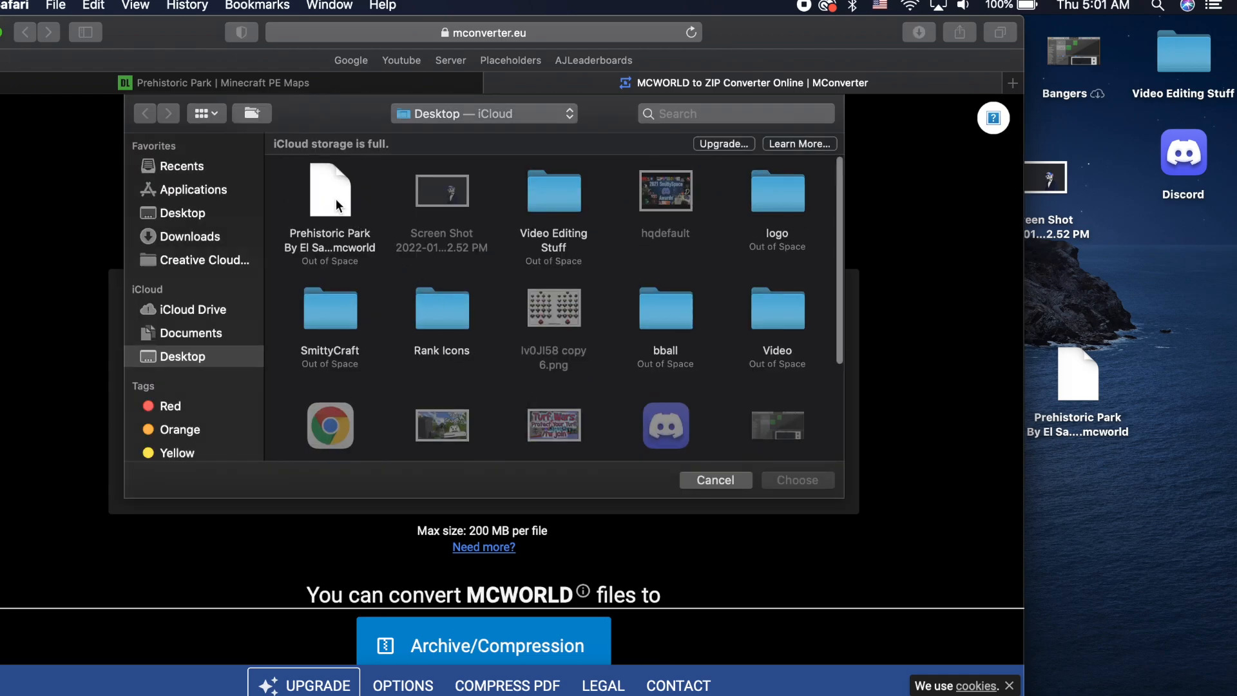
pyautogui.doubleClick(335, 199)
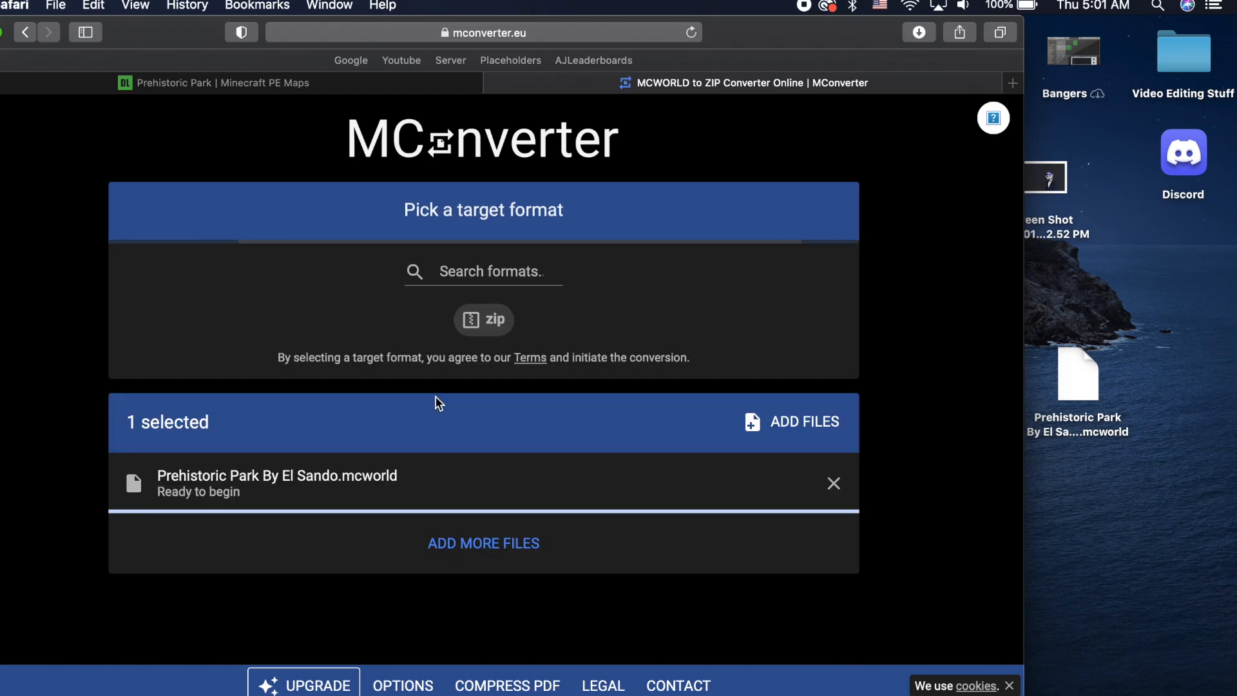
pyautogui.click(495, 332)
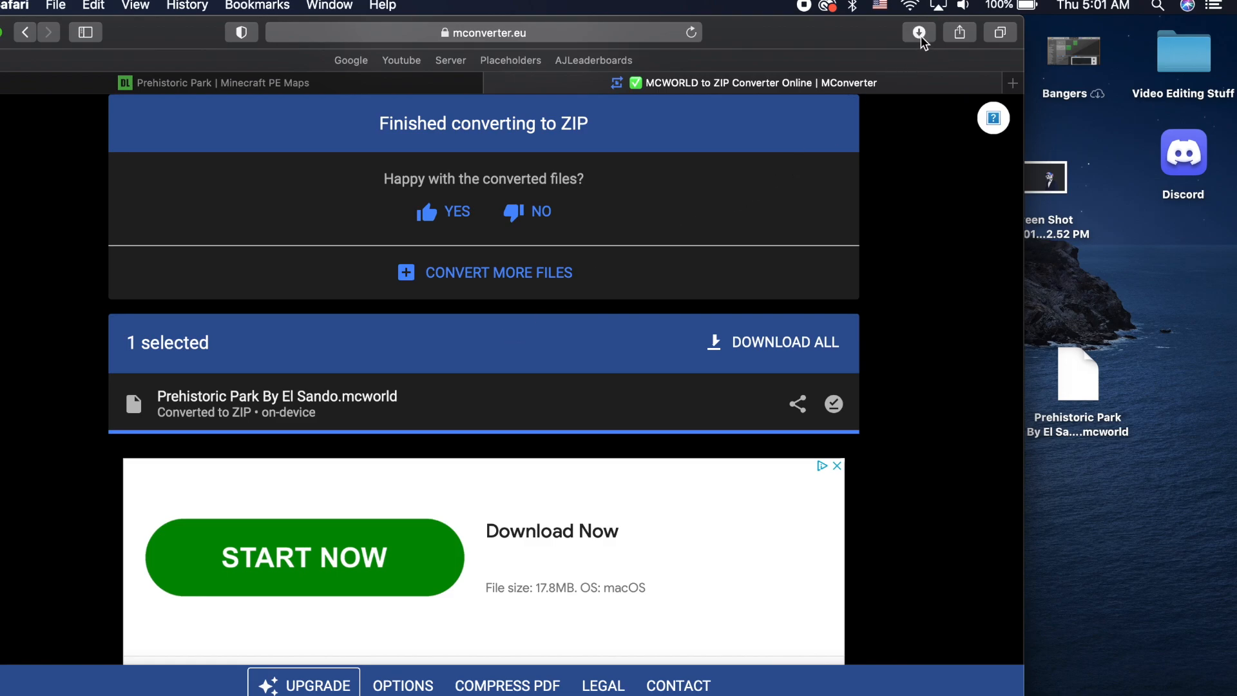
pyautogui.click(920, 33)
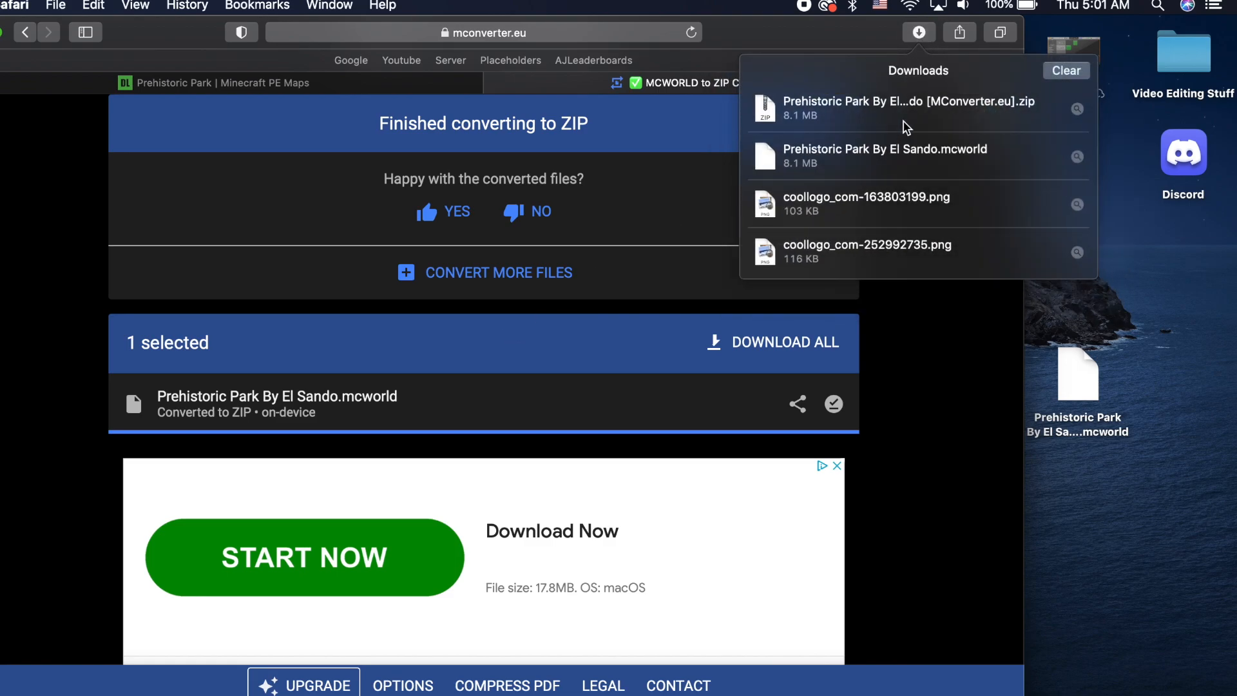
pyautogui.moveTo(907, 127); pyautogui.dragTo(1145, 394)
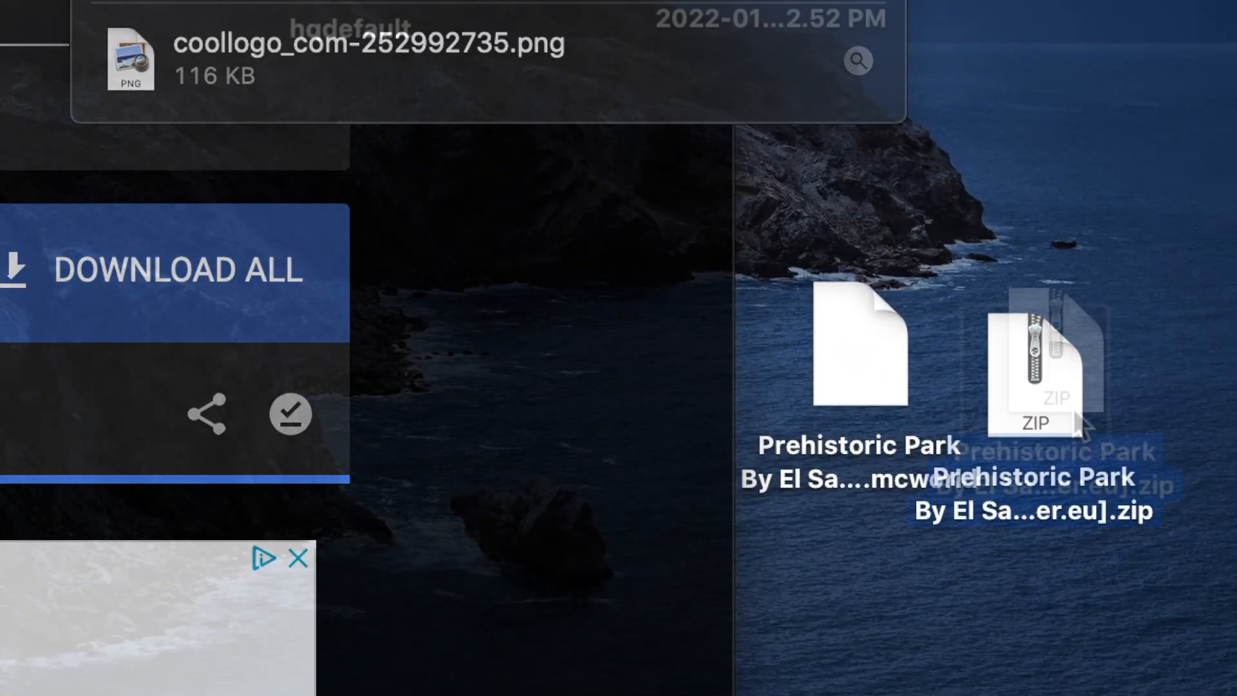
# Rename the converted archive on the desktop to Prehistoric Park.zip
pyautogui.rightClick(1153, 386)
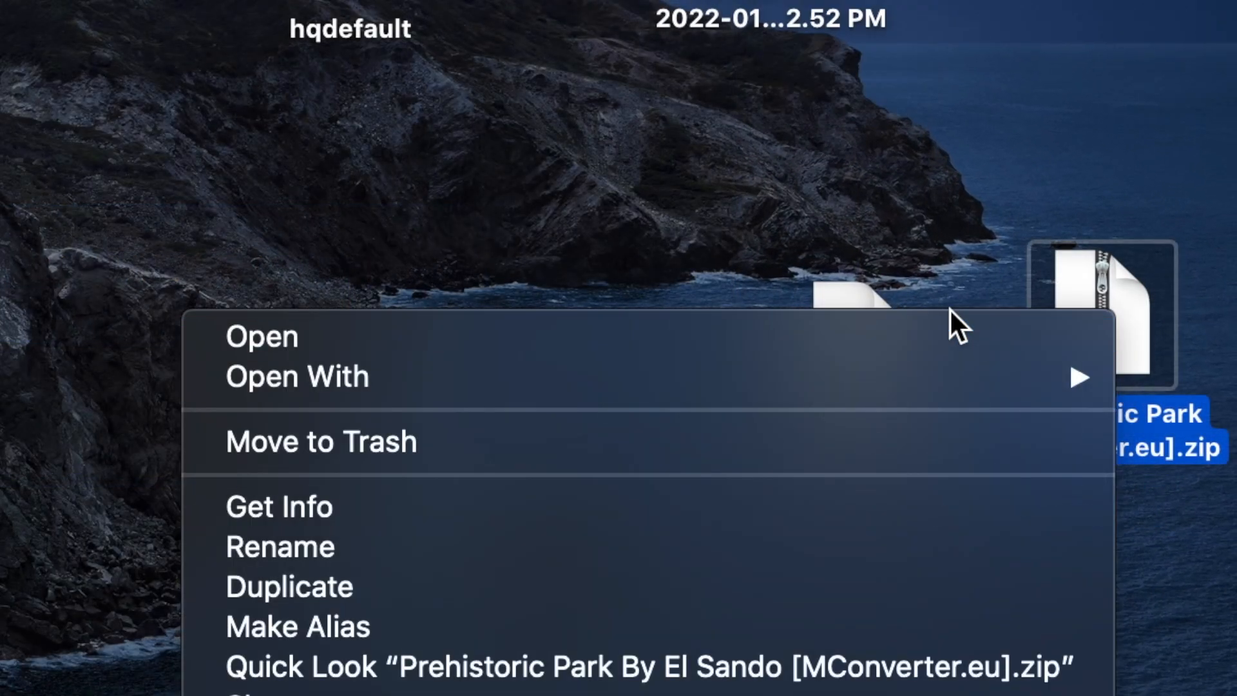
pyautogui.click(523, 546)
pyautogui.moveTo(1174, 477); pyautogui.dragTo(1182, 419)
pyautogui.press('BackSpace')
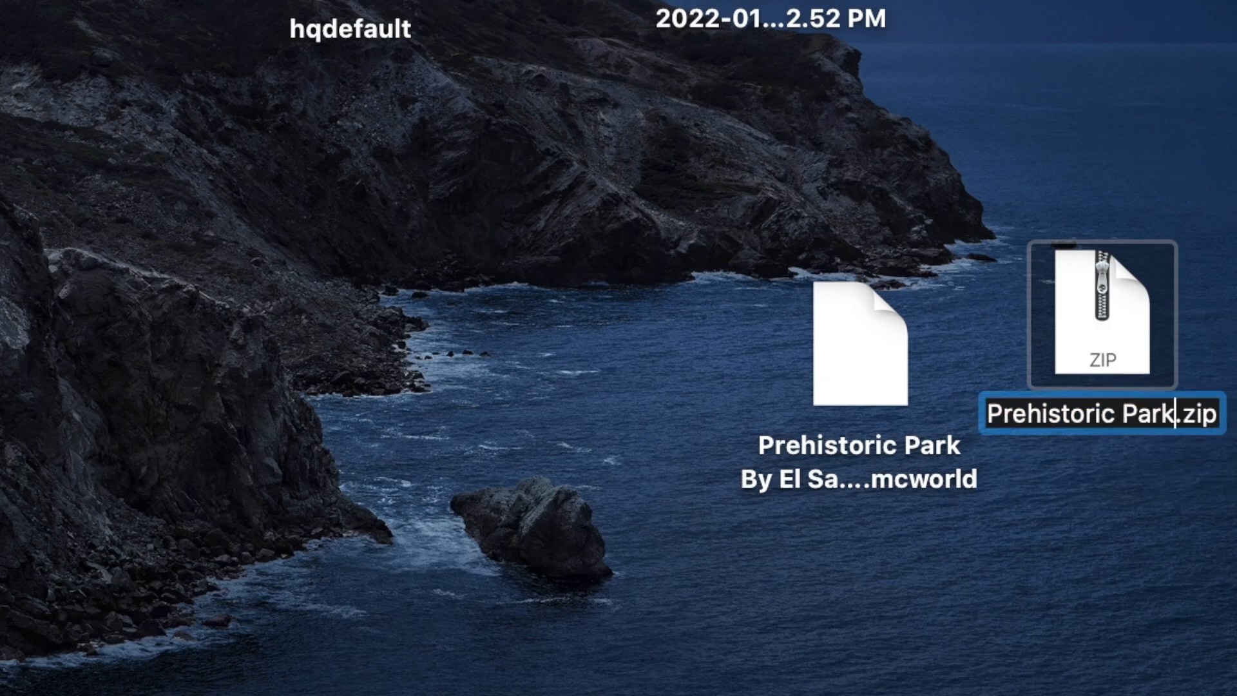
pyautogui.click(1050, 636)
# Extract Prehistoric Park.zip on the desktop and move the resulting folder apart from the ZIP and .mcworld files
pyautogui.click(1115, 322)
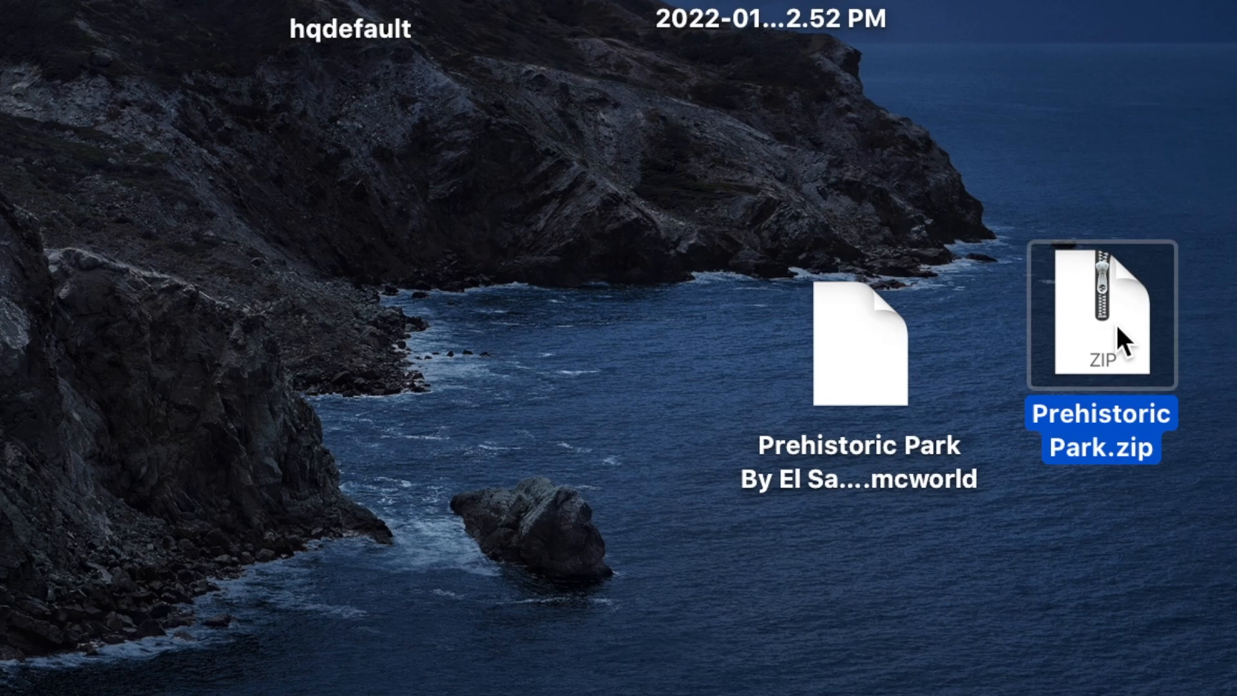
pyautogui.doubleClick(1118, 328)
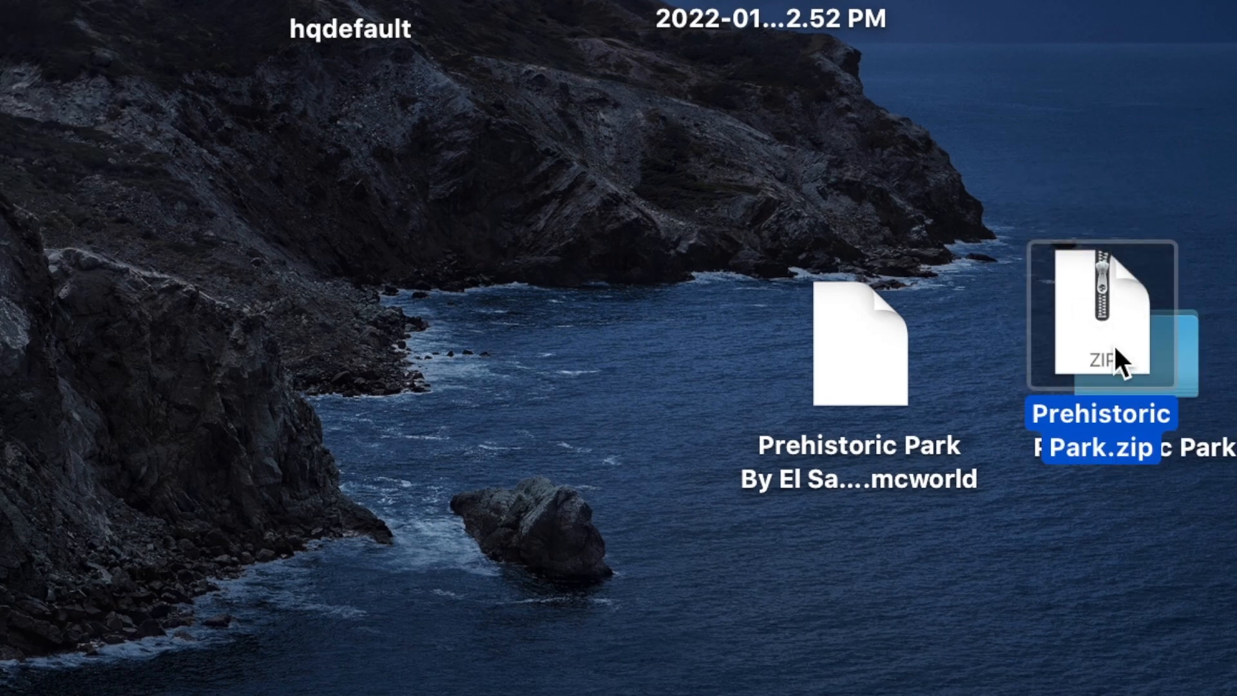
pyautogui.moveTo(1118, 361); pyautogui.dragTo(947, 353)
pyautogui.moveTo(1169, 387); pyautogui.dragTo(849, 619)
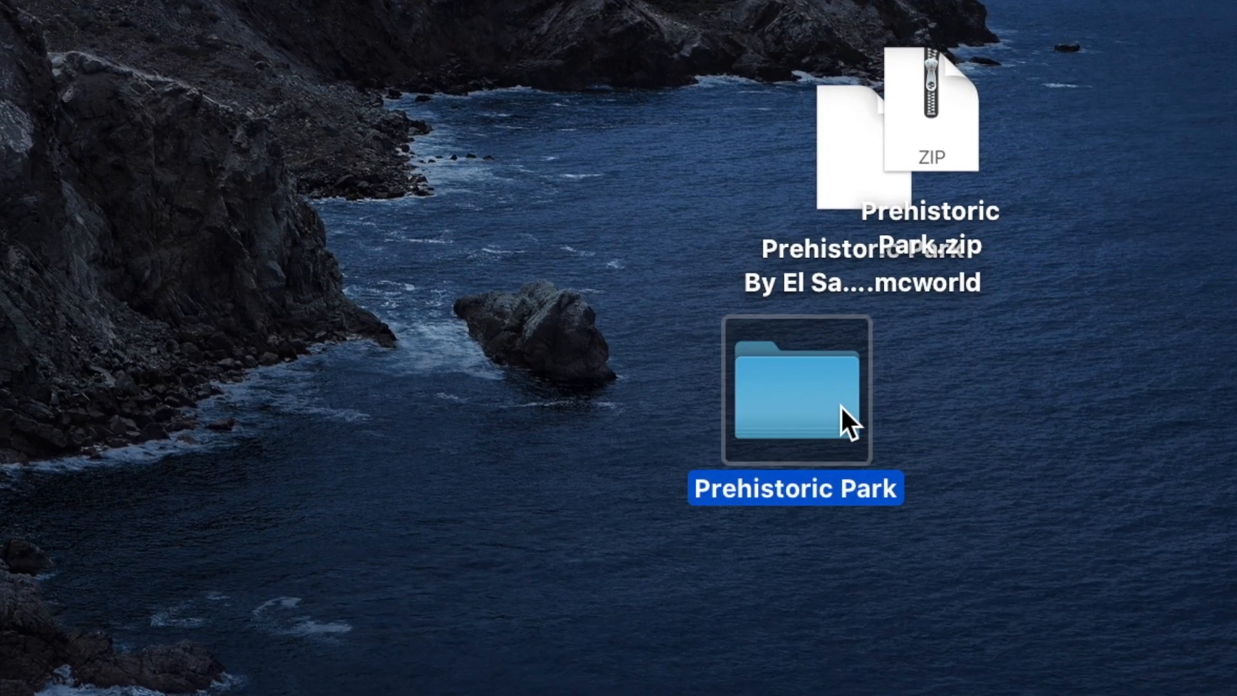
pyautogui.click(901, 364)
pyautogui.moveTo(790, 160); pyautogui.dragTo(1236, 0)
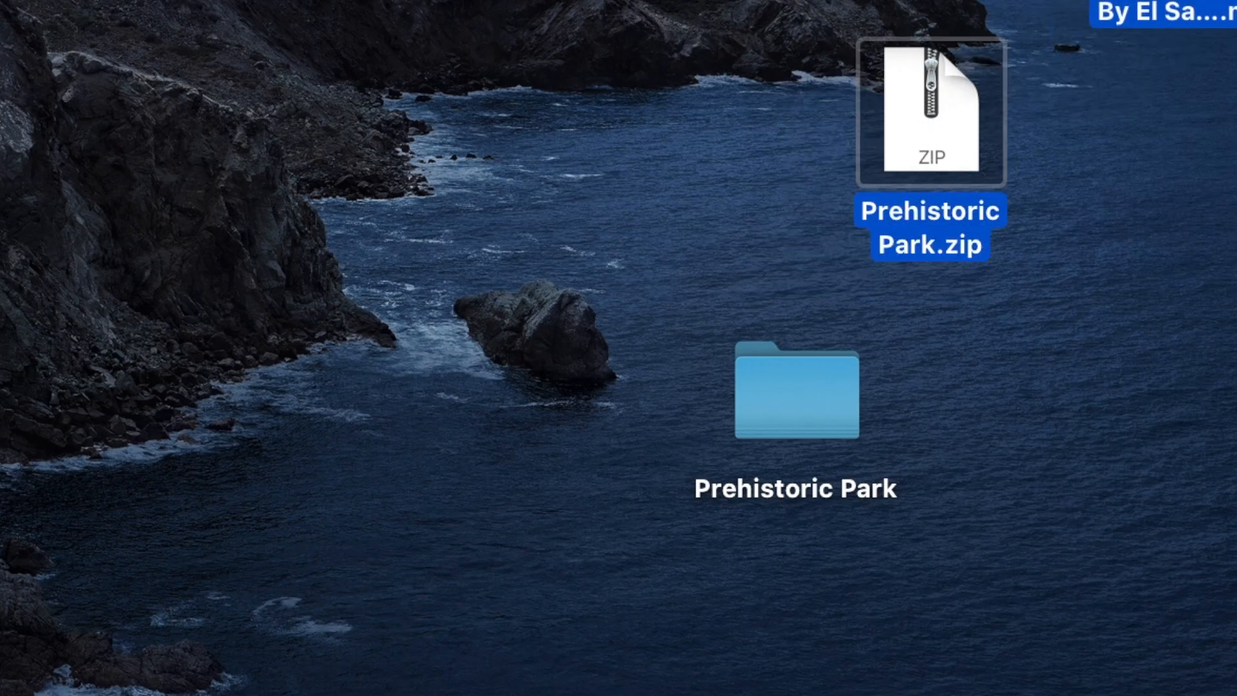
pyautogui.moveTo(817, 358); pyautogui.dragTo(762, 280)
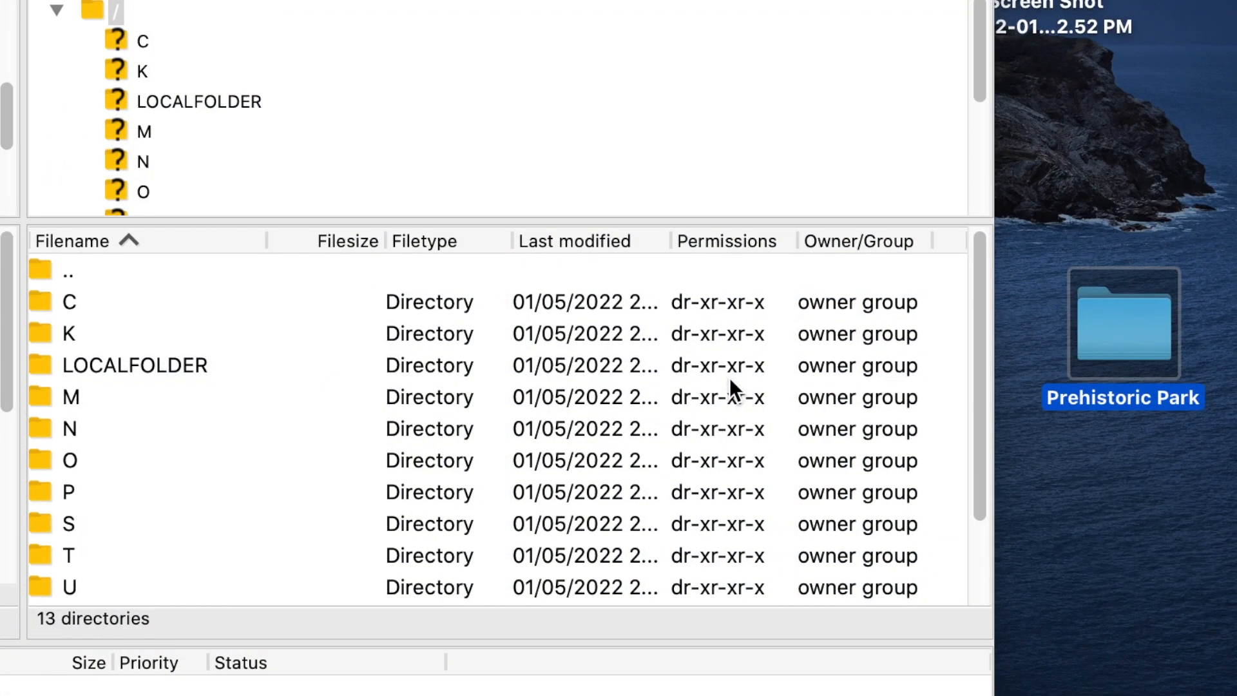
# In the remote LOCALFOLDER directory, open the Microsoft.MinecraftUWPConsole package folder
pyautogui.click(152, 363)
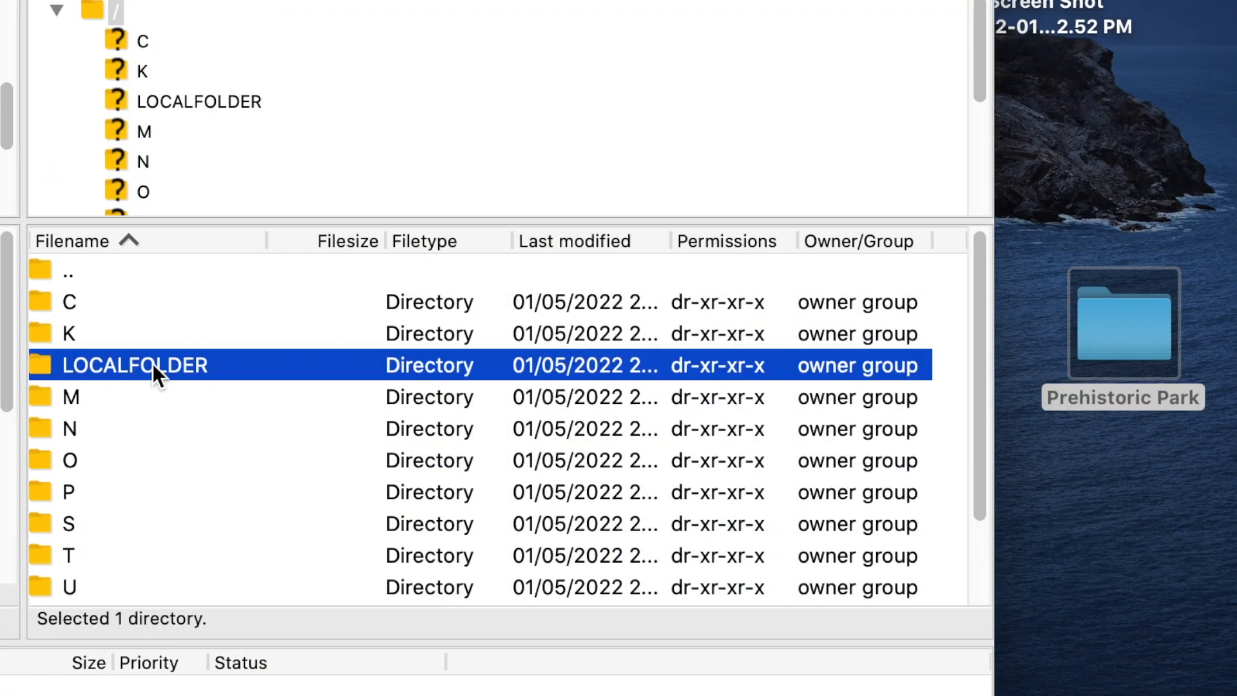
pyautogui.doubleClick(269, 365)
pyautogui.scroll(-2, 252, 403)
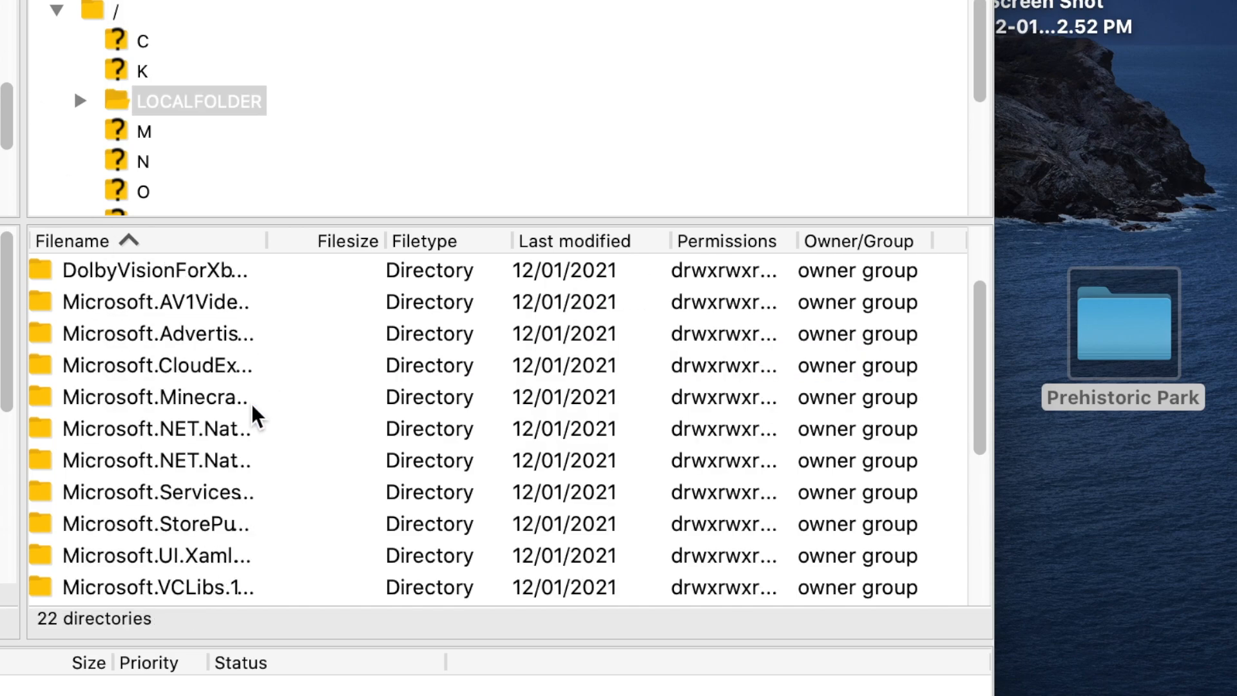
pyautogui.click(250, 394)
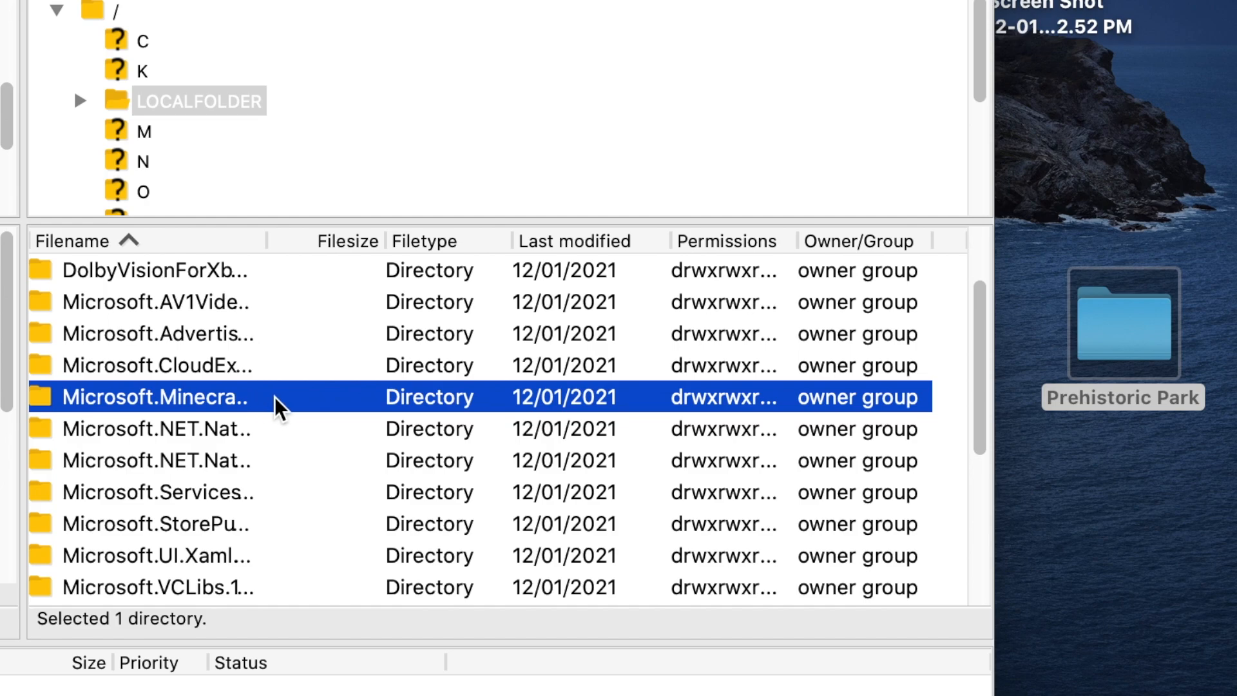
pyautogui.doubleClick(275, 397)
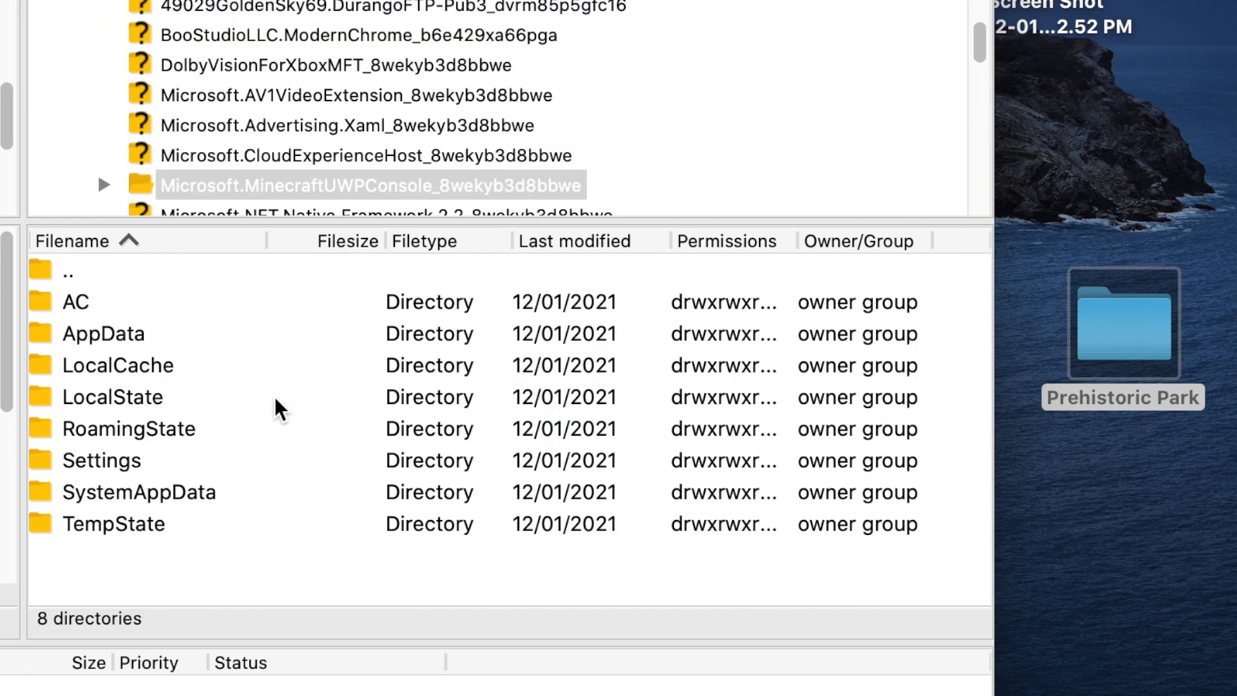
# Upload the Prehistoric Park folder from the desktop into LocalState/games/com.mojang/minecraftWorlds on the Xbox
pyautogui.click(180, 398)
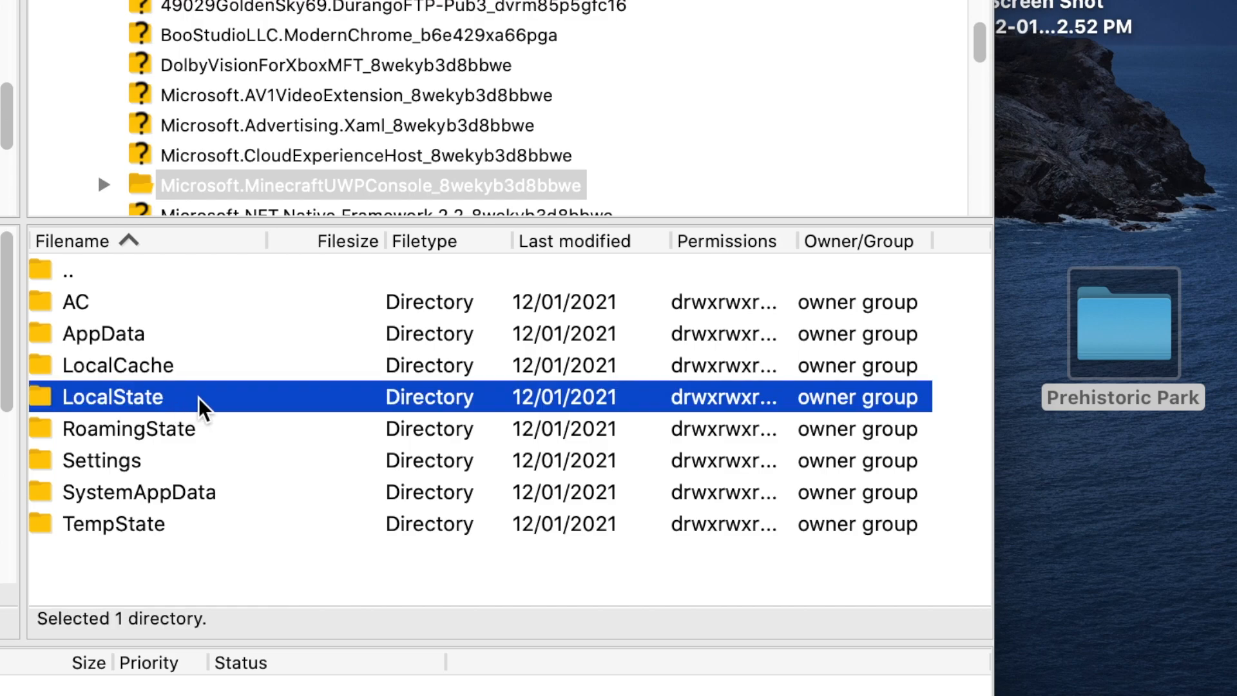
pyautogui.doubleClick(199, 397)
pyautogui.click(169, 295)
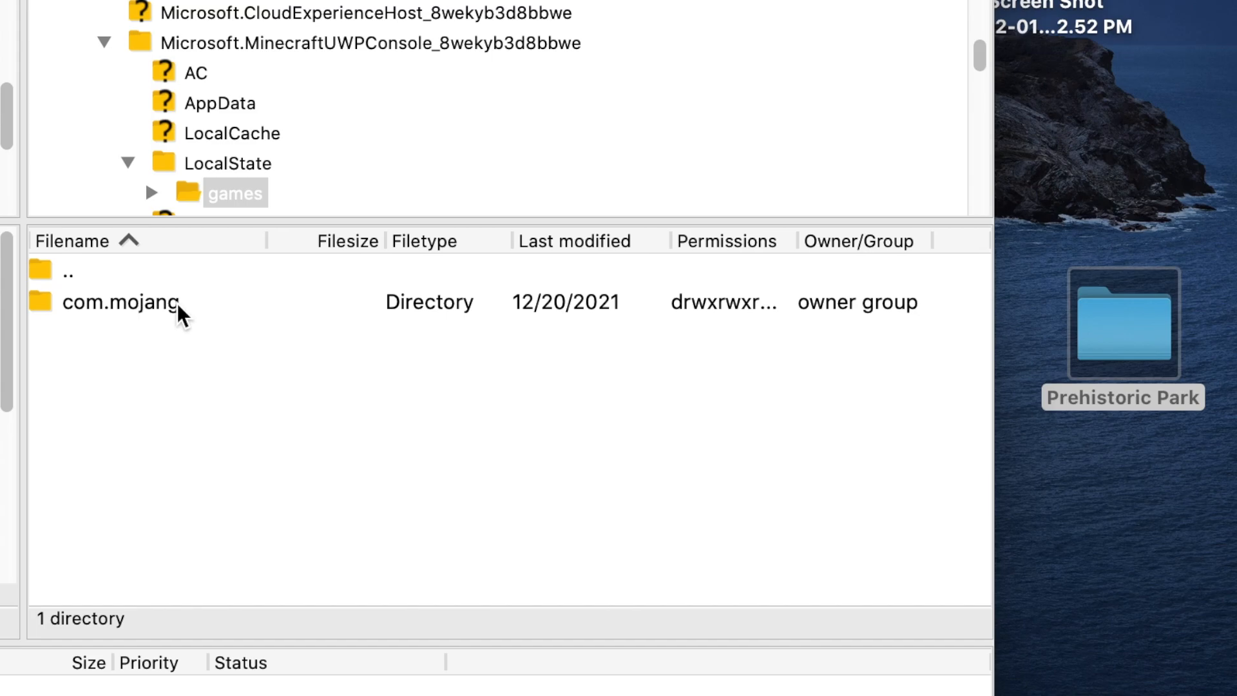
pyautogui.click(223, 301)
pyautogui.doubleClick(207, 305)
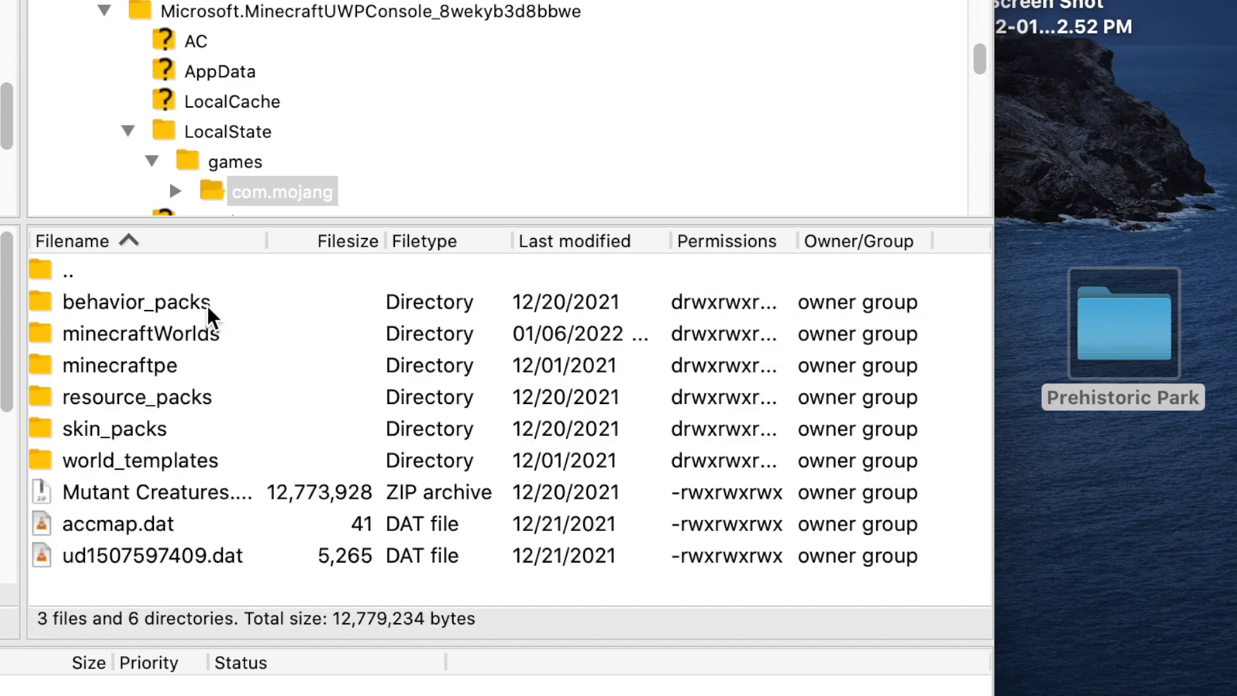
pyautogui.click(182, 341)
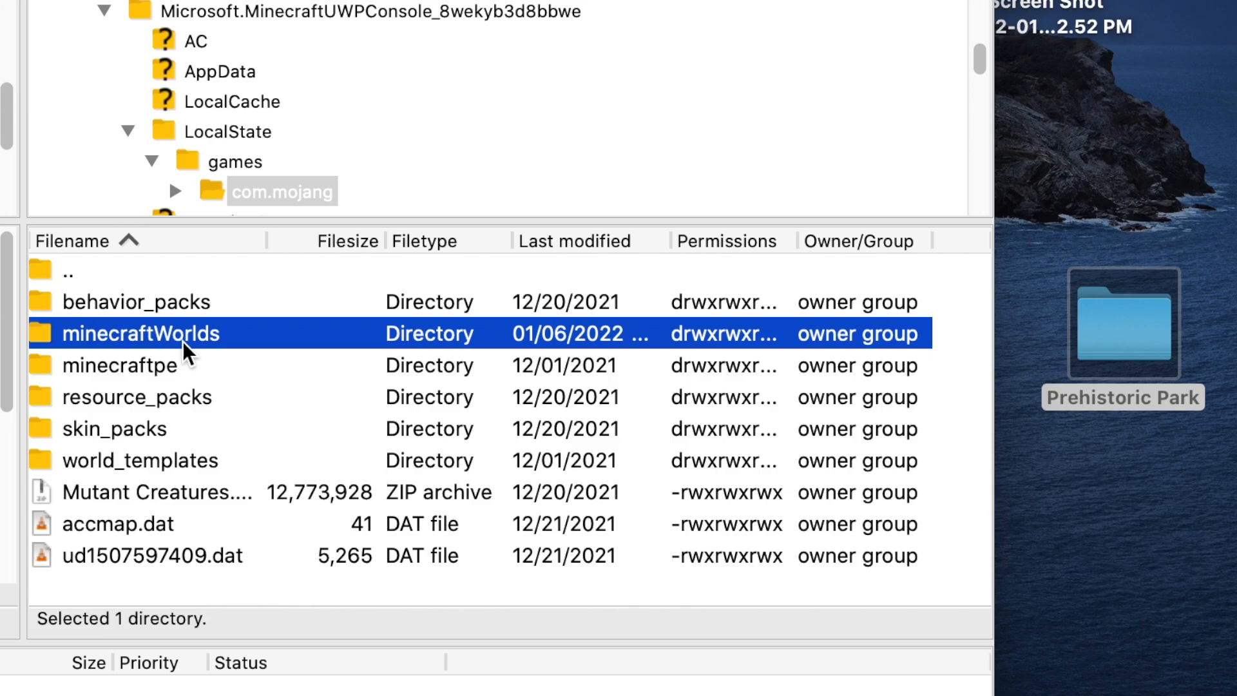
pyautogui.doubleClick(242, 341)
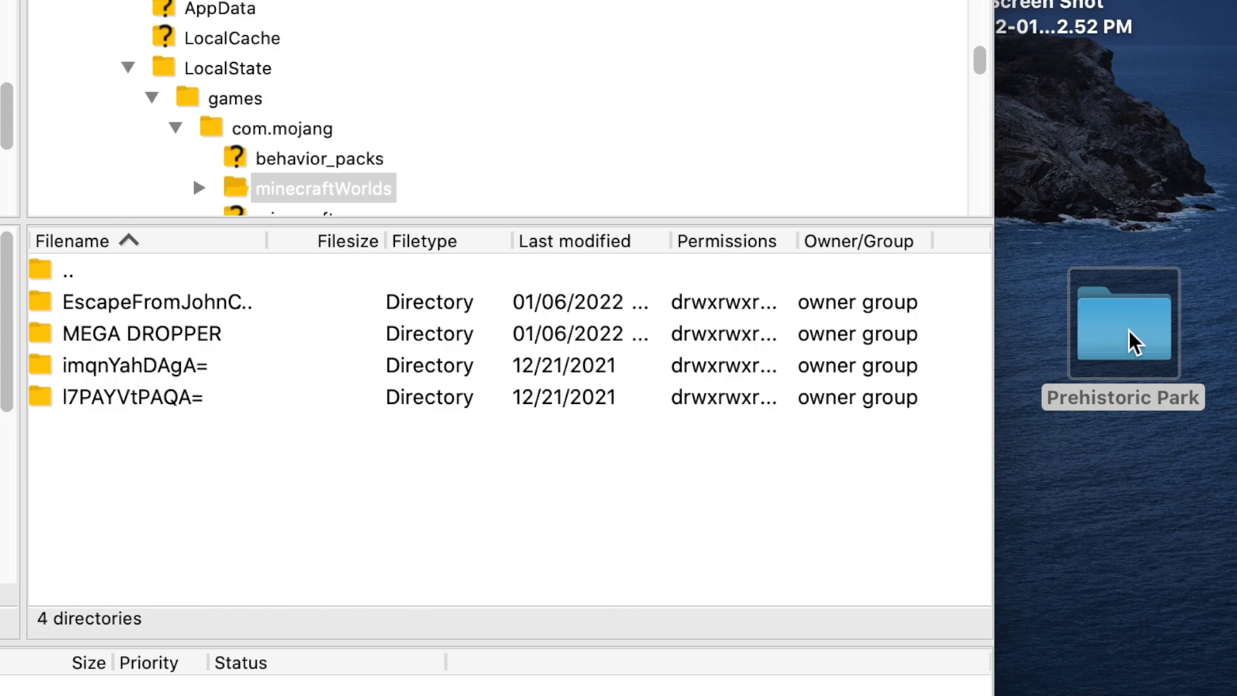
pyautogui.moveTo(1134, 342); pyautogui.dragTo(599, 544)
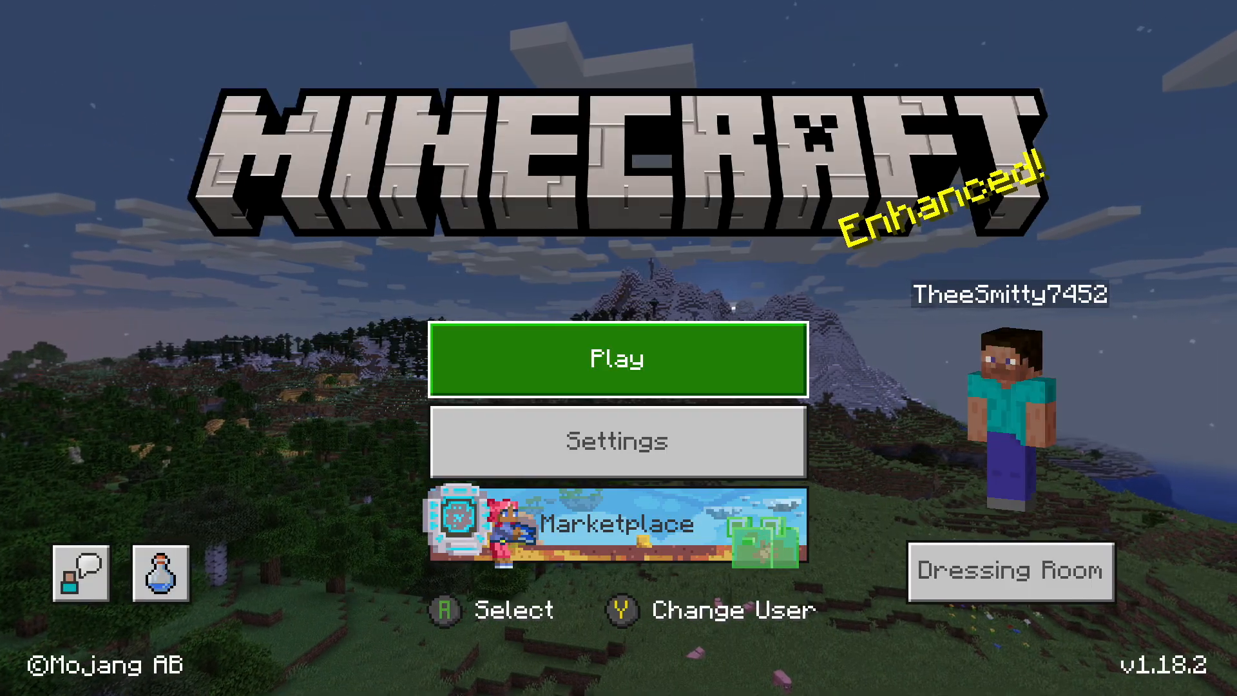
# Switch to Minecraft on the Xbox and look through the worlds list for the Prehistoric Park map
pyautogui.press('Return')
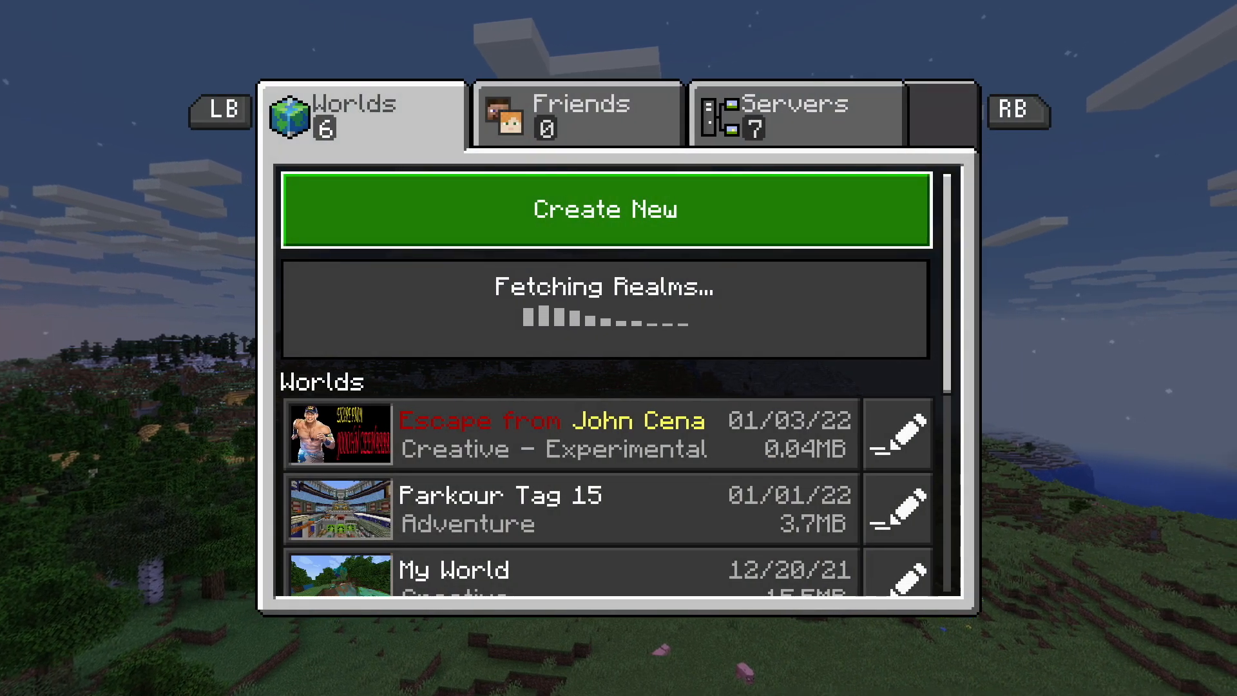
pyautogui.press('Down')
pyautogui.press('Down')
pyautogui.press('Down')
pyautogui.press('Down')
pyautogui.press('Down')
pyautogui.press('Down')
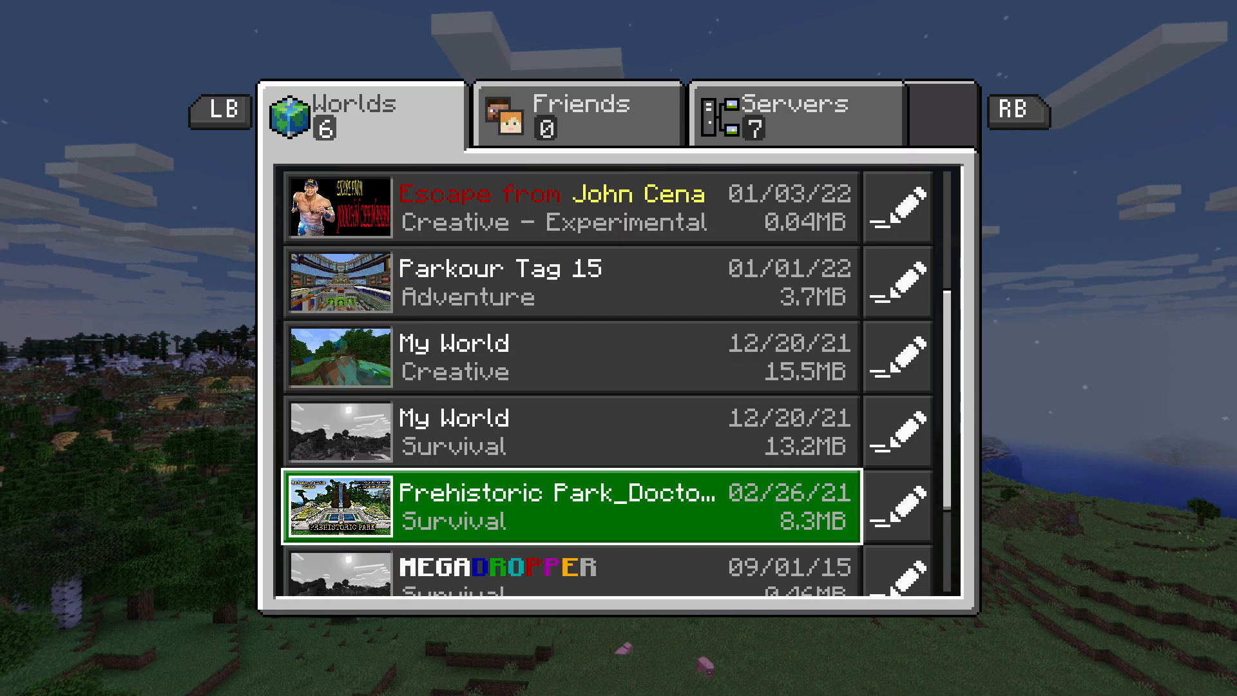
pyautogui.press('Down')
pyautogui.press('Up')
pyautogui.press('Up')
pyautogui.press('Up')
pyautogui.press('Up')
pyautogui.press('Up')
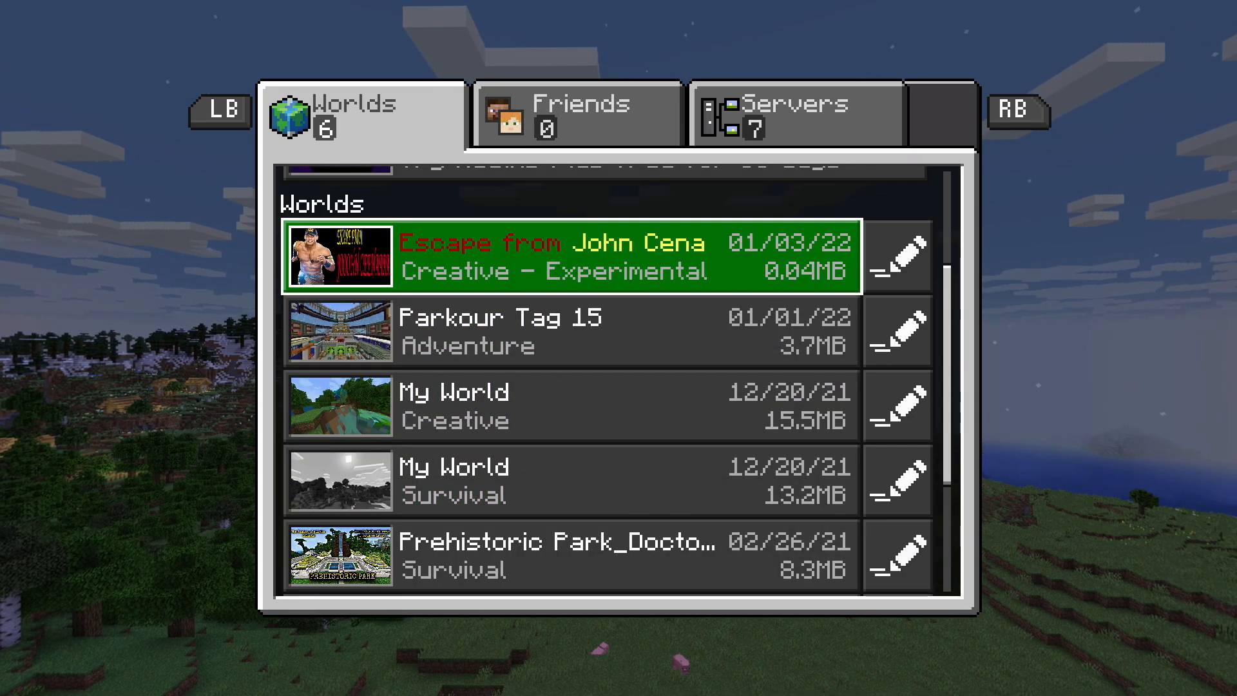
pyautogui.press('Down')
pyautogui.press('Down')
pyautogui.press('Down')
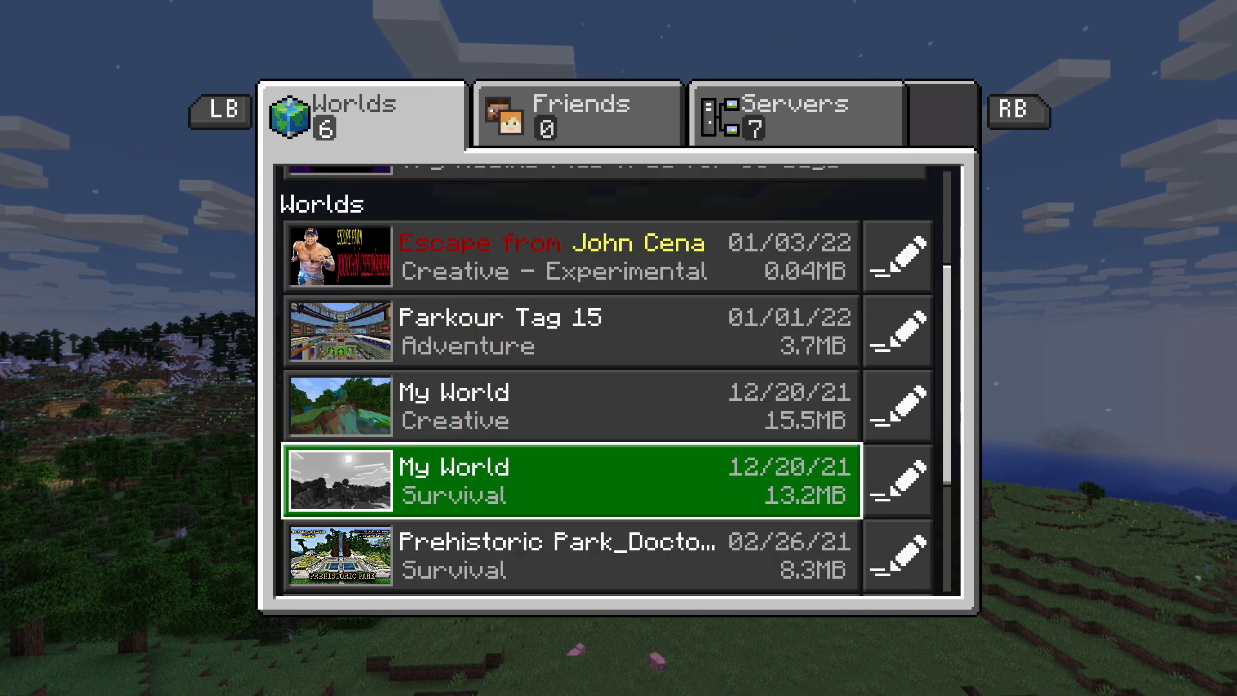
pyautogui.press('Down')
pyautogui.press('Down')
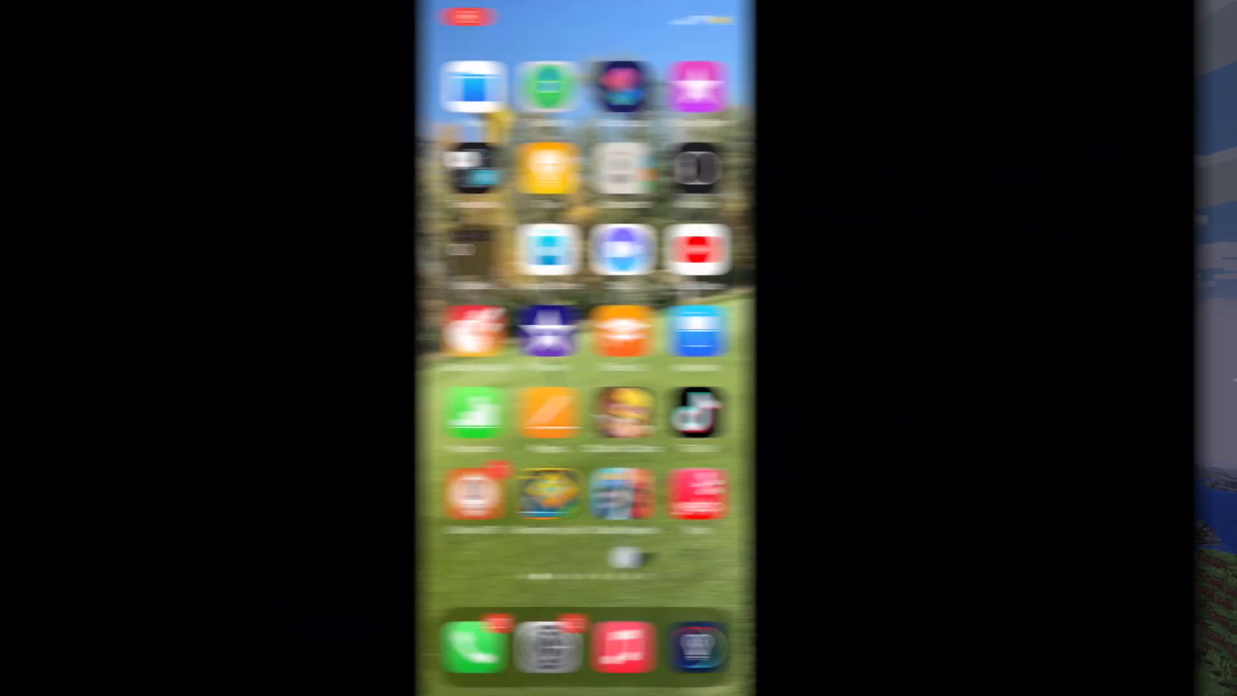
# Switch to the App Store on the iPhone, search for ftp, and find the FTPManager app
pyautogui.moveTo(618, 290); pyautogui.dragTo(618, 451)
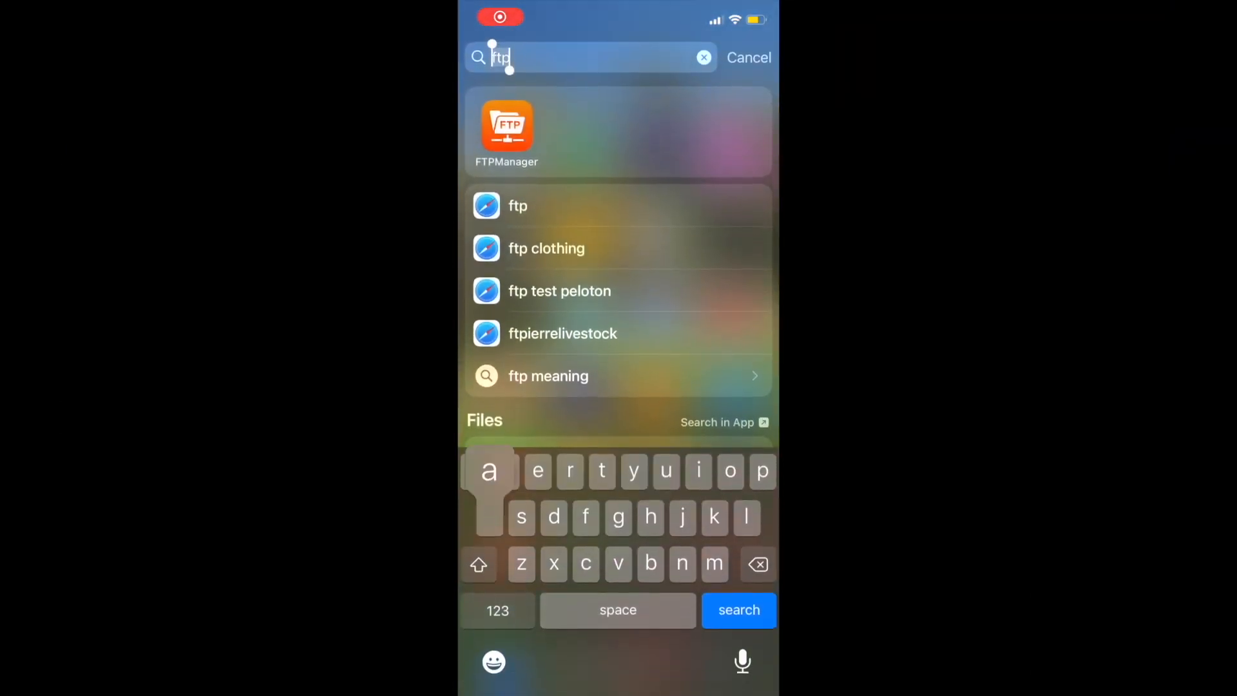
pyautogui.write('app Store')
pyautogui.click(507, 126)
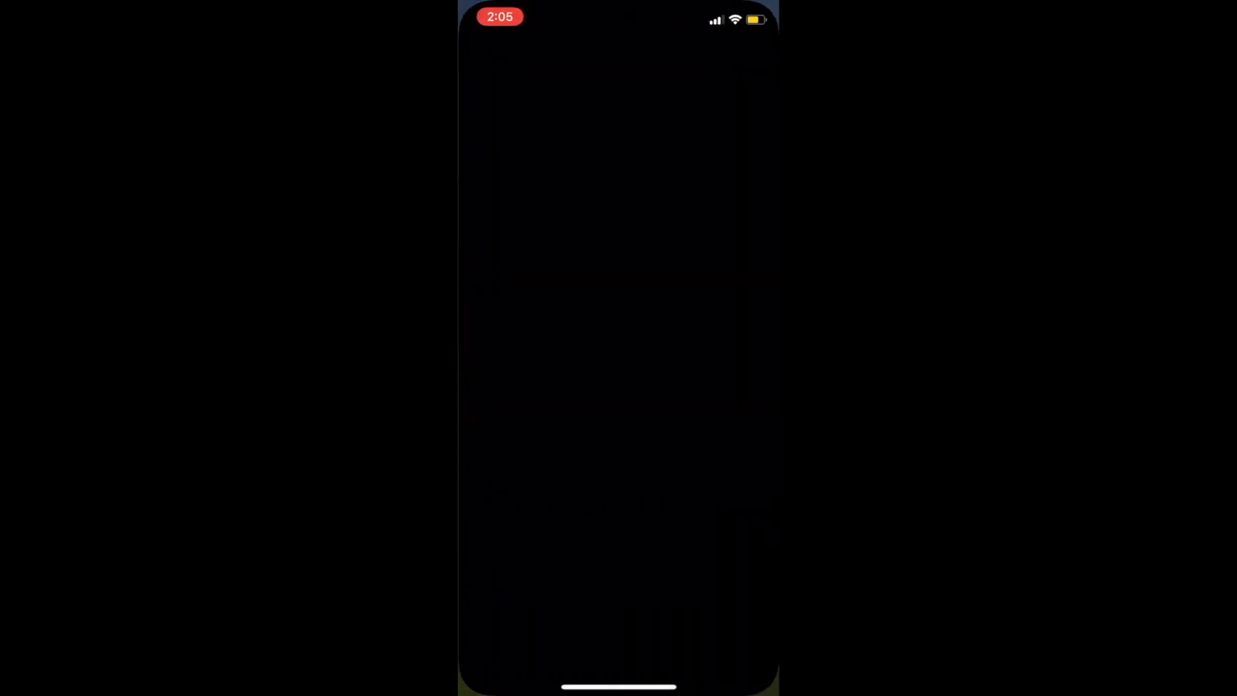
pyautogui.click(606, 137)
pyautogui.write('ftp')
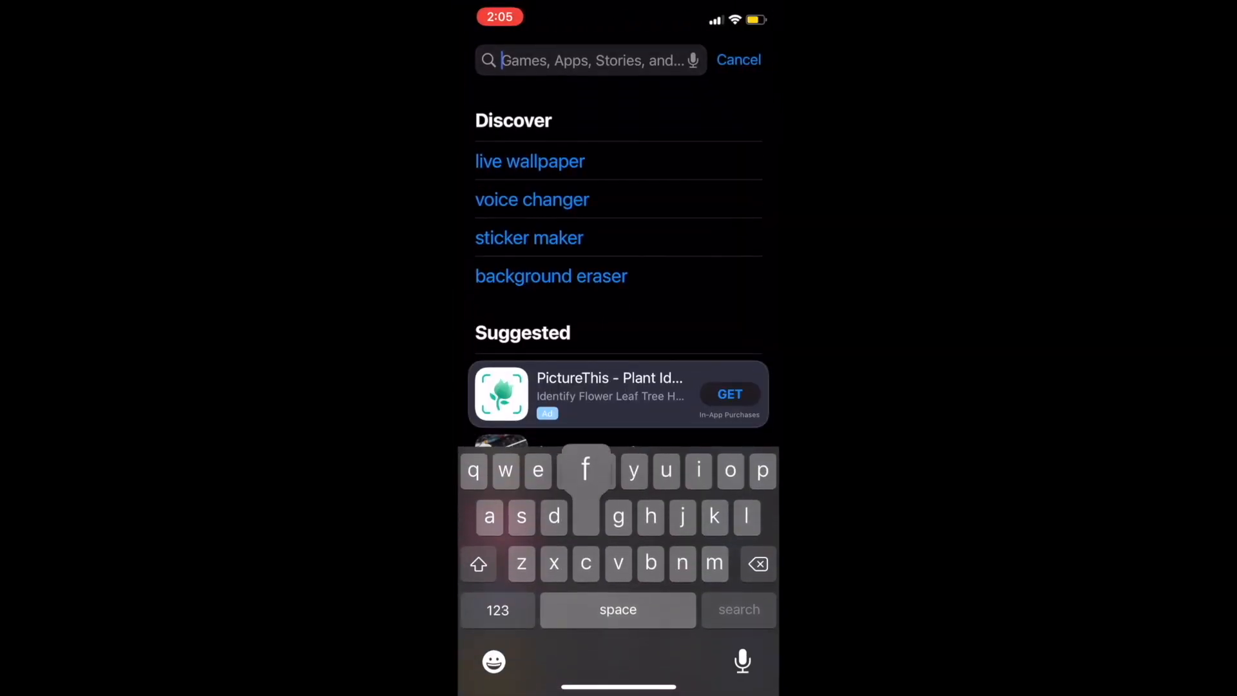
pyautogui.press('Return')
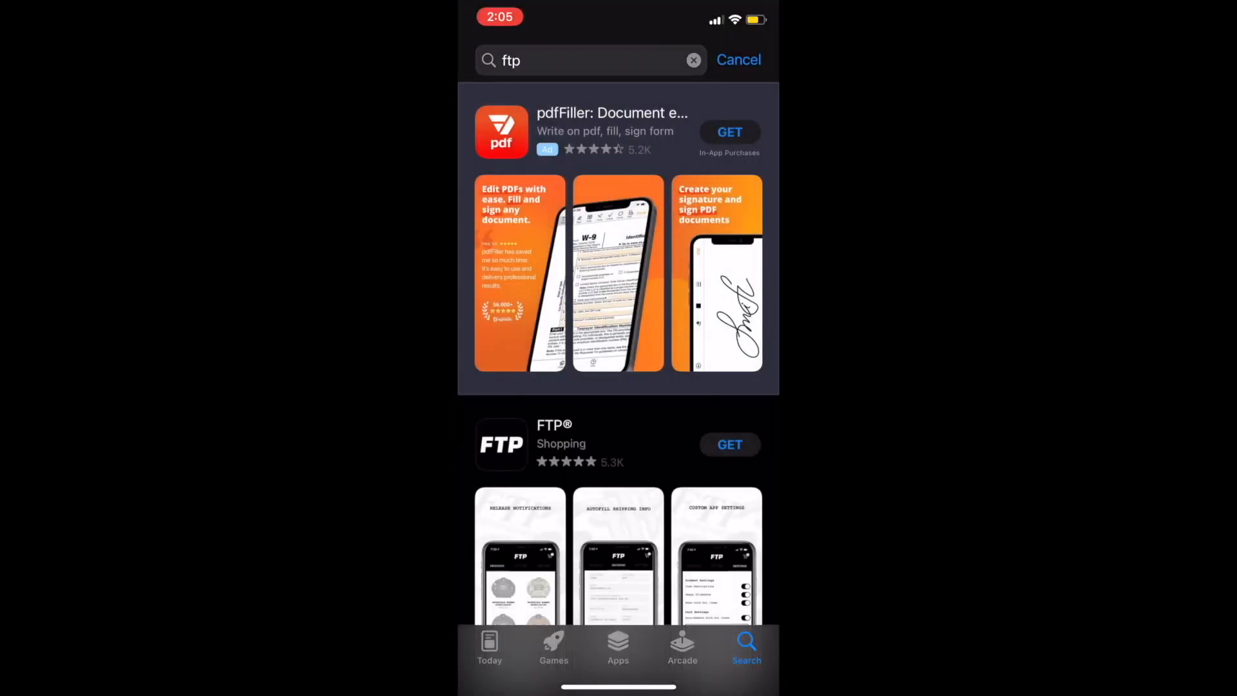
pyautogui.scroll(-5, 618, 387)
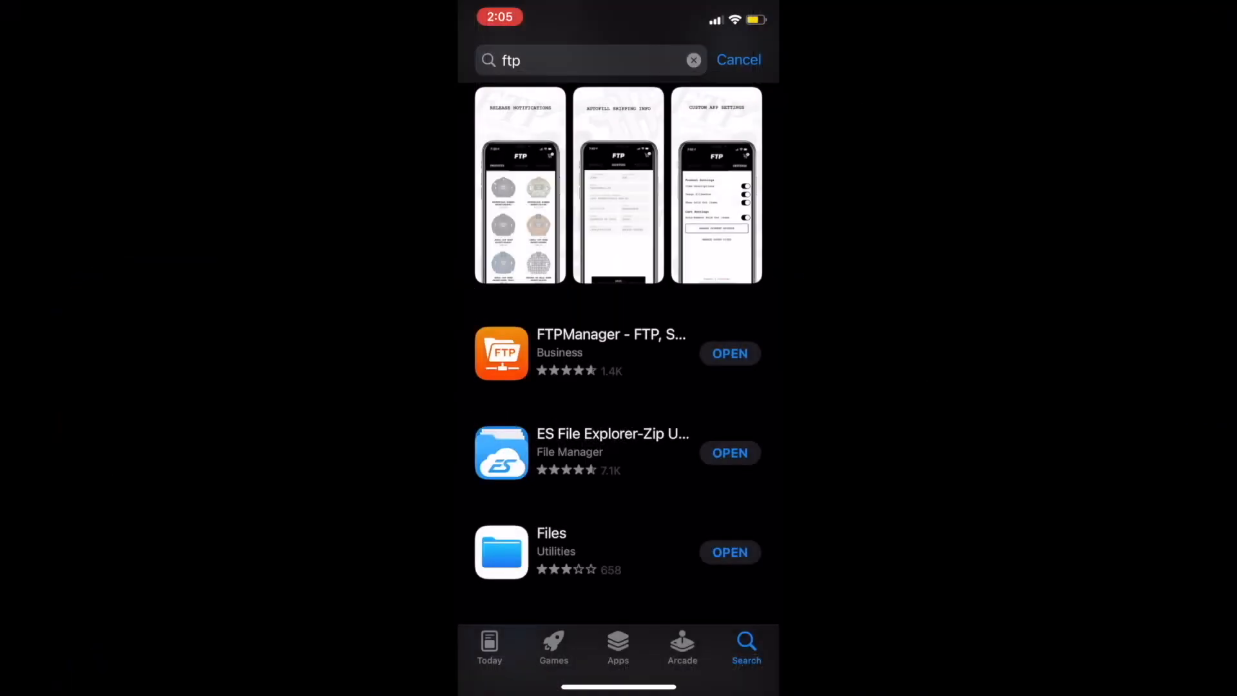
pyautogui.click(580, 361)
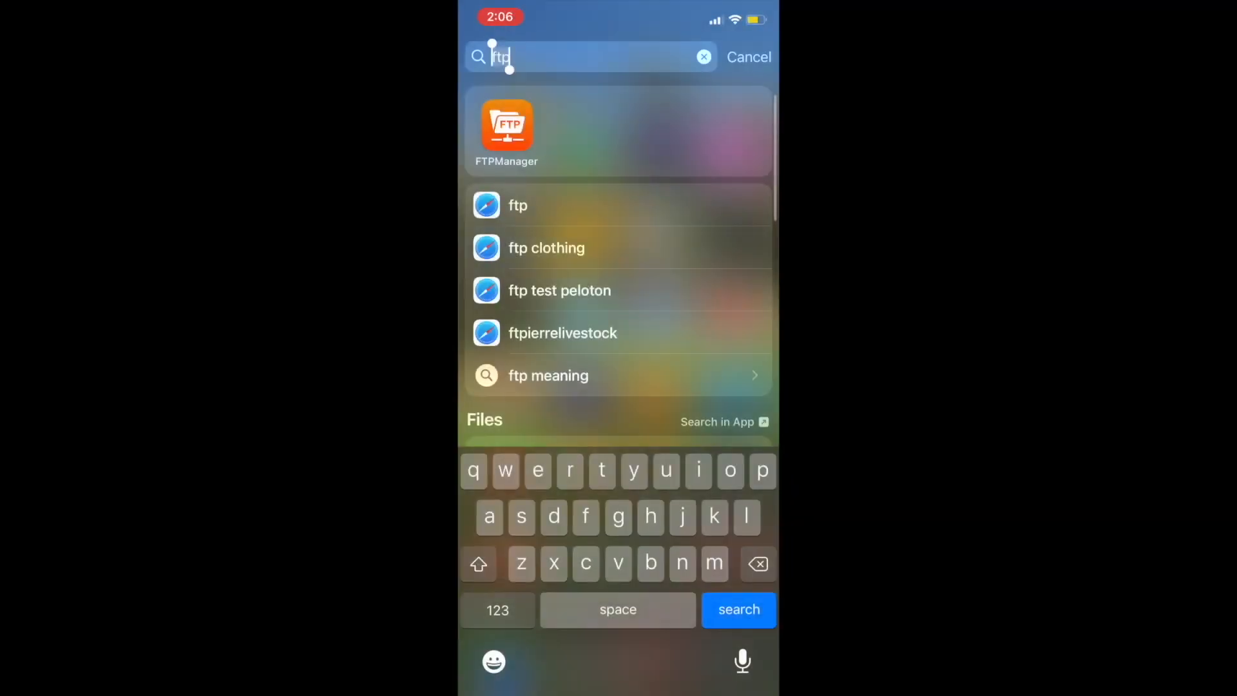
# Open FTPManager and save a new FTP connection named Xboxx with host 192.168.1.43 and Active transfer mode
pyautogui.press('BackSpace')
pyautogui.click(660, 143)
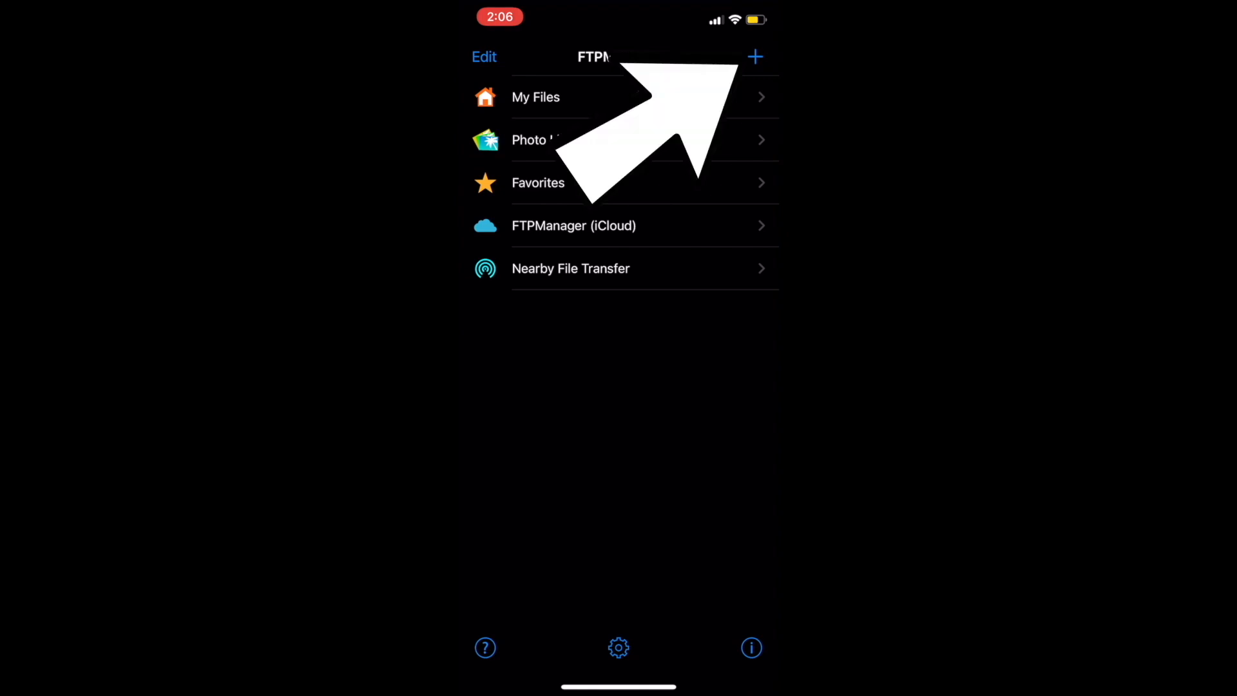
pyautogui.click(755, 57)
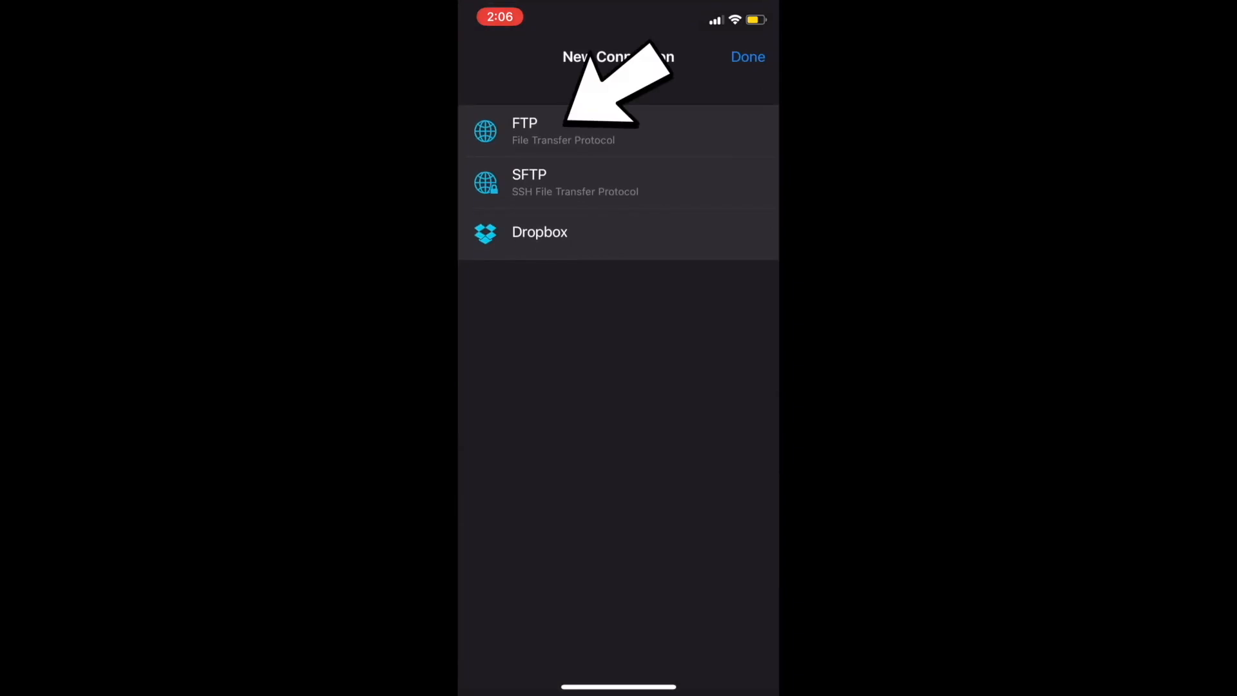
pyautogui.click(563, 131)
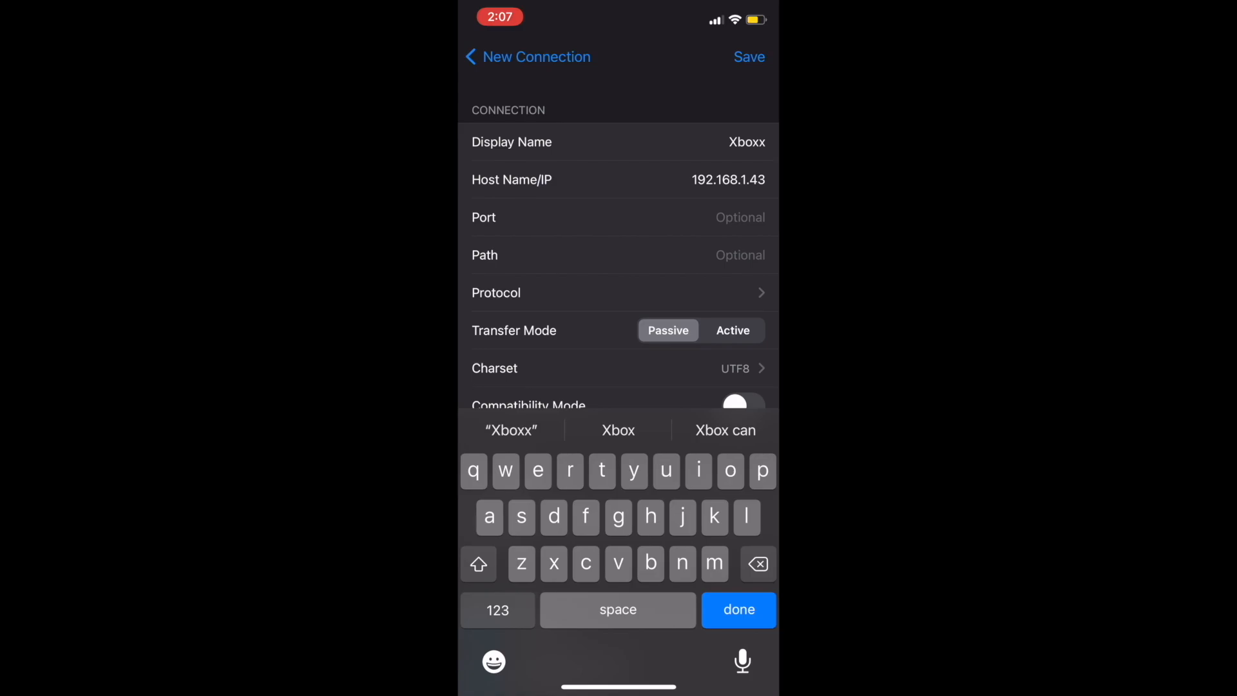
pyautogui.click(734, 331)
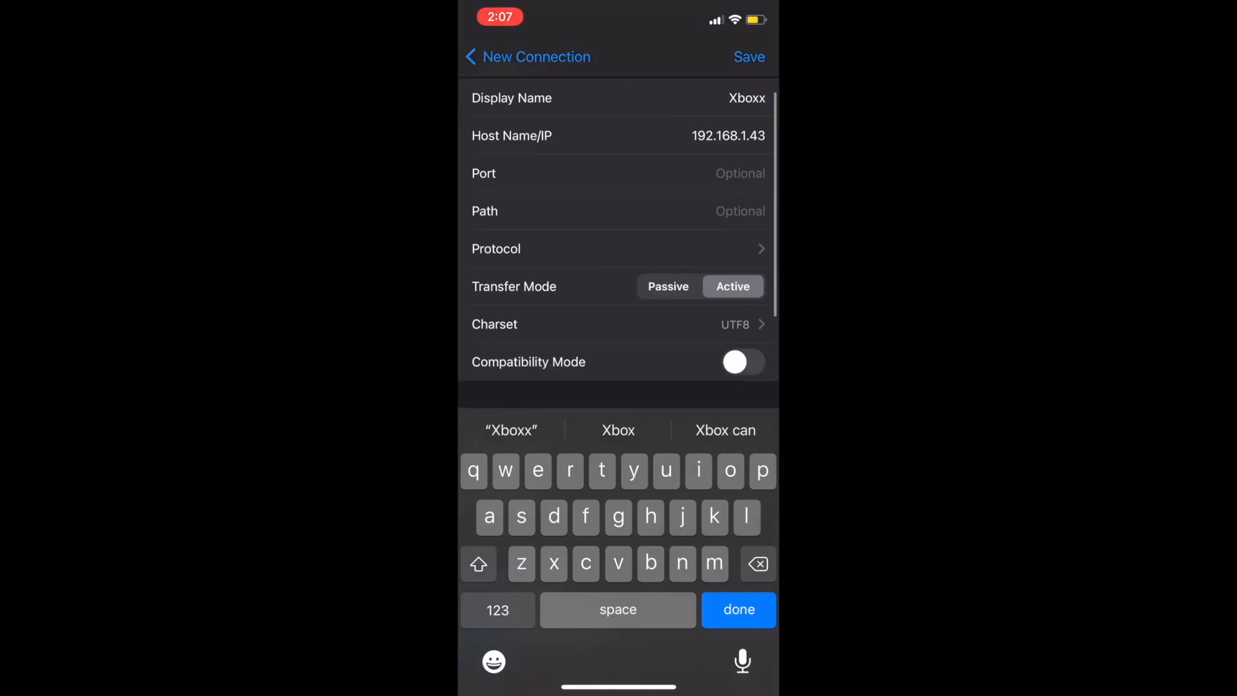
pyautogui.click(749, 56)
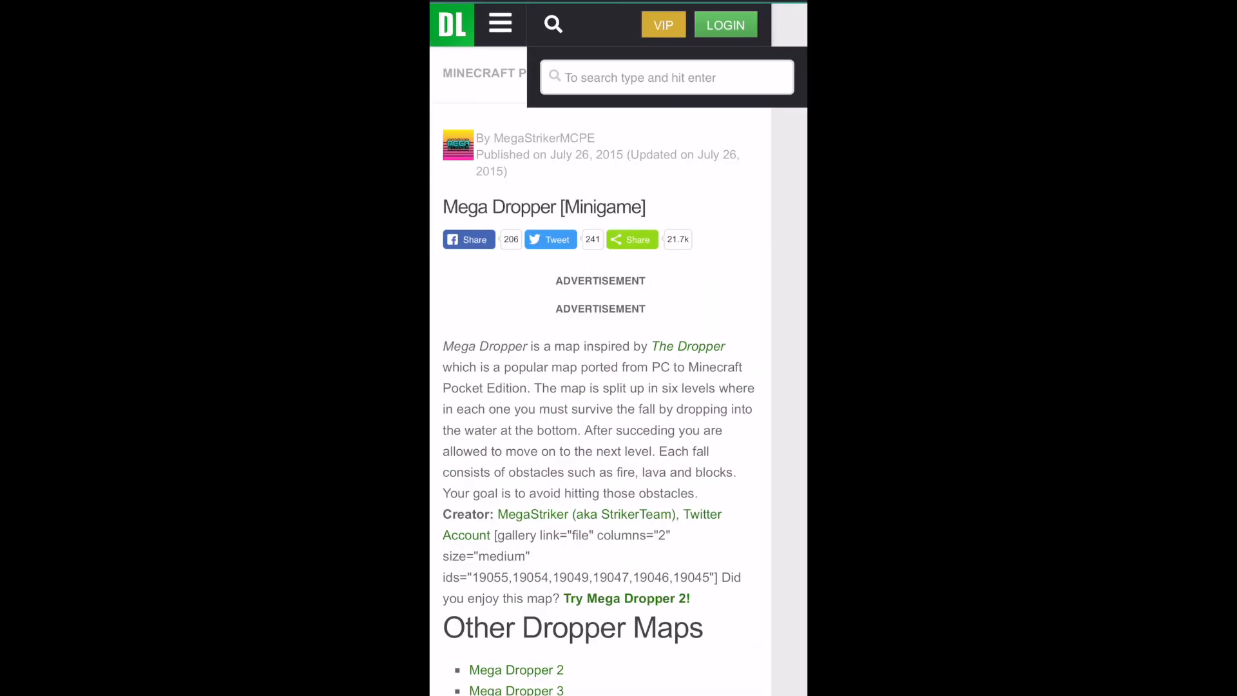
# Download MEGA DROPPER.mcworld from the Mega Dropper page through MediaFire, dismissing the ad prompt, and open it from Safari's downloads
pyautogui.scroll(-3, 599, 387)
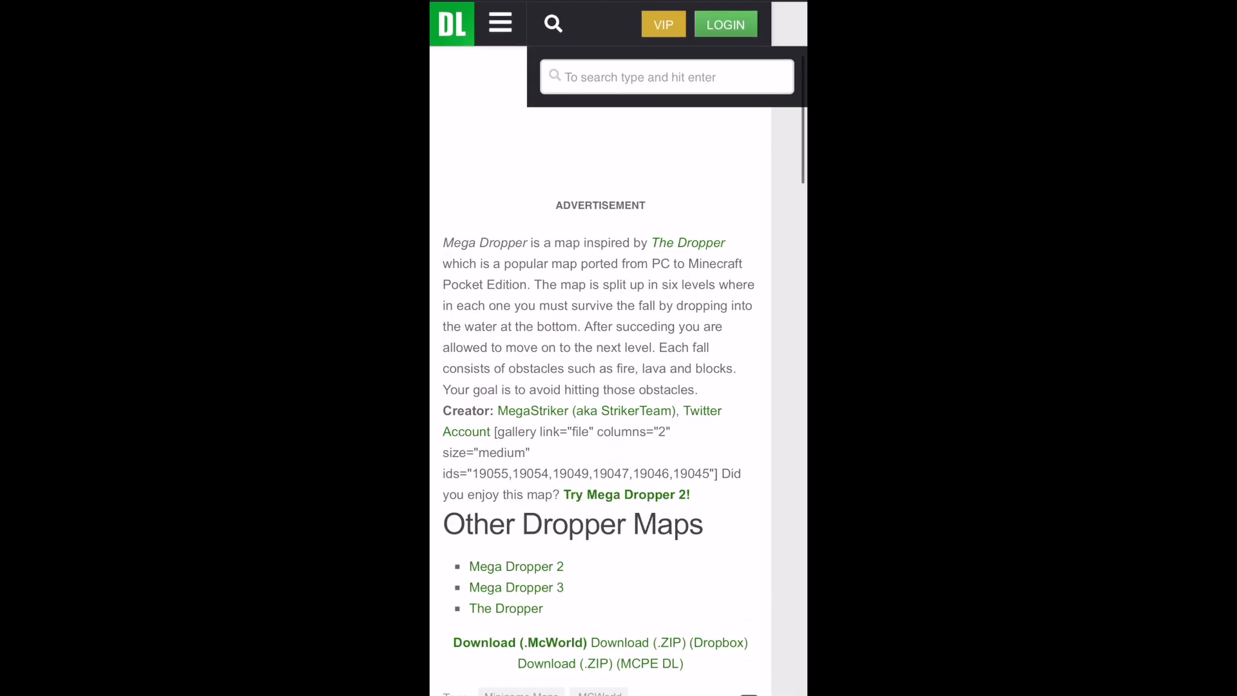
pyautogui.scroll(-1, 601, 387)
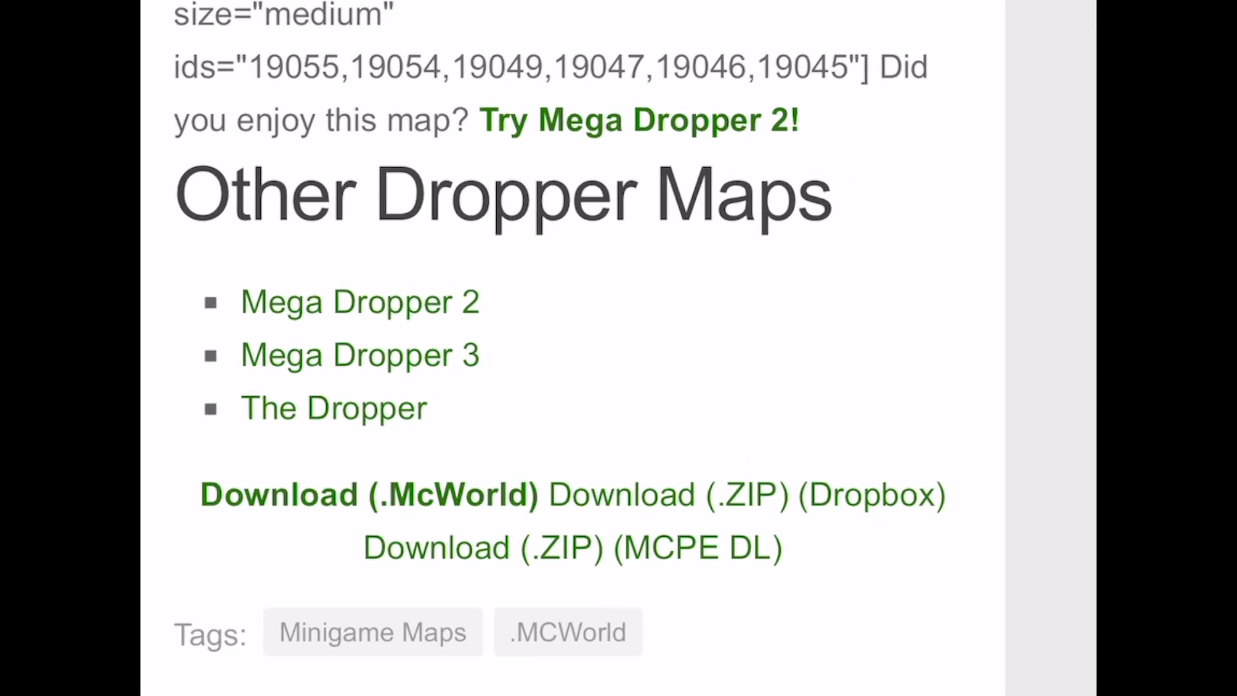
pyautogui.scroll(-2, 599, 387)
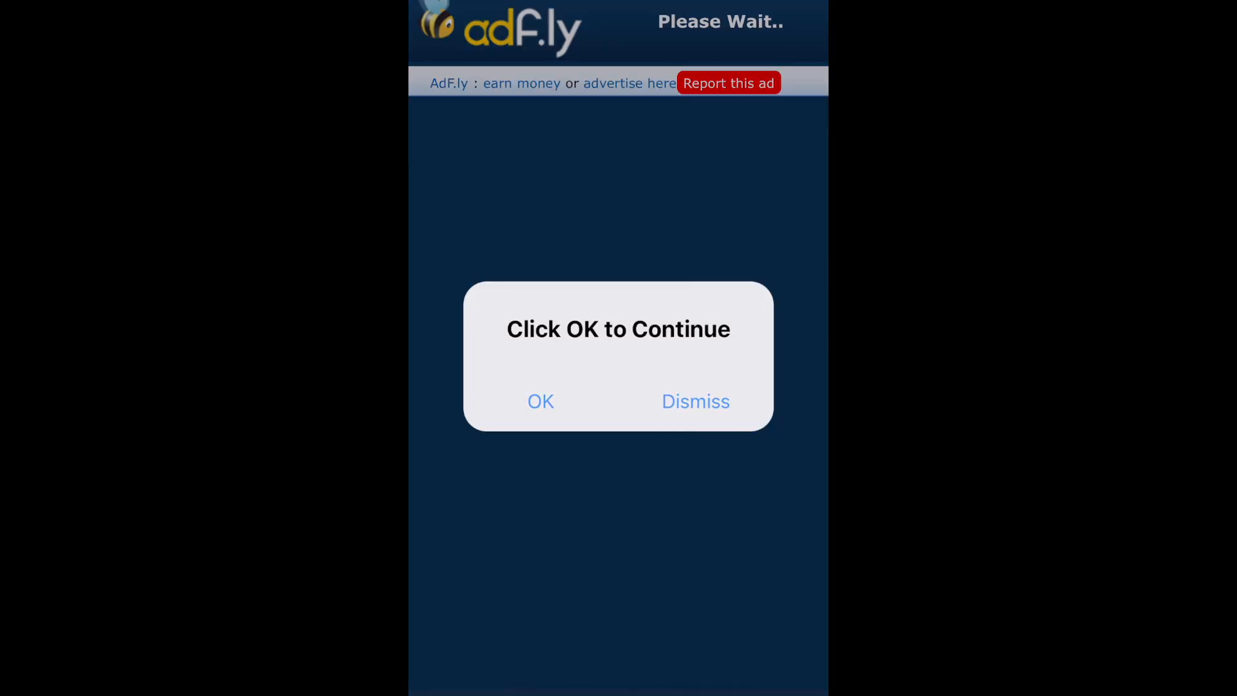
pyautogui.click(695, 402)
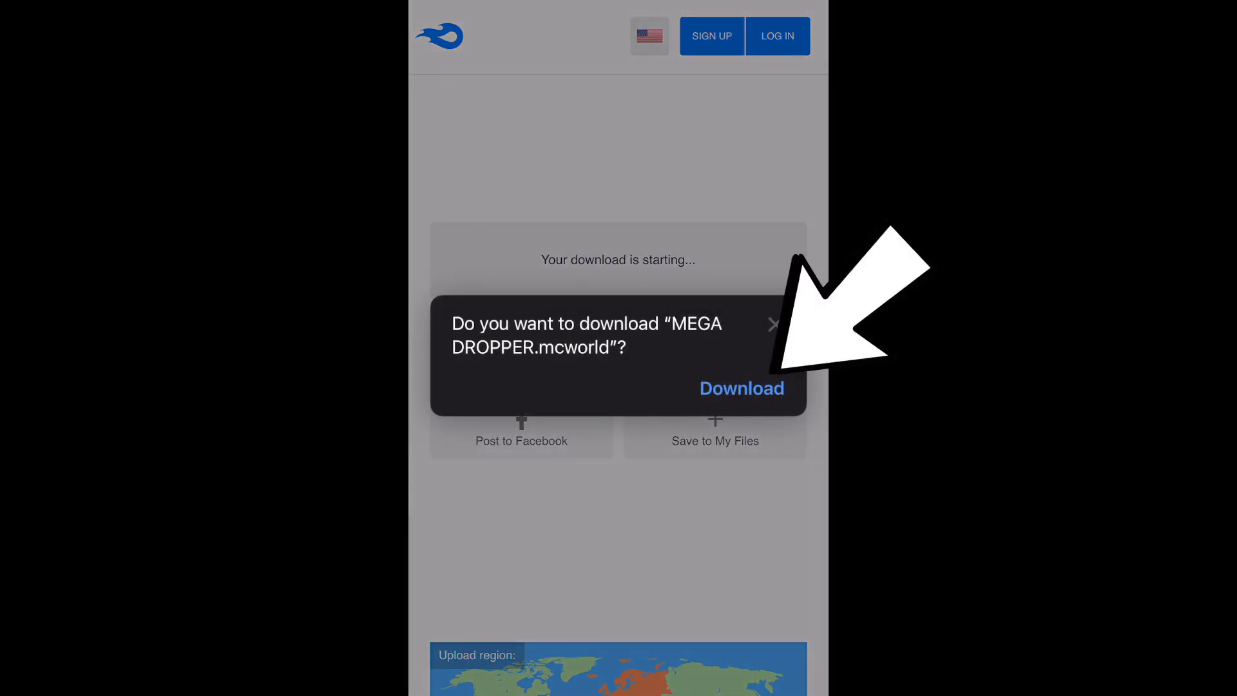
pyautogui.click(742, 389)
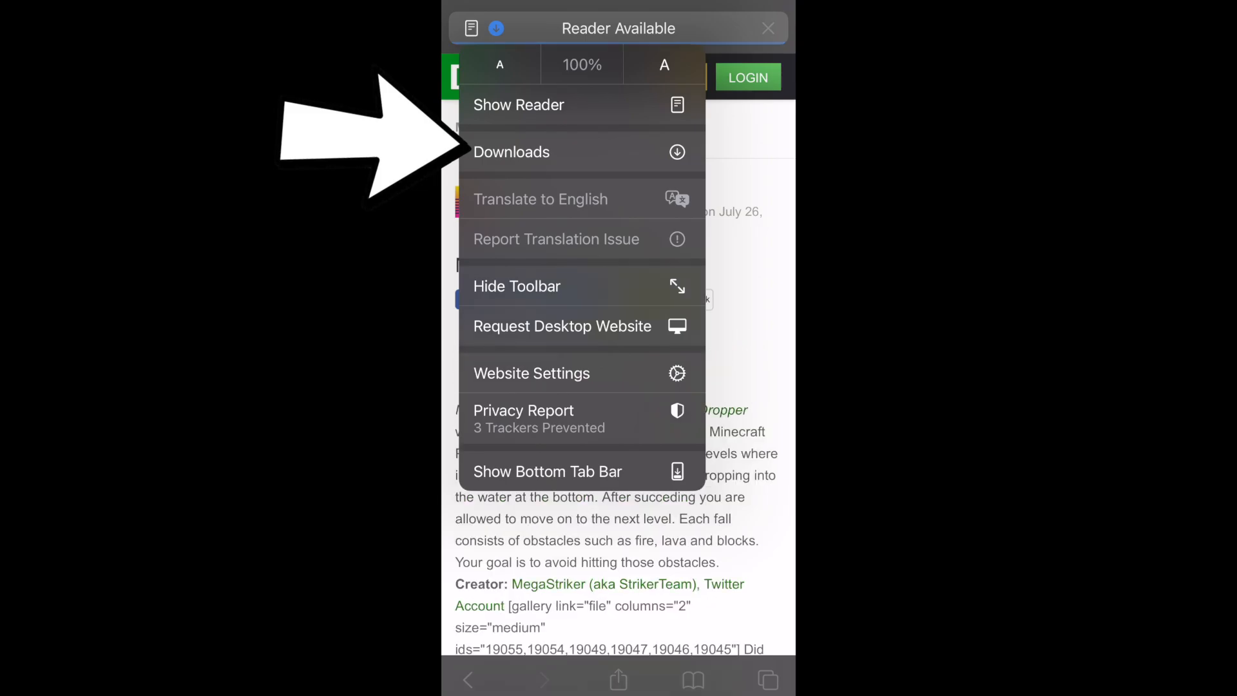
pyautogui.click(511, 152)
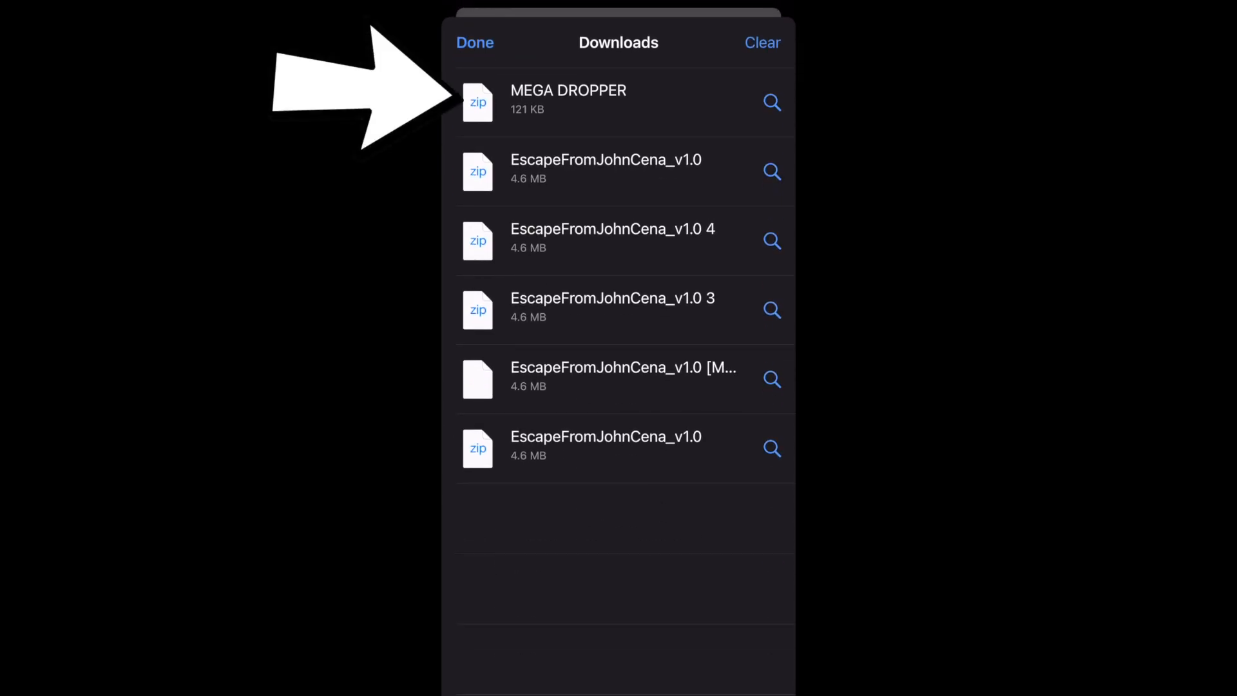
pyautogui.click(618, 102)
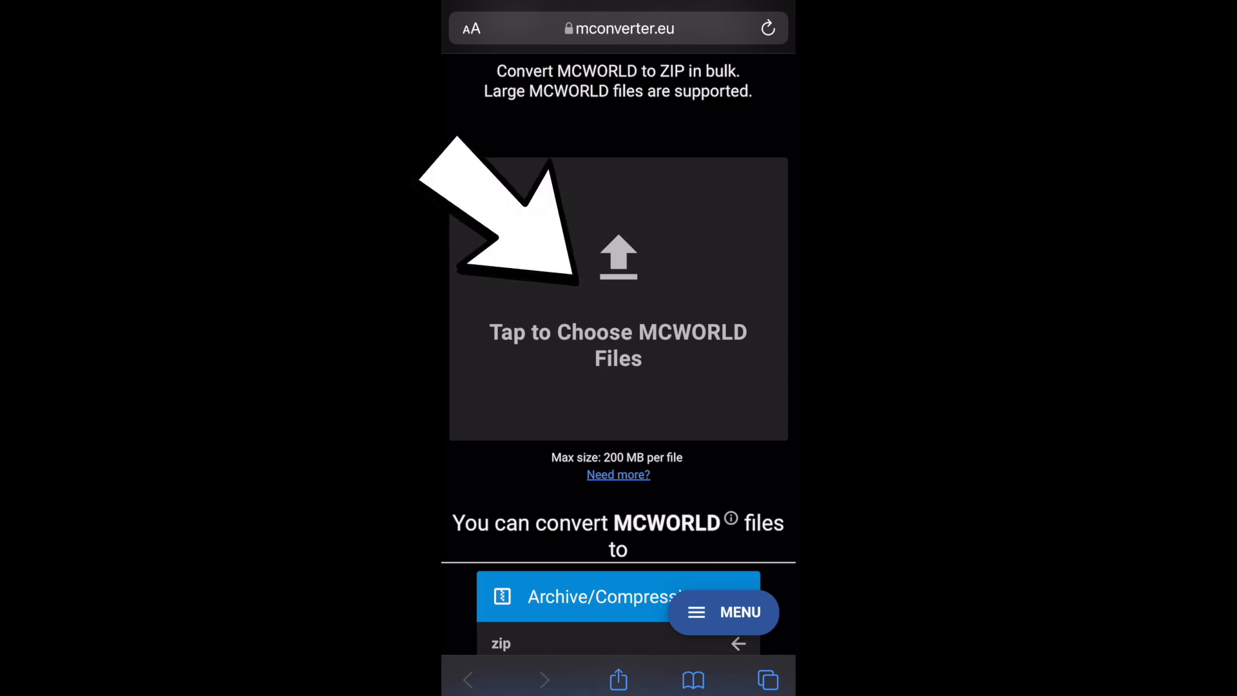
# Convert MEGA DROPPER.mcworld to zip on mconverter.eu, finding the file with the search word Dropper, and download the converted file
pyautogui.click(618, 332)
pyautogui.click(516, 535)
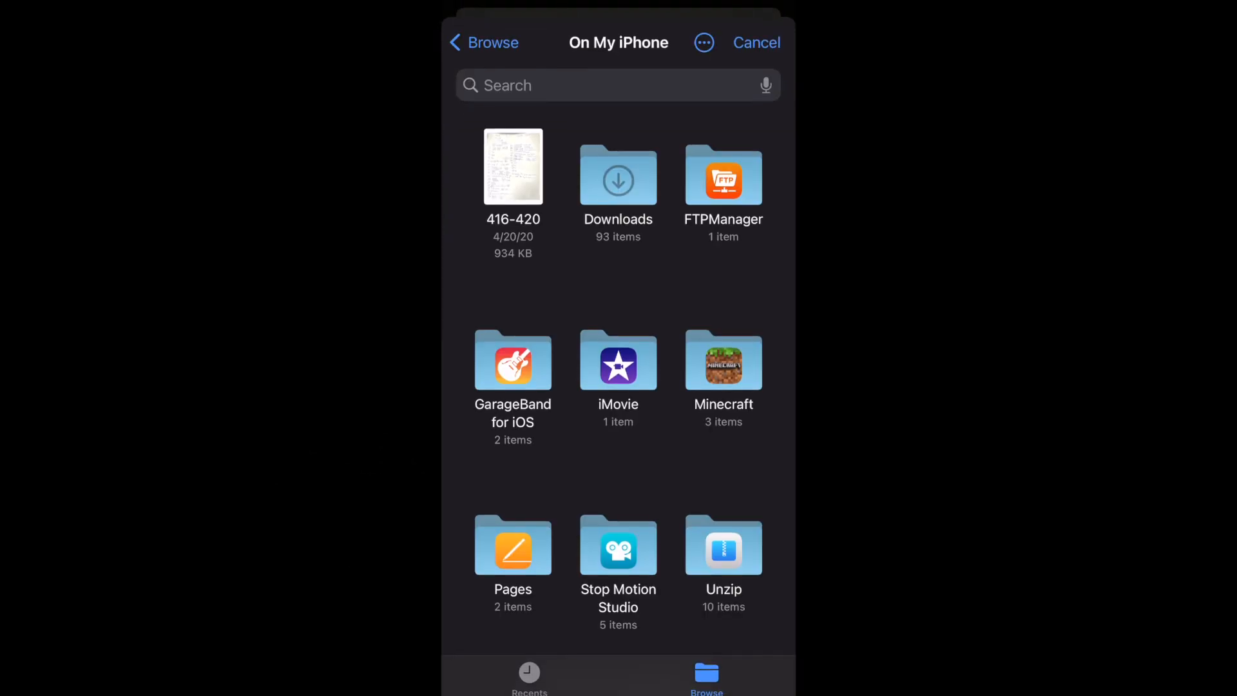
pyautogui.click(600, 89)
pyautogui.write('Dropper')
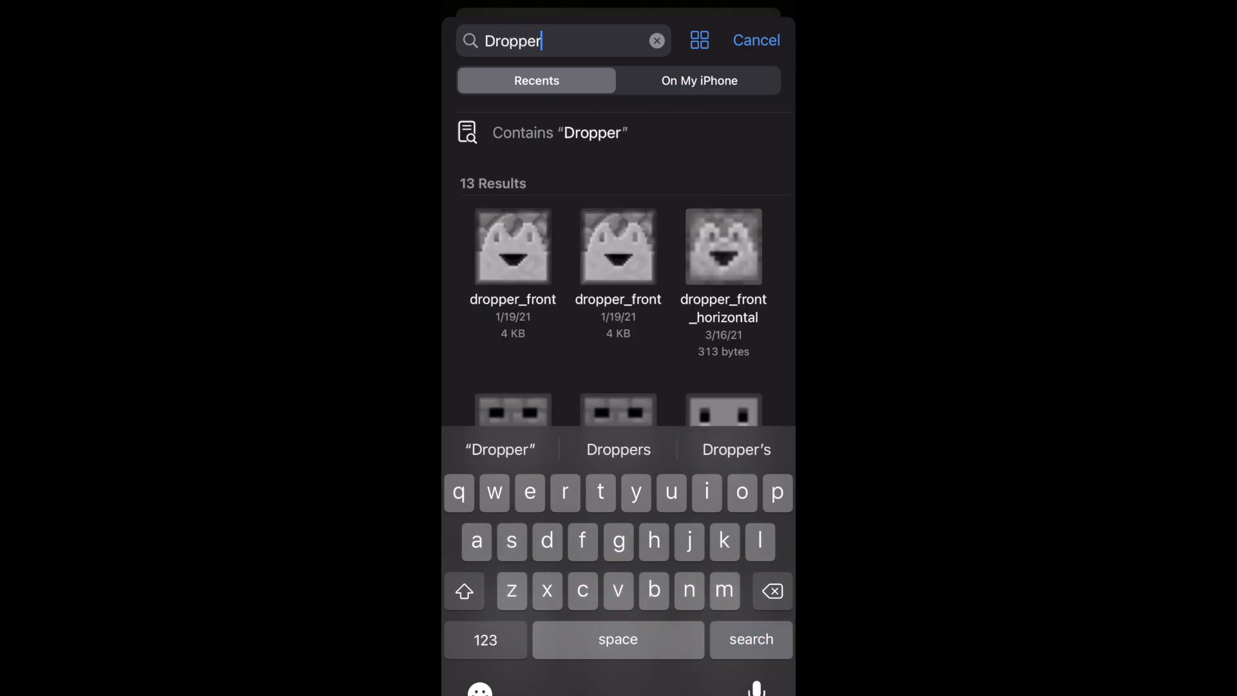
pyautogui.scroll(-6, 619, 386)
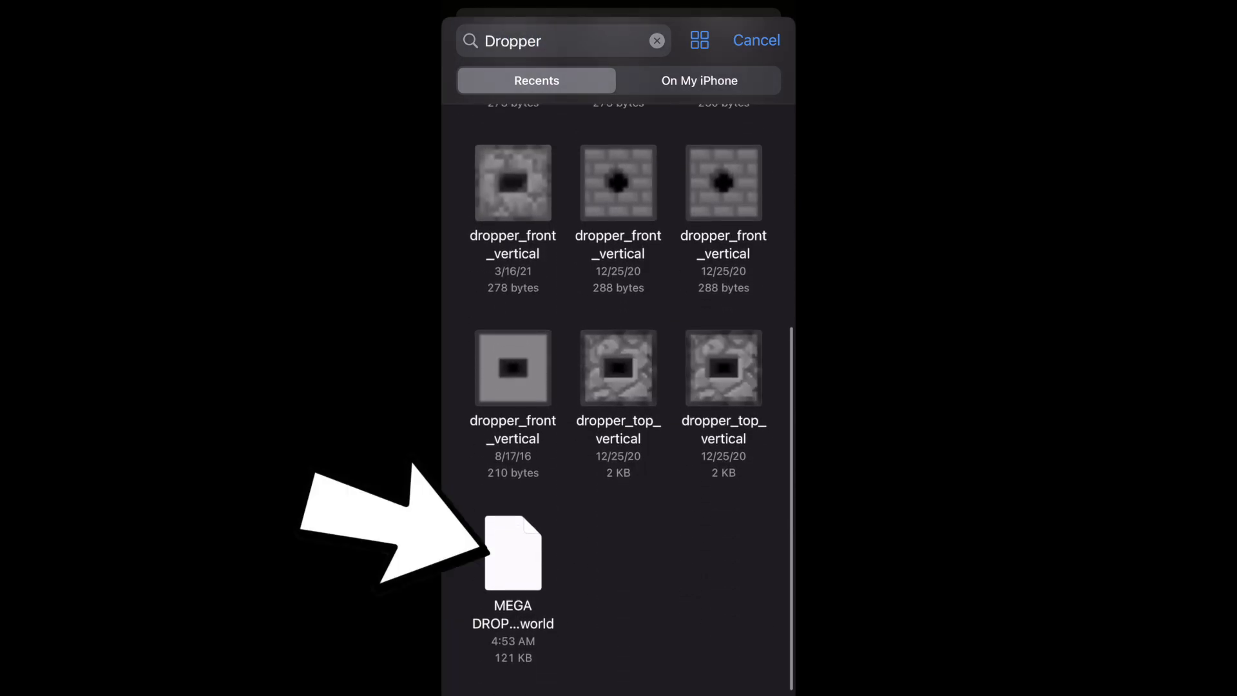
pyautogui.click(513, 553)
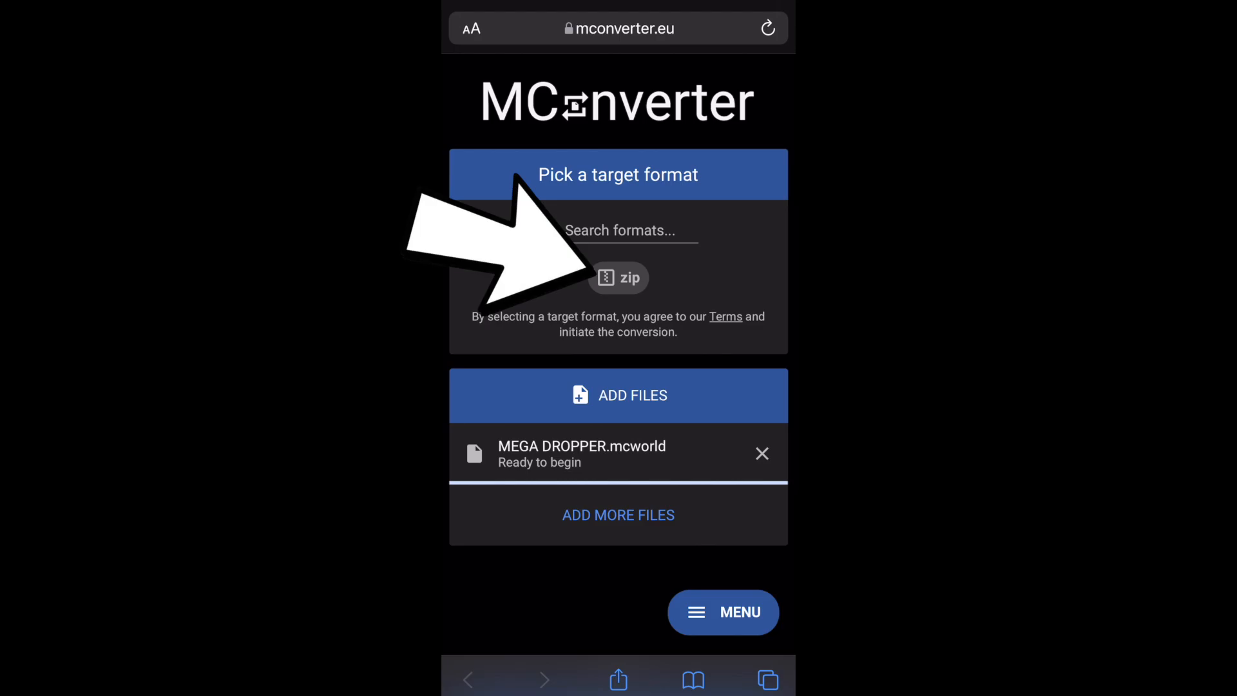
pyautogui.click(618, 278)
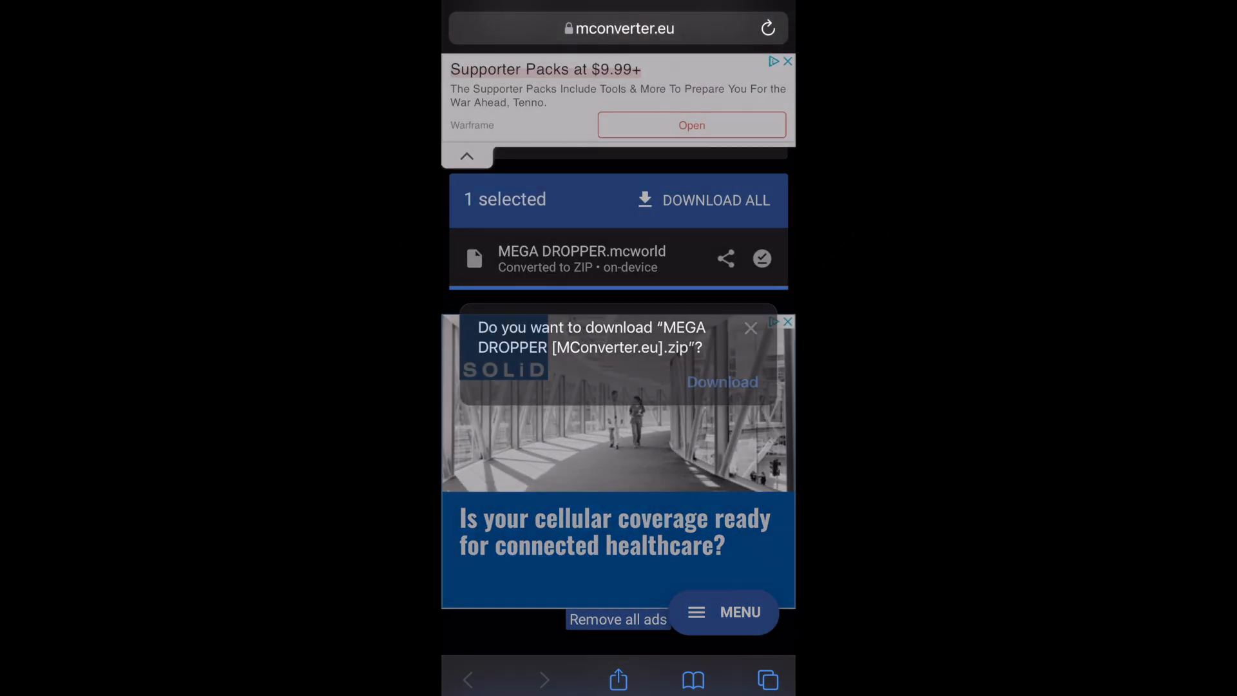
pyautogui.click(722, 383)
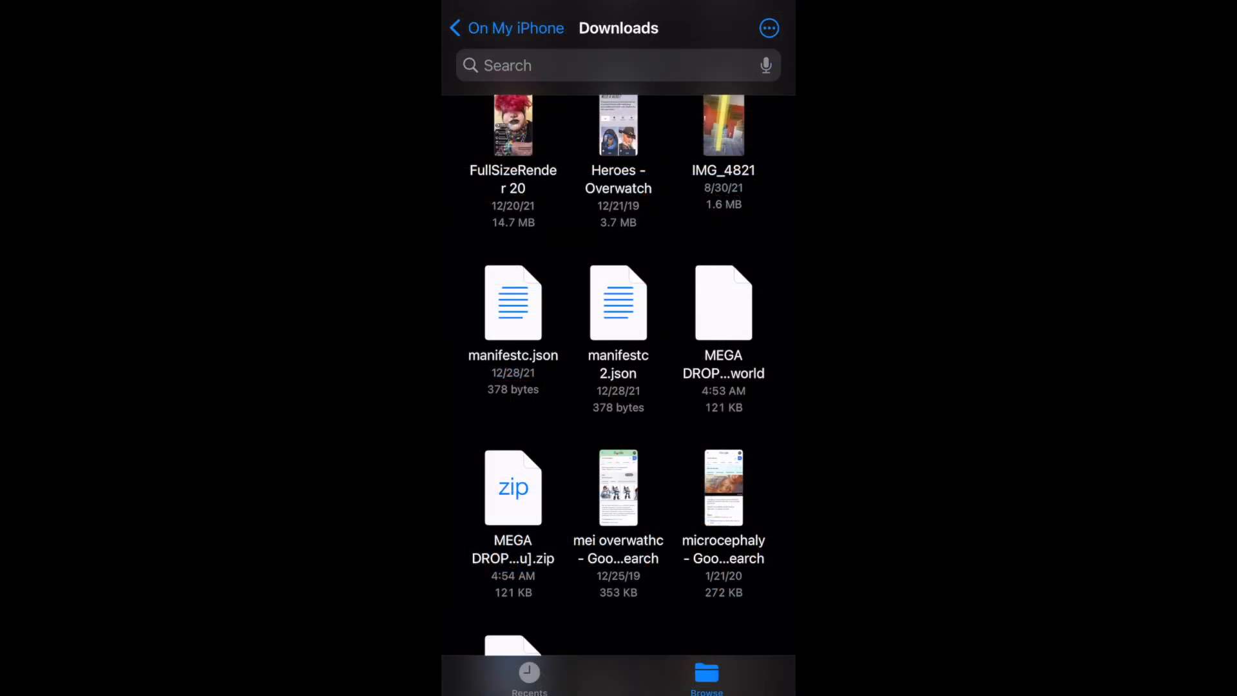
# Rename the converted zip in the iPhone's Downloads folder to MEGA DROPPER, removing the [MConverter.eu] suffix
pyautogui.scroll(-2, 619, 374)
pyautogui.click(513, 369)
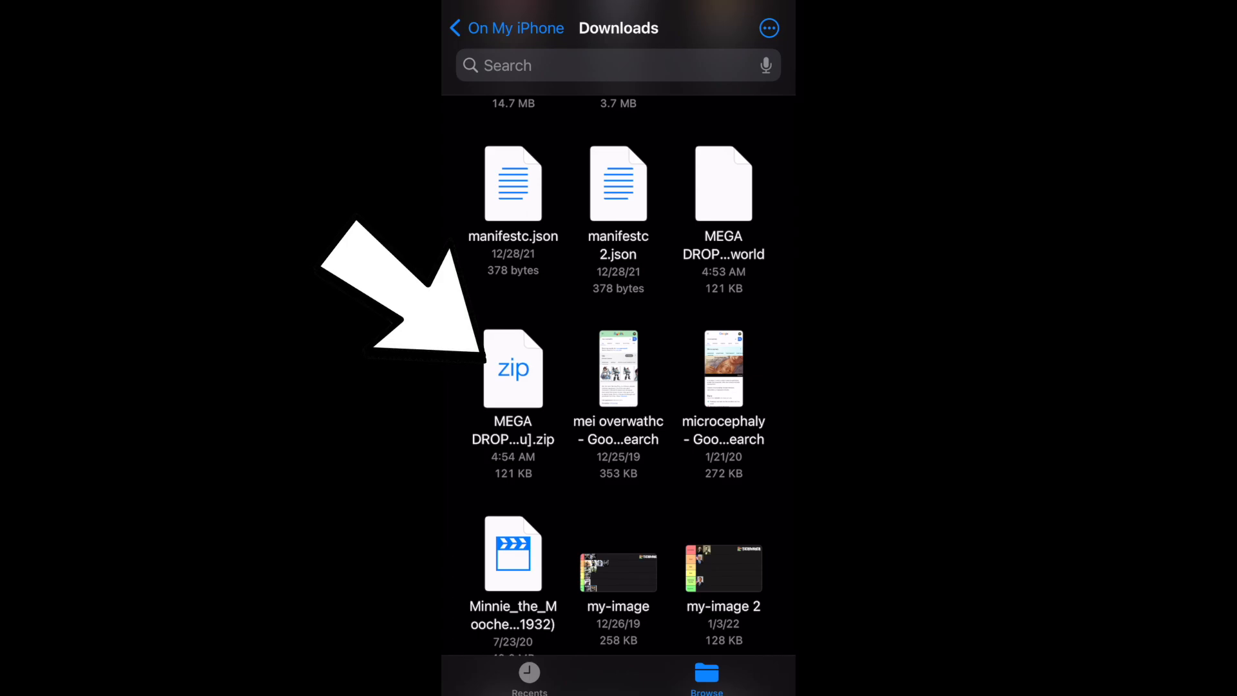
pyautogui.click(513, 369)
pyautogui.click(552, 86)
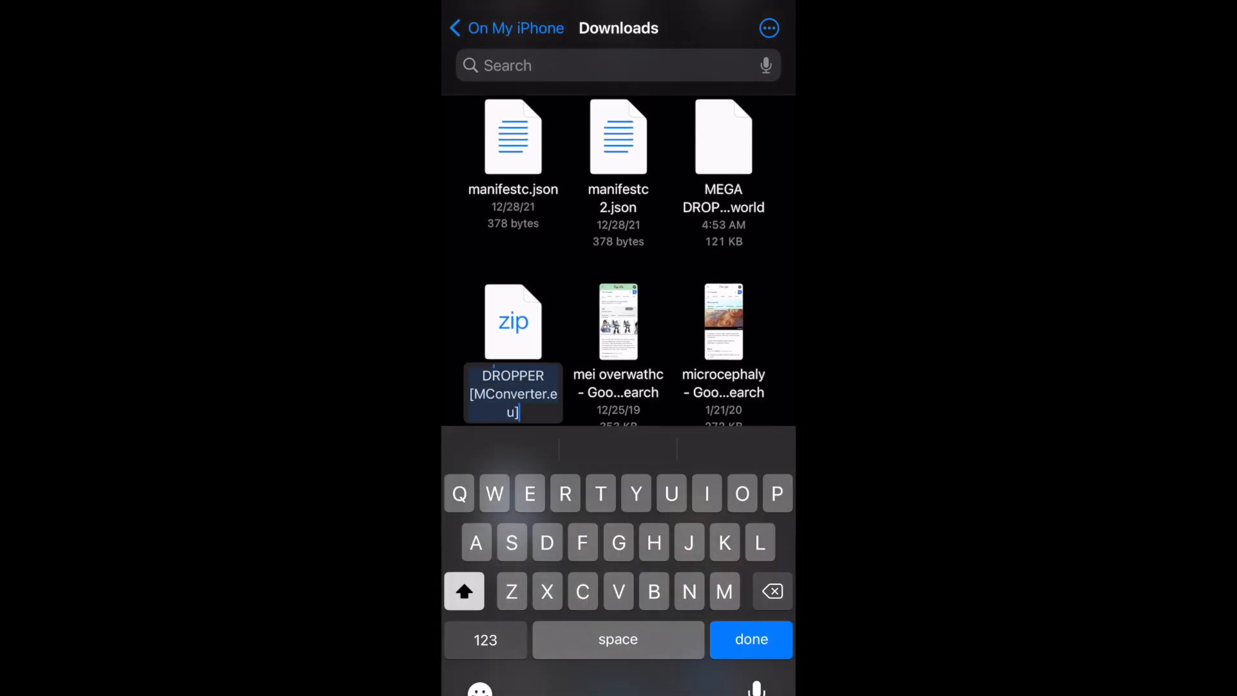
pyautogui.press('BackSpace')
pyautogui.press('BackSpace')
pyautogui.press('BackSpace')
pyautogui.press('BackSpace')
pyautogui.press('BackSpace')
pyautogui.press('BackSpace')
pyautogui.press('BackSpace')
pyautogui.press('BackSpace')
pyautogui.press('BackSpace')
pyautogui.press('BackSpace')
pyautogui.press('BackSpace')
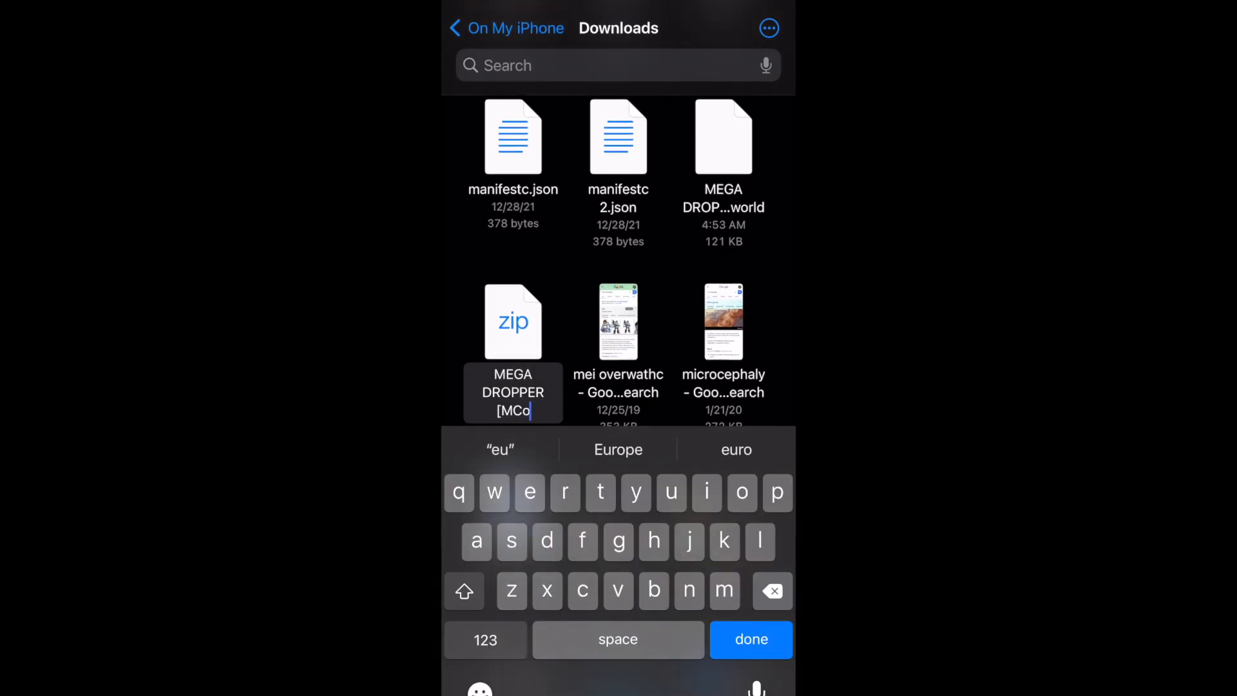
pyautogui.press('BackSpace')
pyautogui.press('BackSpace')
pyautogui.press('BackSpace')
pyautogui.press('BackSpace')
pyautogui.press('BackSpace')
pyautogui.press('Return')
# Move MEGA DROPPER.zip into the Welcome folder inside FTPManager on the iPhone's local storage
pyautogui.scroll(4, 619, 387)
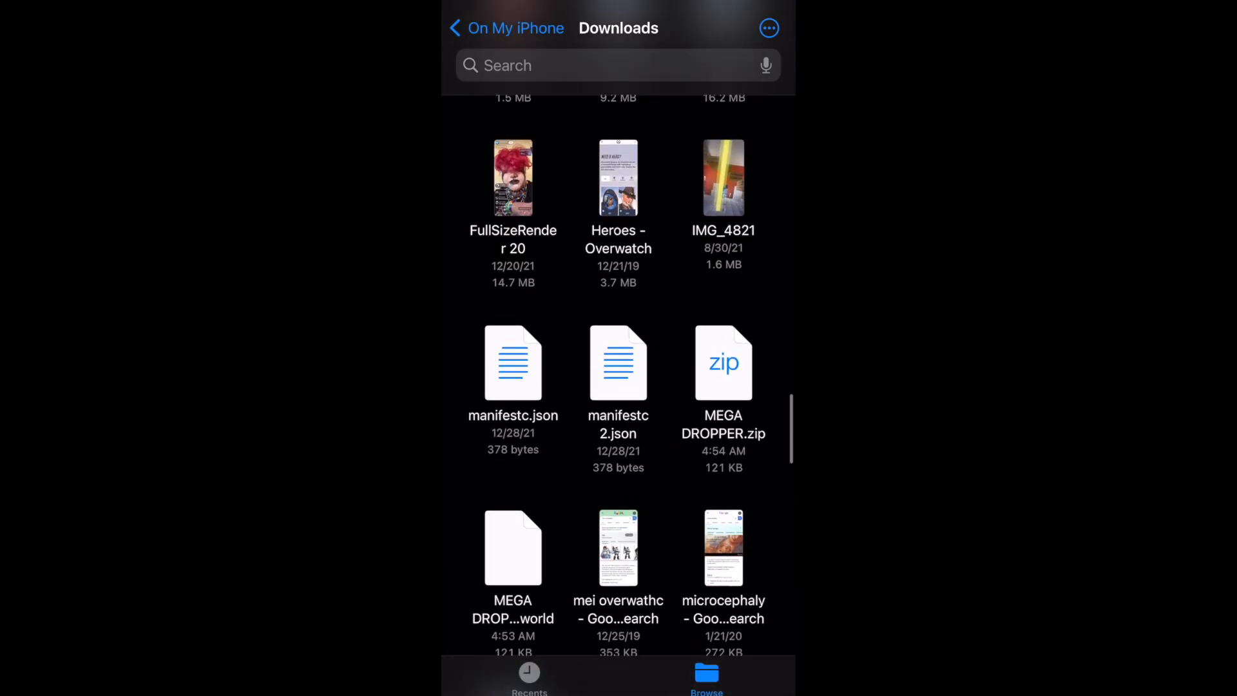
pyautogui.click(724, 362)
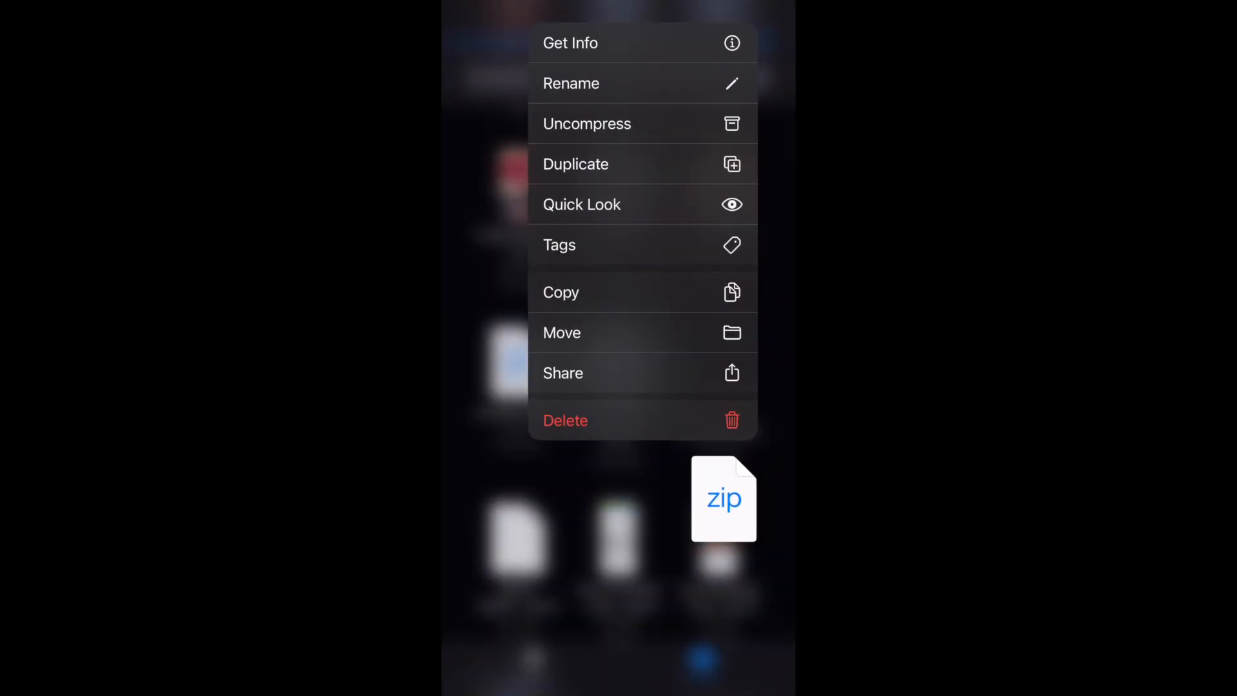
pyautogui.click(643, 332)
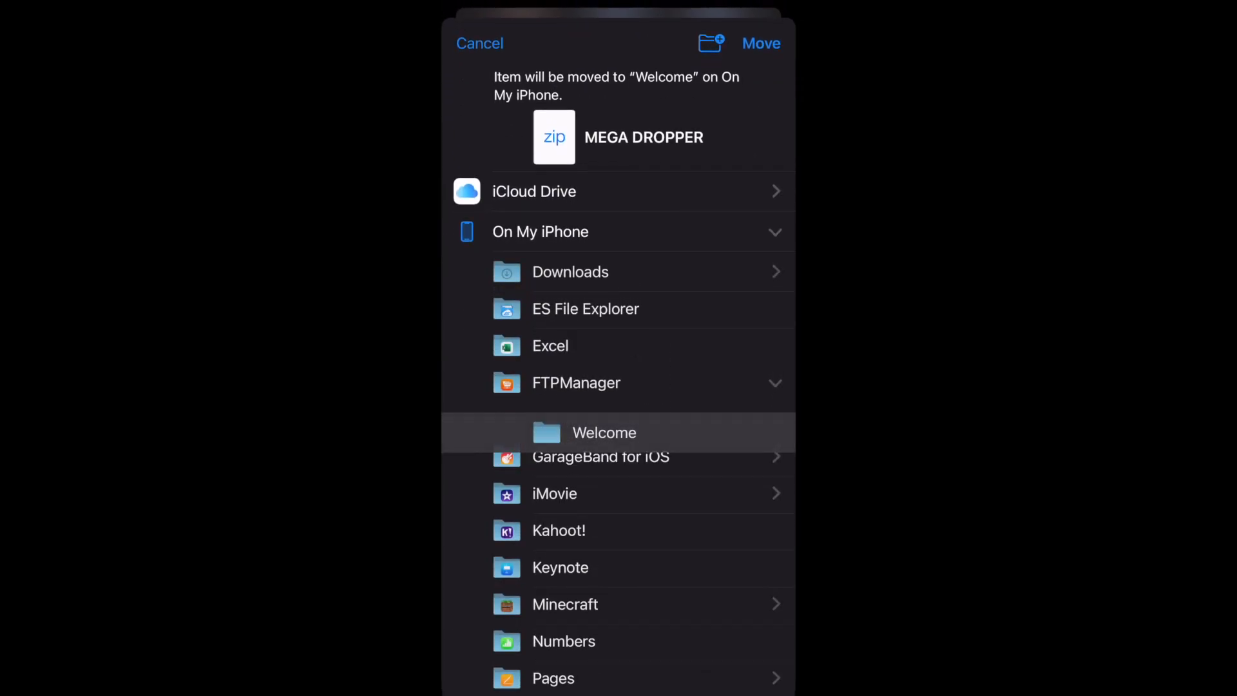
pyautogui.click(541, 230)
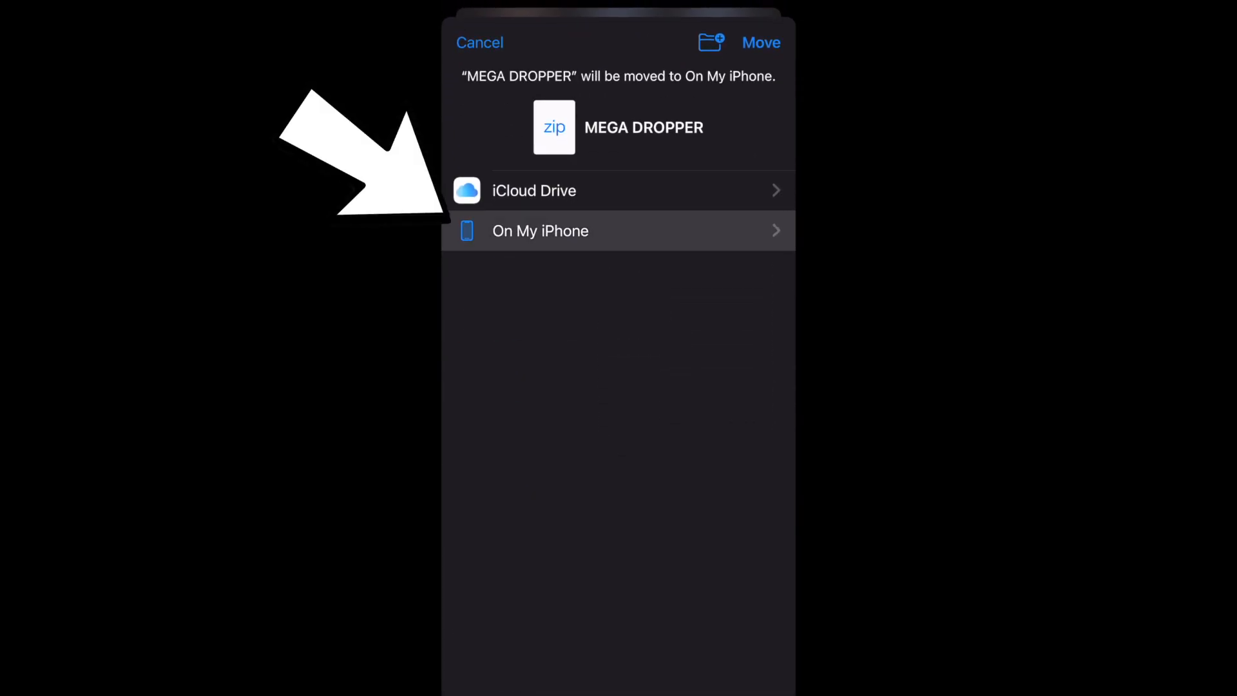
pyautogui.click(541, 231)
pyautogui.click(576, 392)
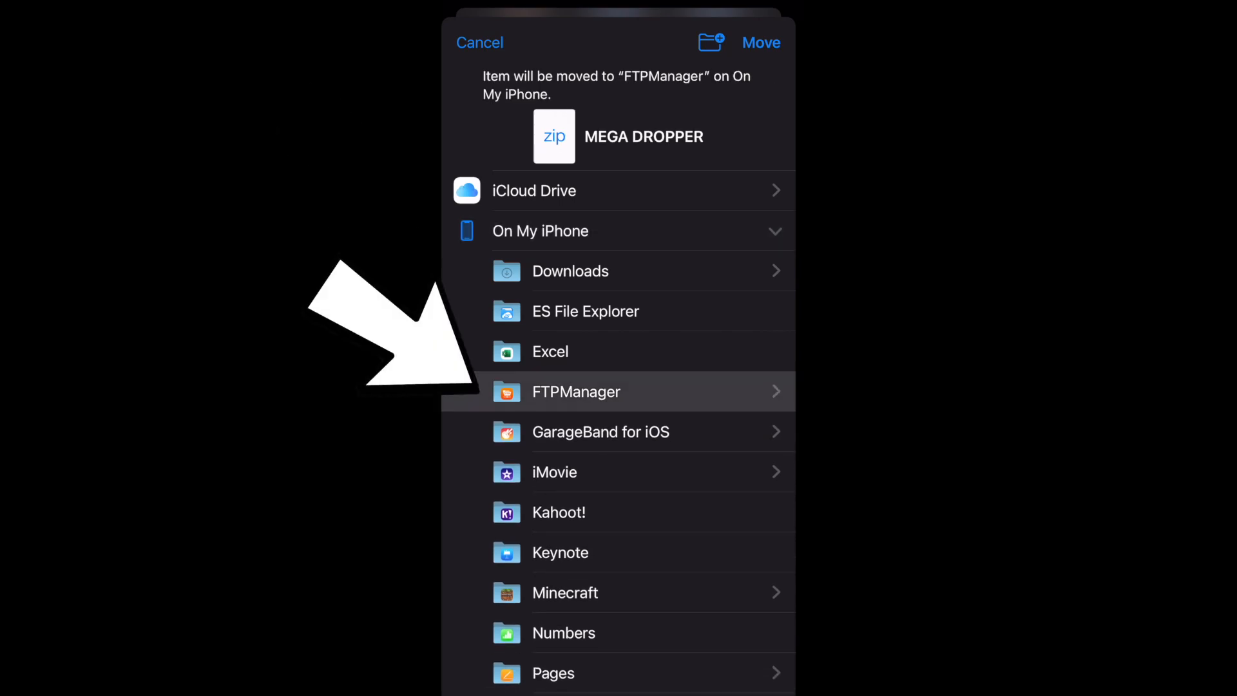
pyautogui.click(576, 391)
pyautogui.click(604, 431)
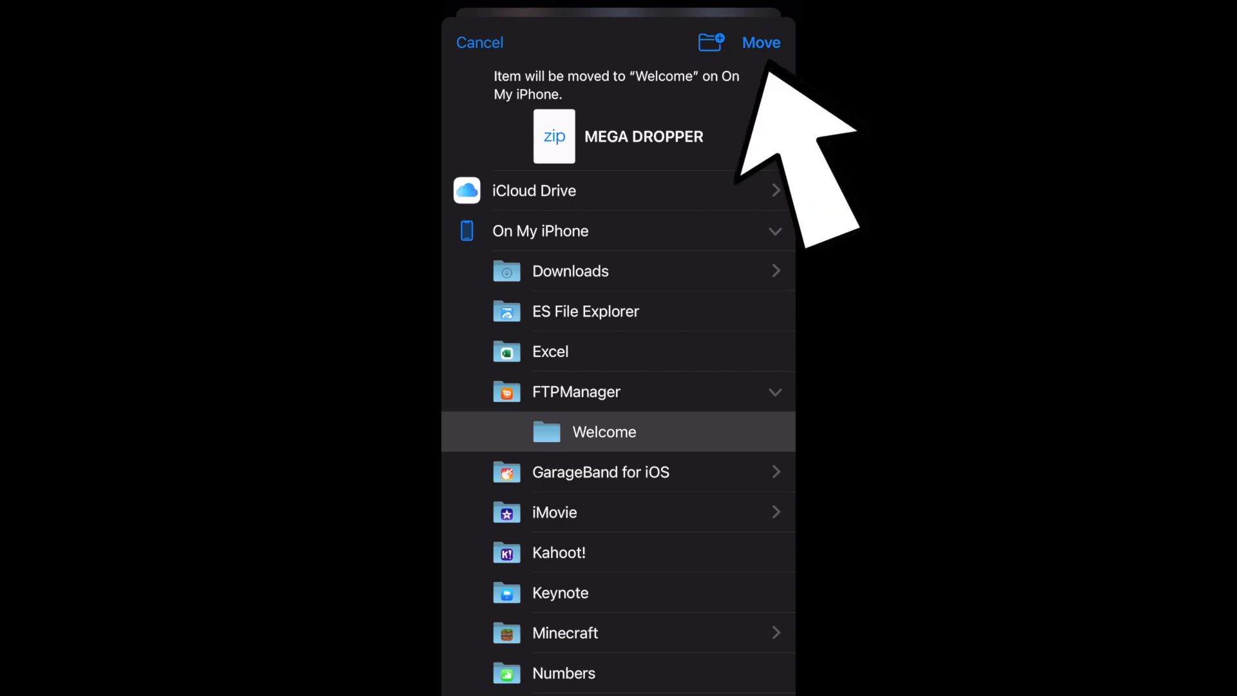
pyautogui.click(761, 43)
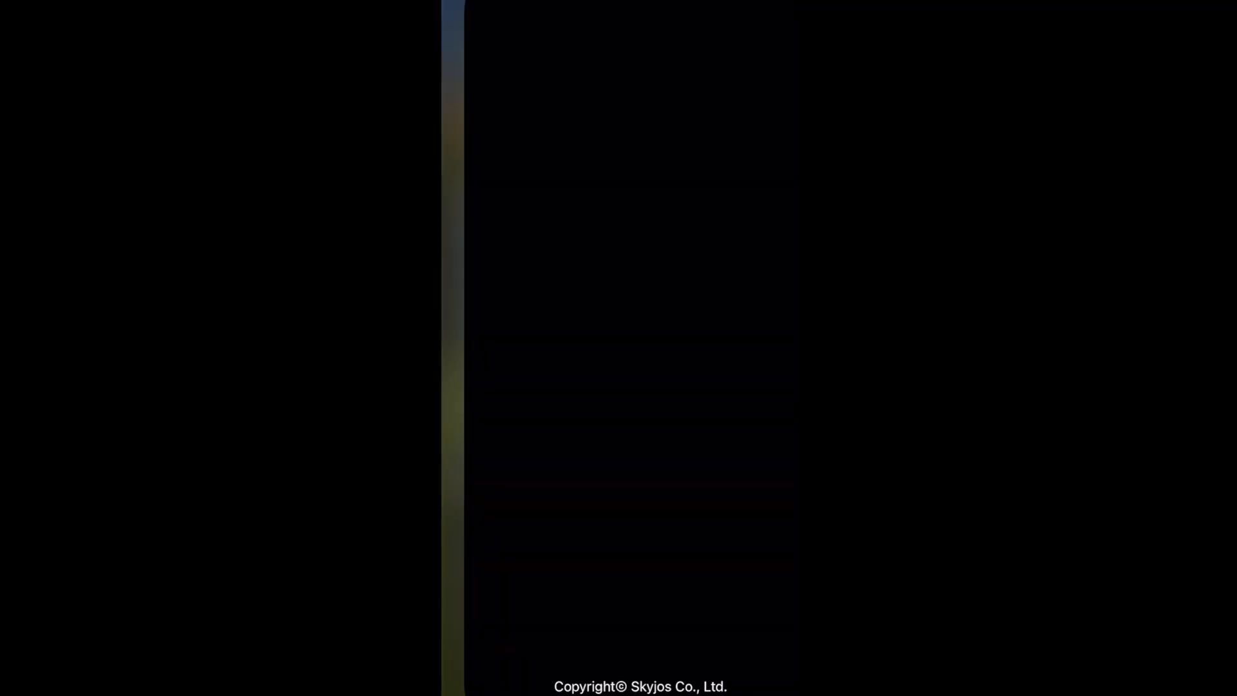
# Switch to FTPManager, go to the Welcome folder under FTPManager (On My iPhone), and unarchive MEGA DROPPER.zip as UTF-8
pyautogui.click(617, 71)
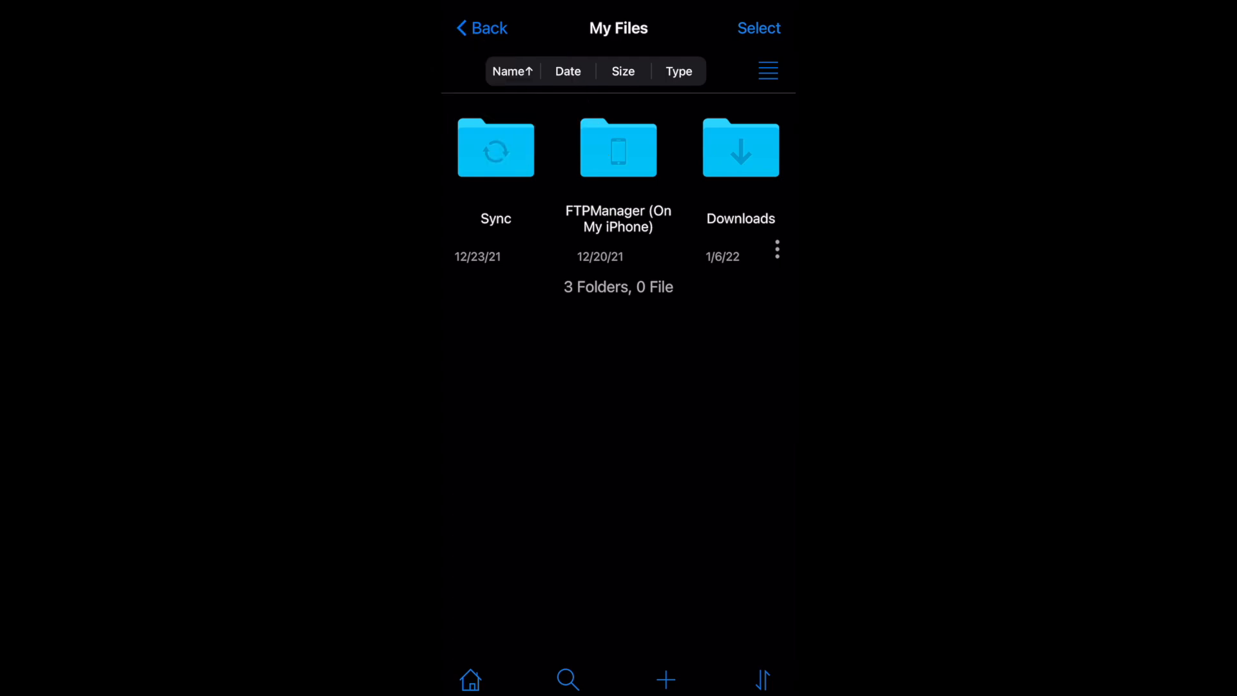
pyautogui.click(619, 148)
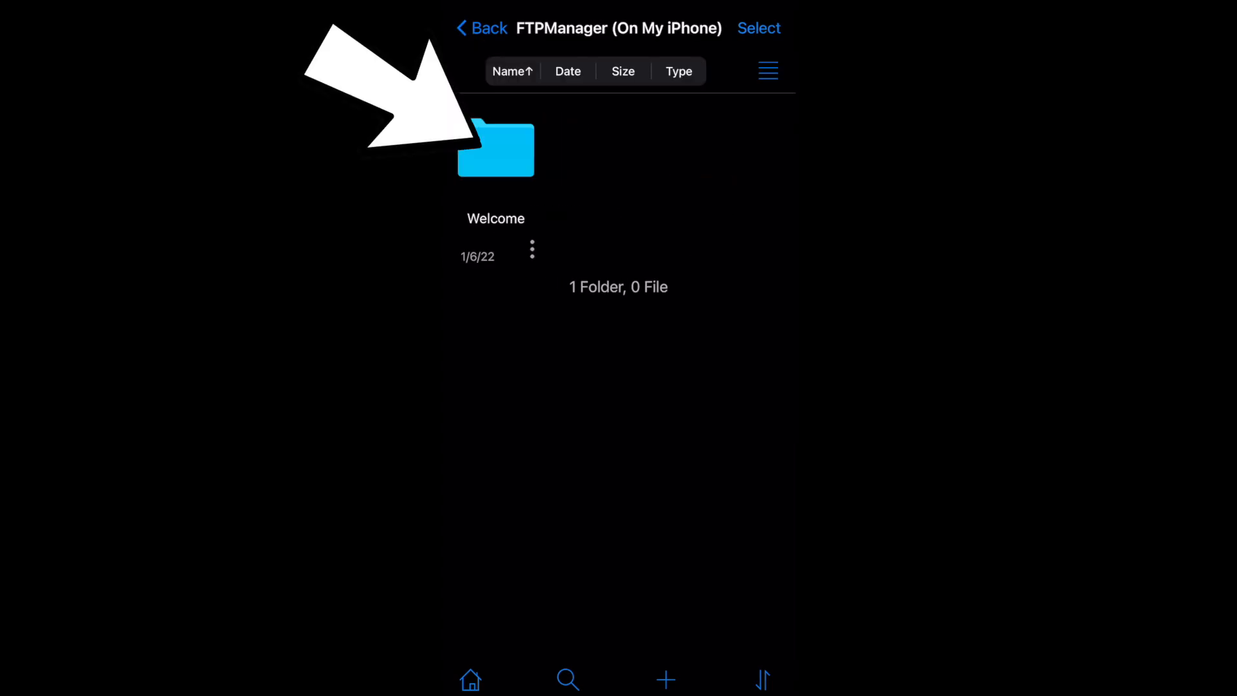
pyautogui.click(496, 149)
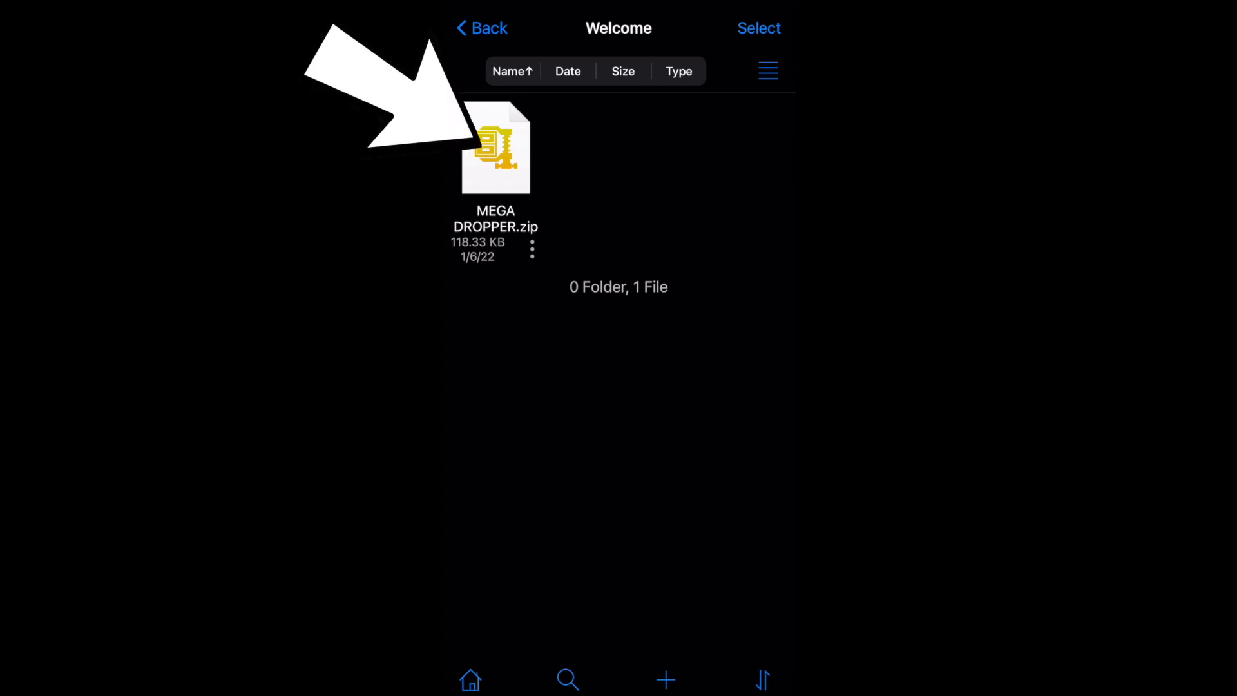
pyautogui.click(496, 148)
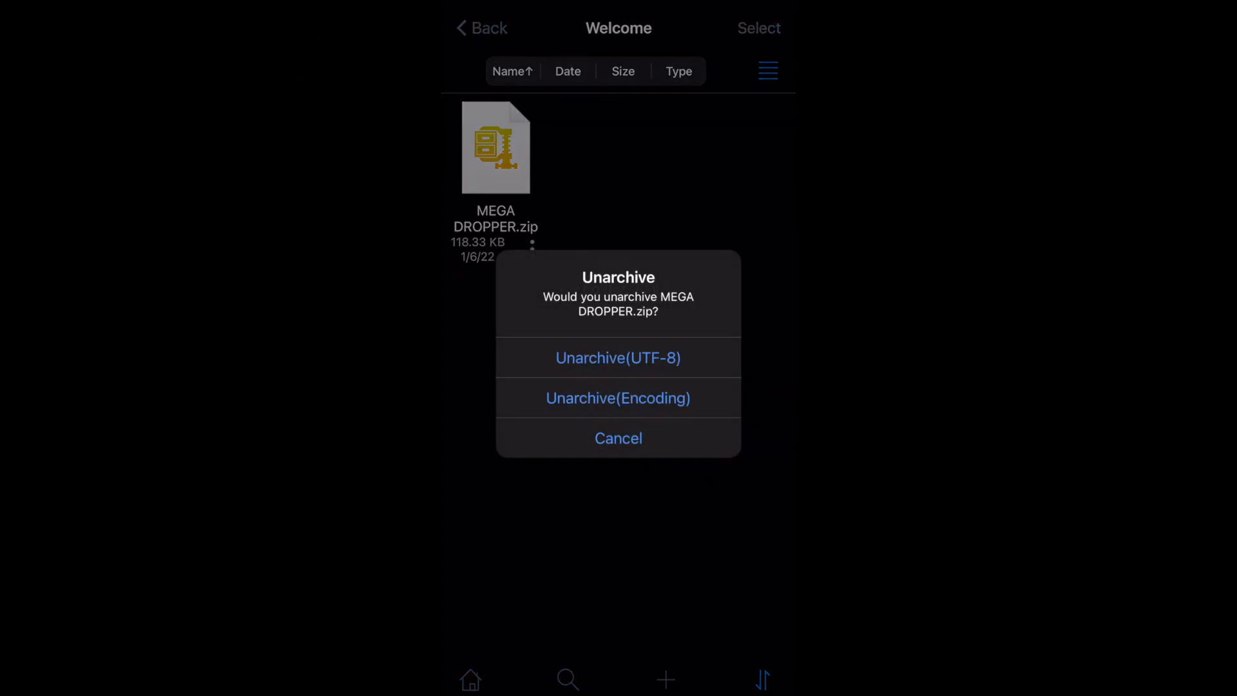
pyautogui.click(619, 357)
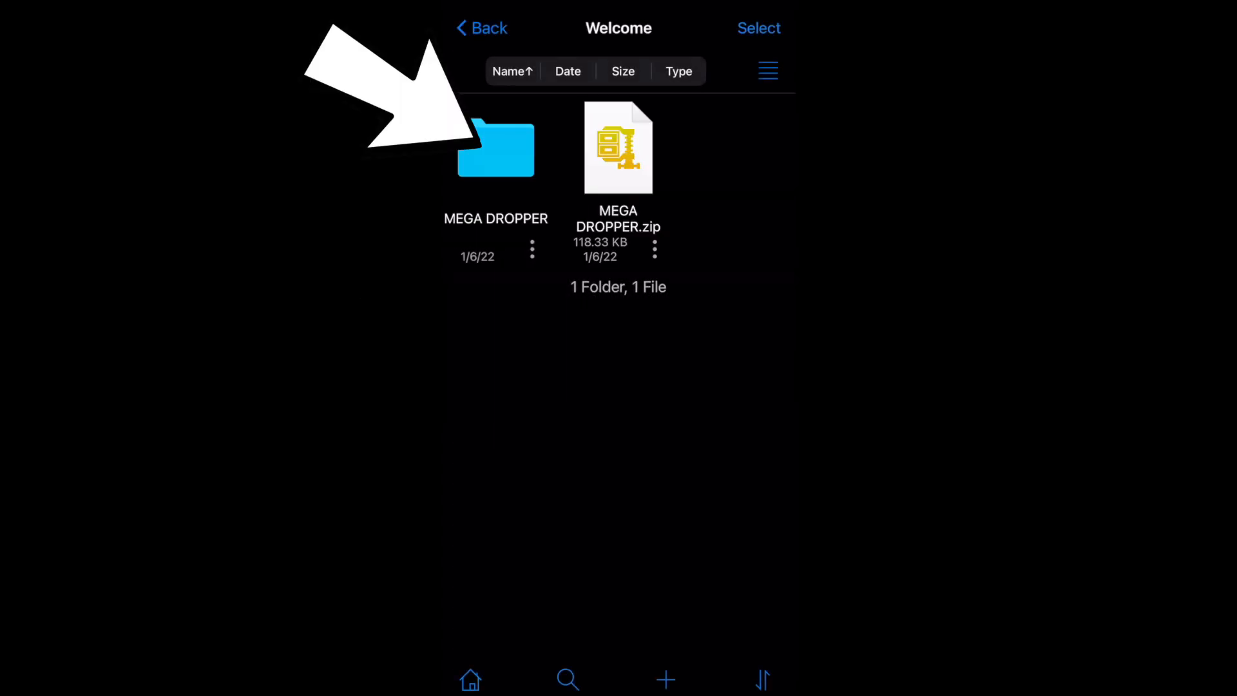
# Copy the MEGA DROPPER folder to the Xbox connection, into LOCALFOLDER's Microsoft.MinecraftUWPConsole folder at LocalState/games/com.mojang/minecraftWorlds
pyautogui.click(532, 249)
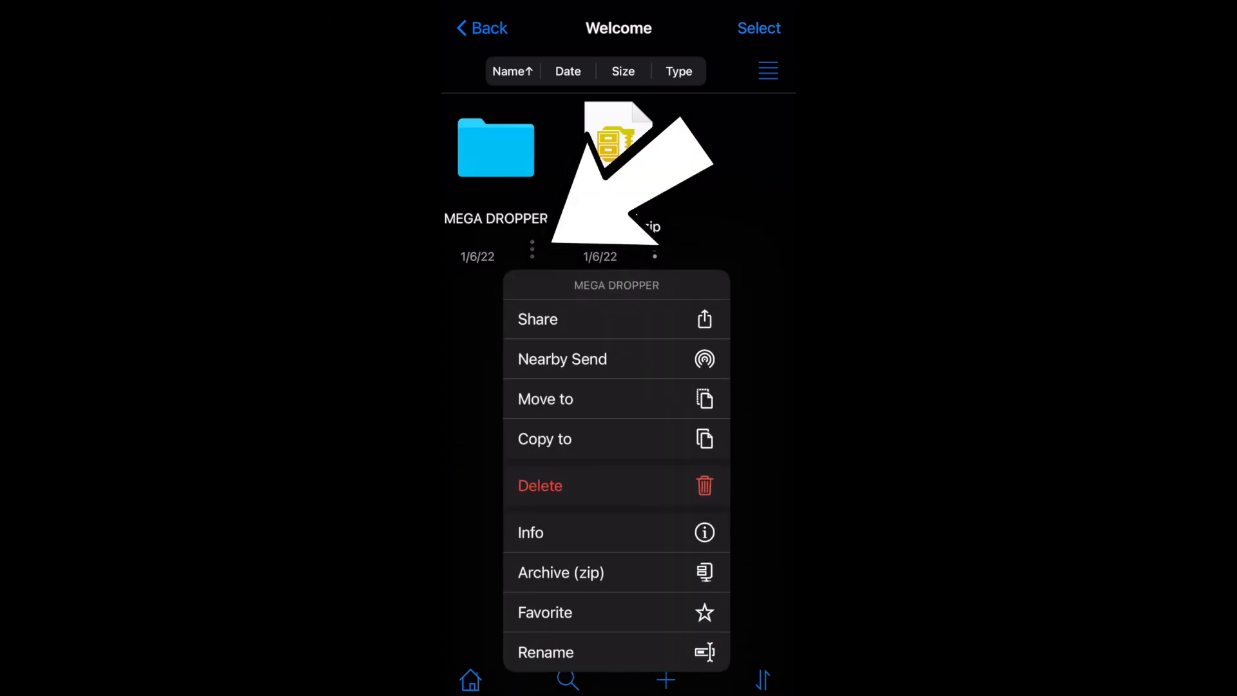
pyautogui.click(544, 439)
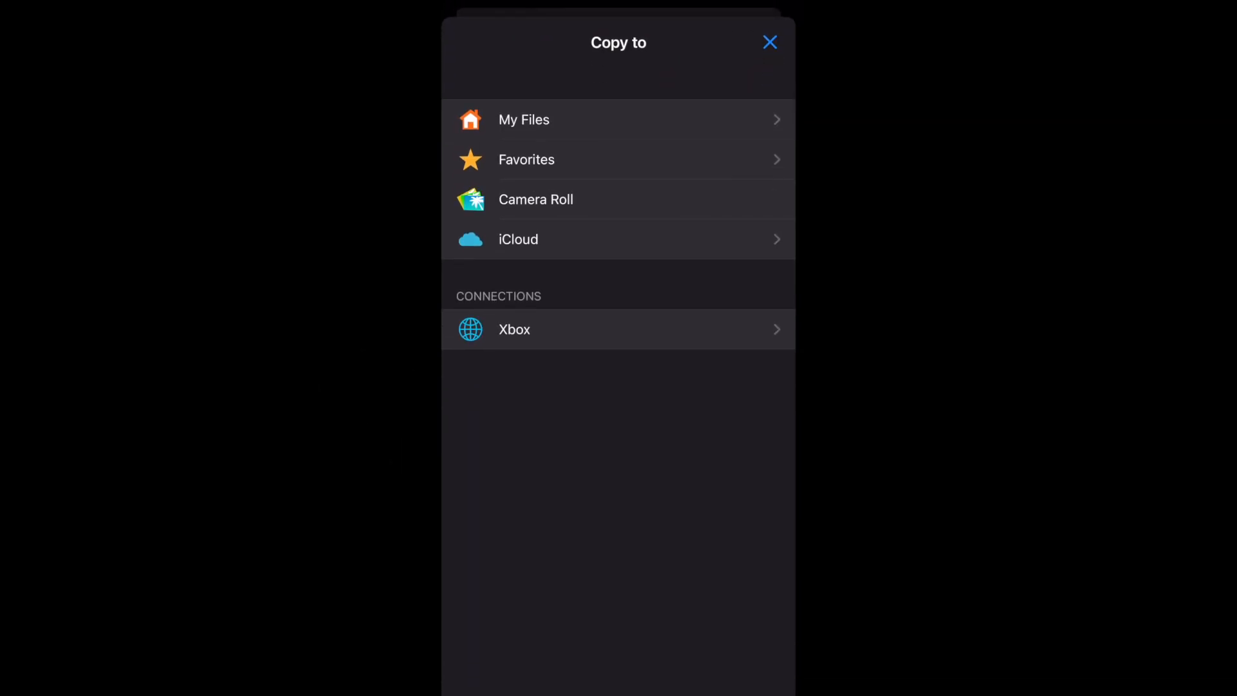
pyautogui.click(514, 330)
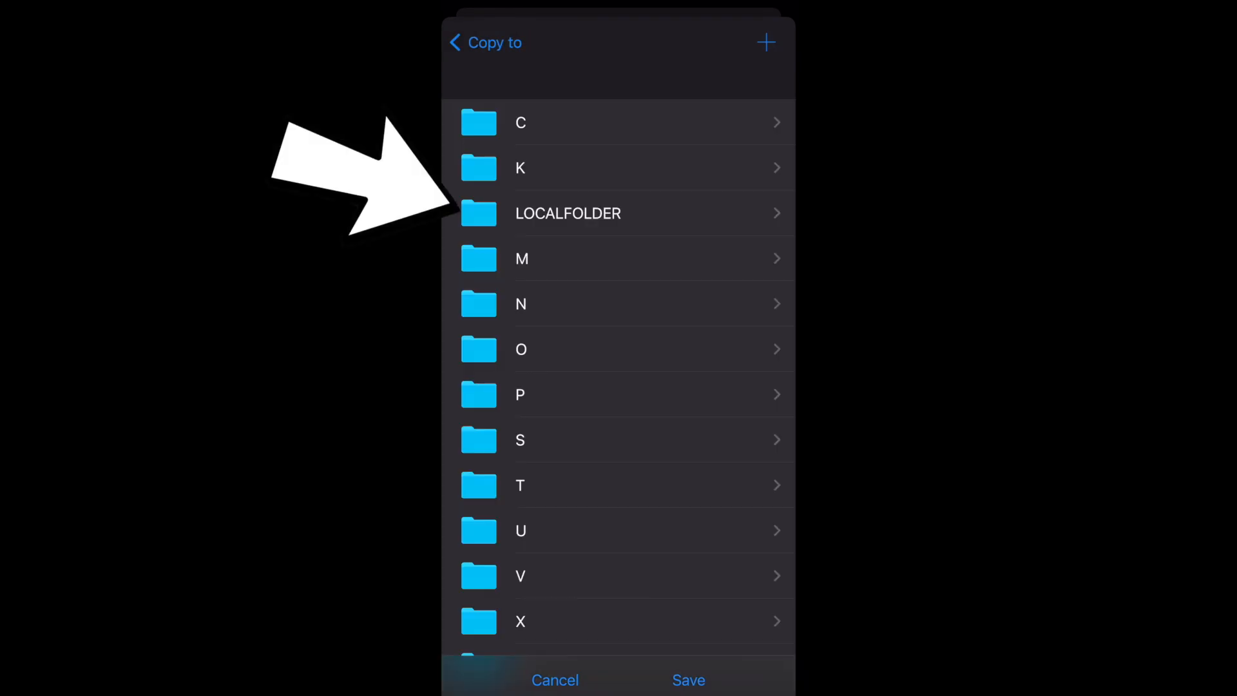
pyautogui.click(568, 213)
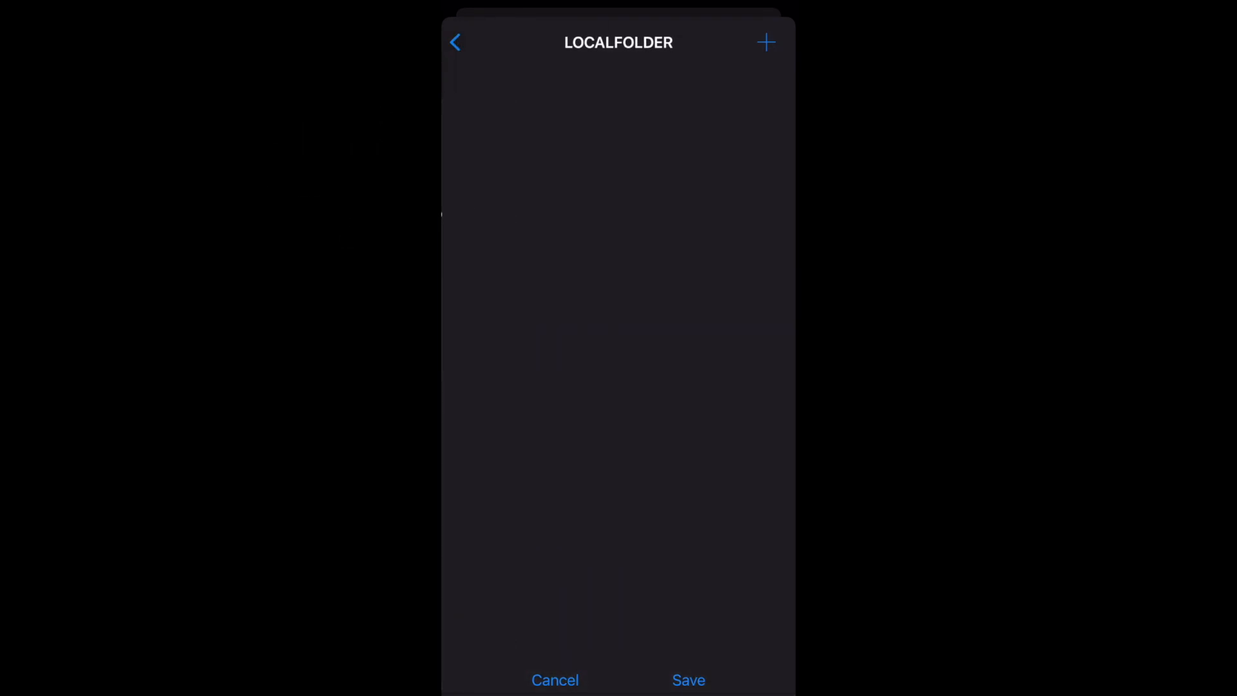
pyautogui.scroll(-3, 619, 368)
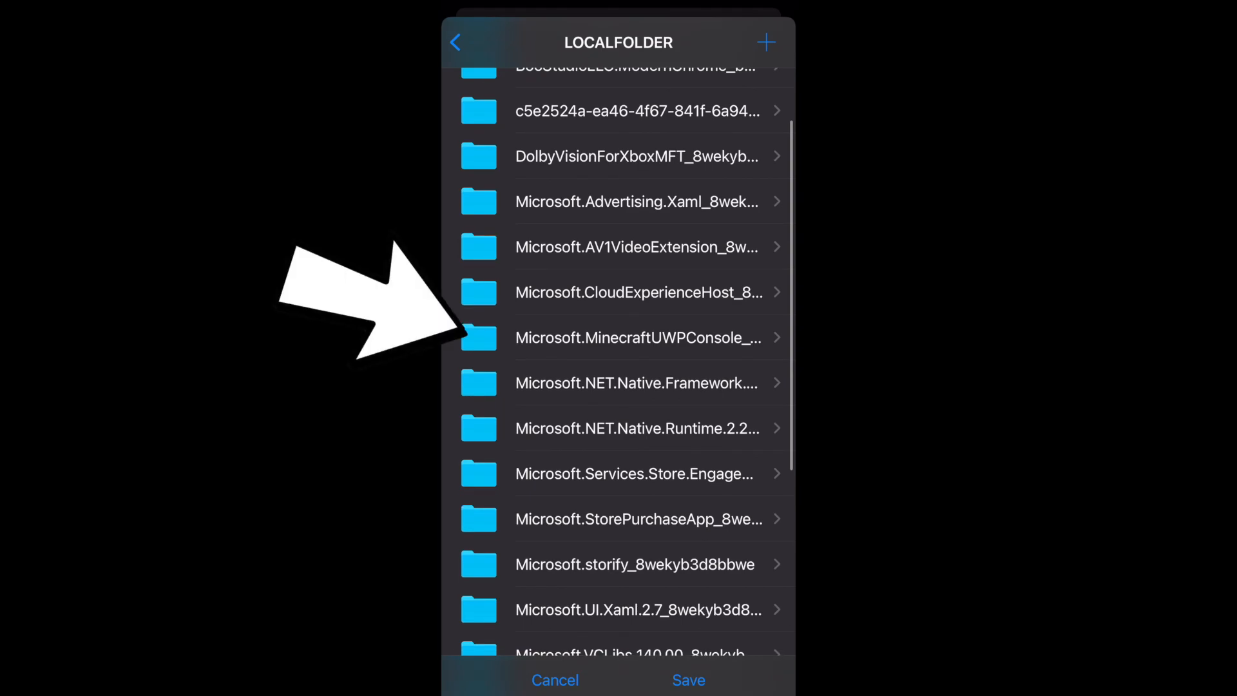
pyautogui.click(618, 337)
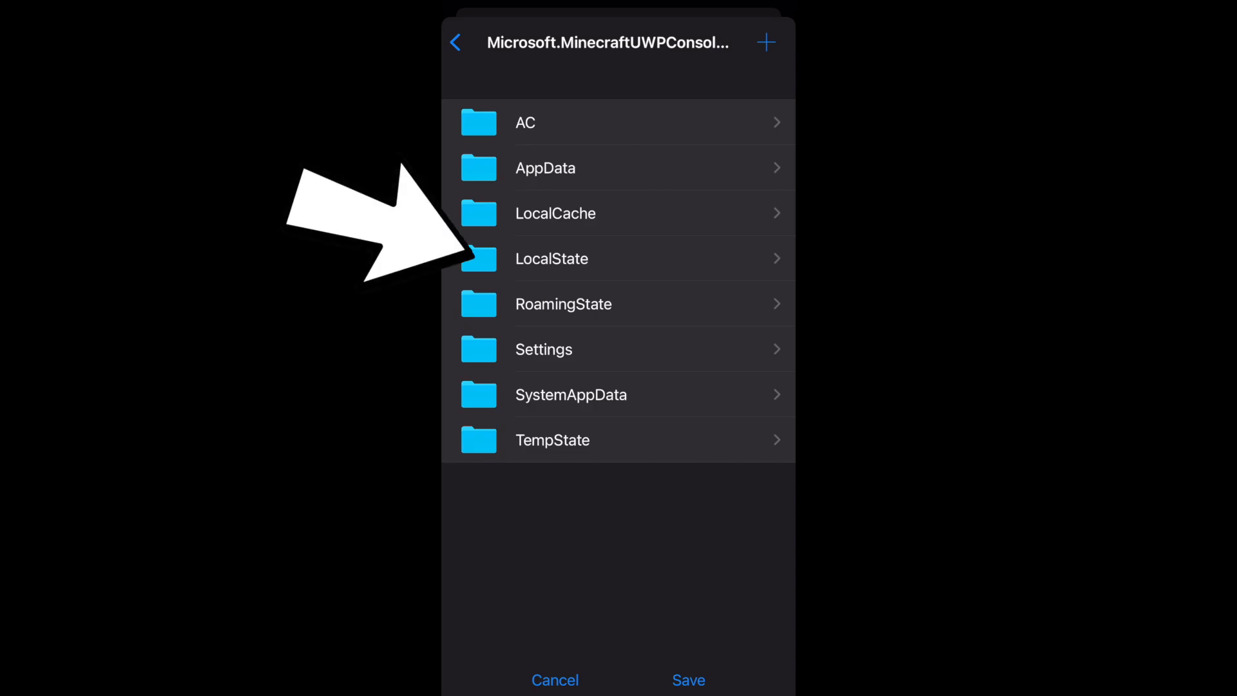
pyautogui.click(618, 259)
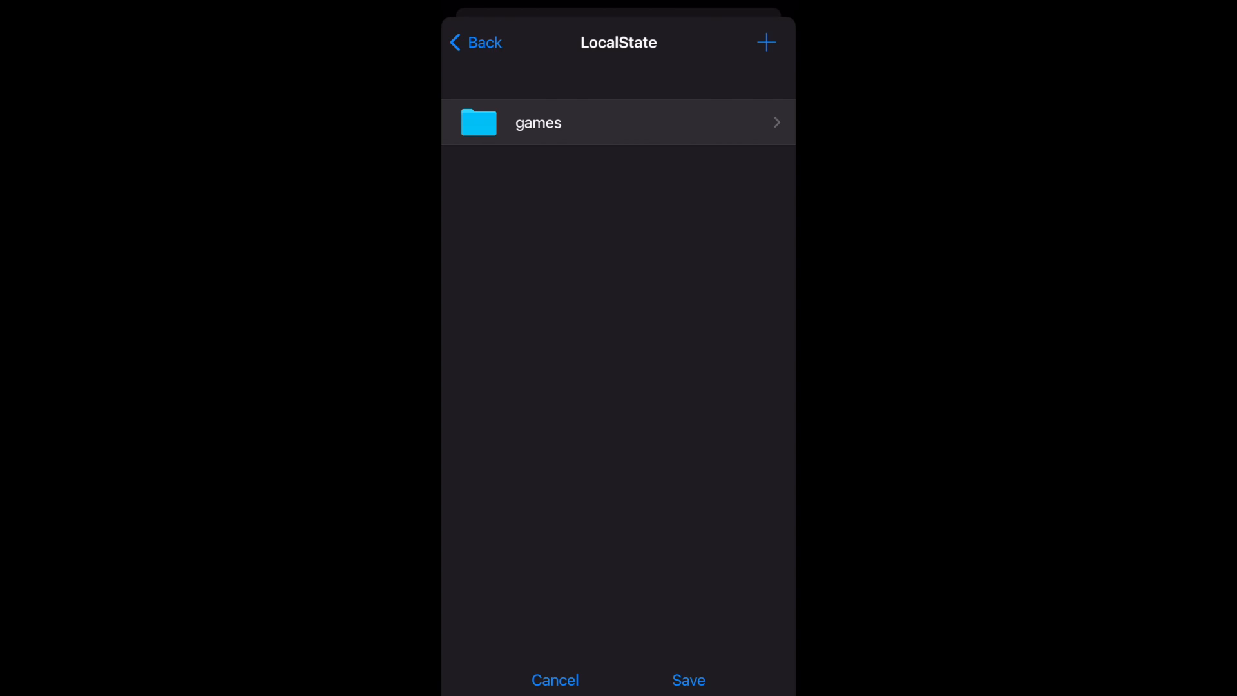
pyautogui.click(538, 123)
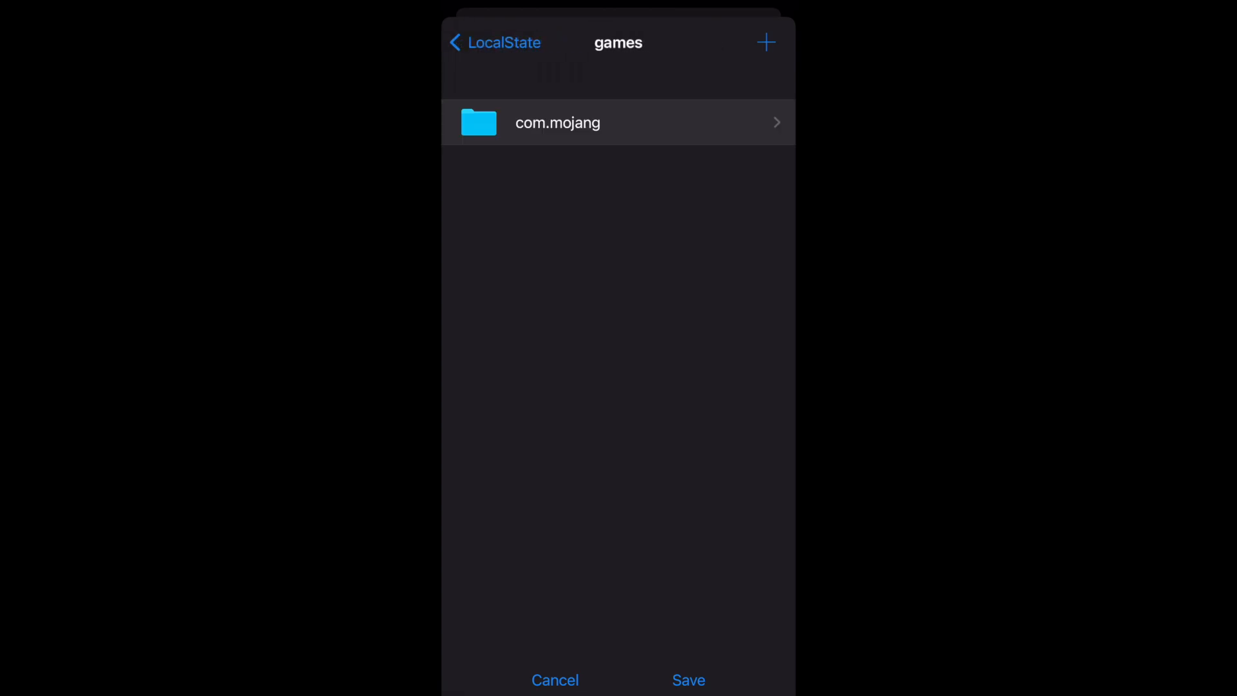
pyautogui.click(558, 122)
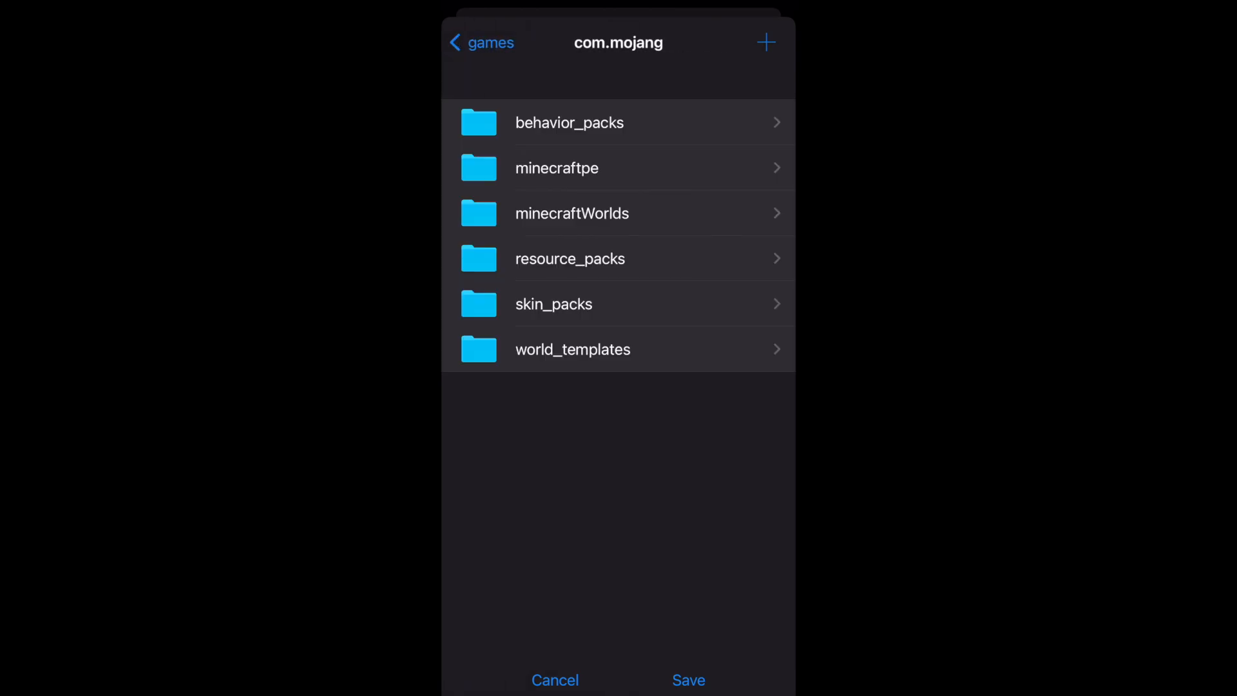
pyautogui.click(572, 214)
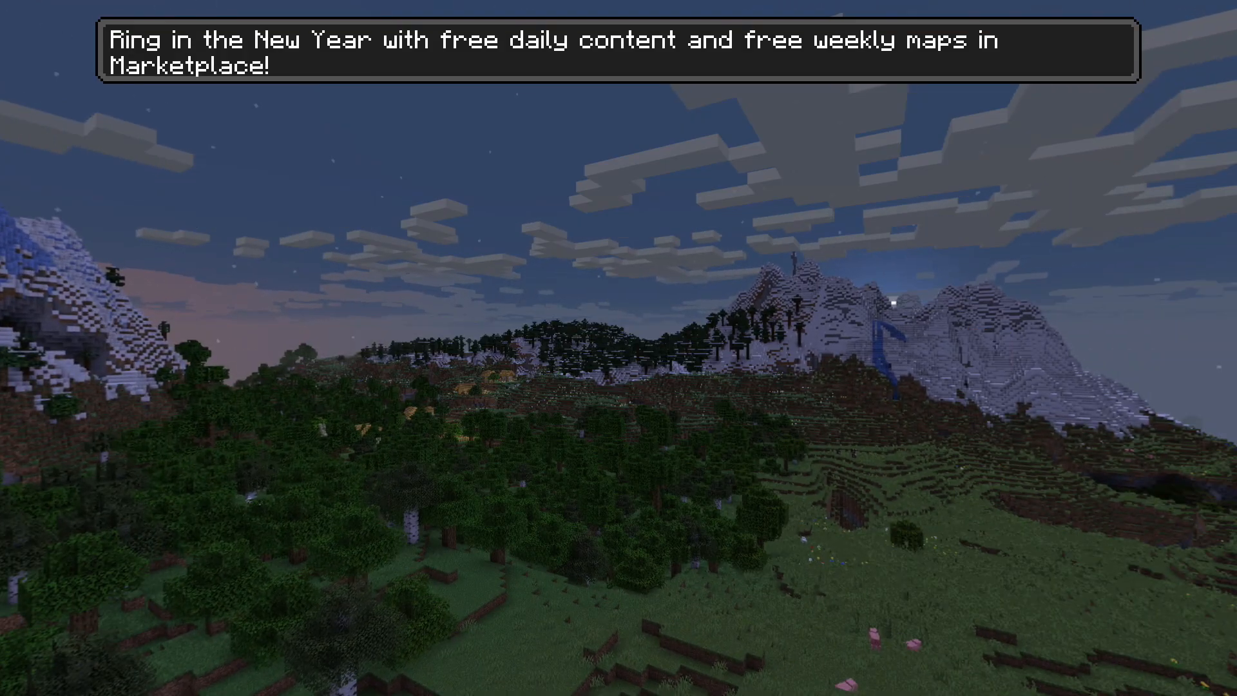
# Switch to Minecraft on the Xbox, look through the worlds list for the MEGADROPPER map, and open its entry
pyautogui.press('Up')
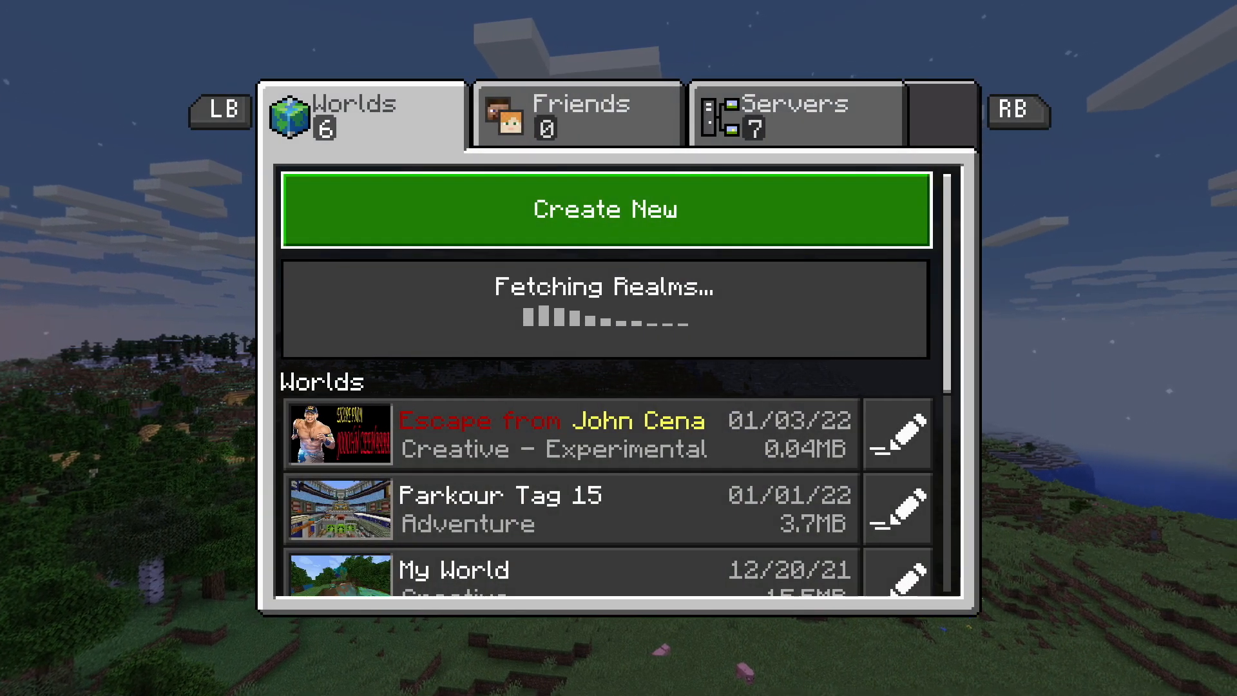
pyautogui.press('Down')
pyautogui.press('Down')
pyautogui.press('Down')
pyautogui.press('Down')
pyautogui.press('Down')
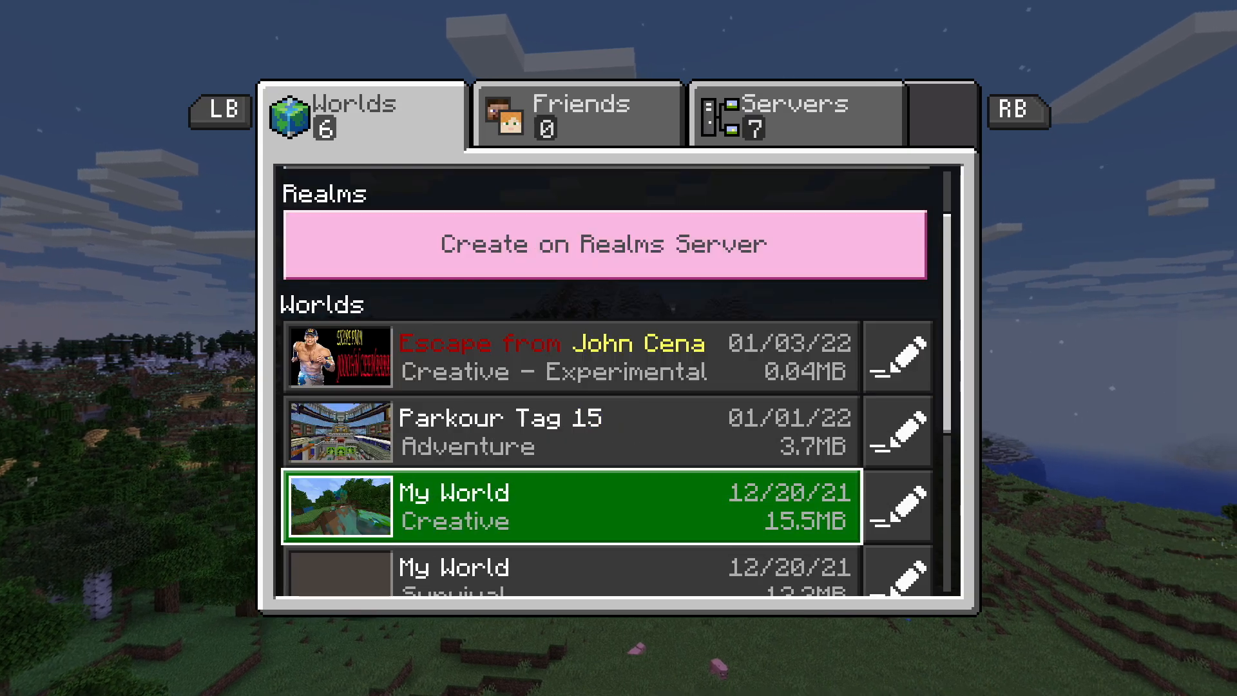
pyautogui.press('Down')
pyautogui.press('Down')
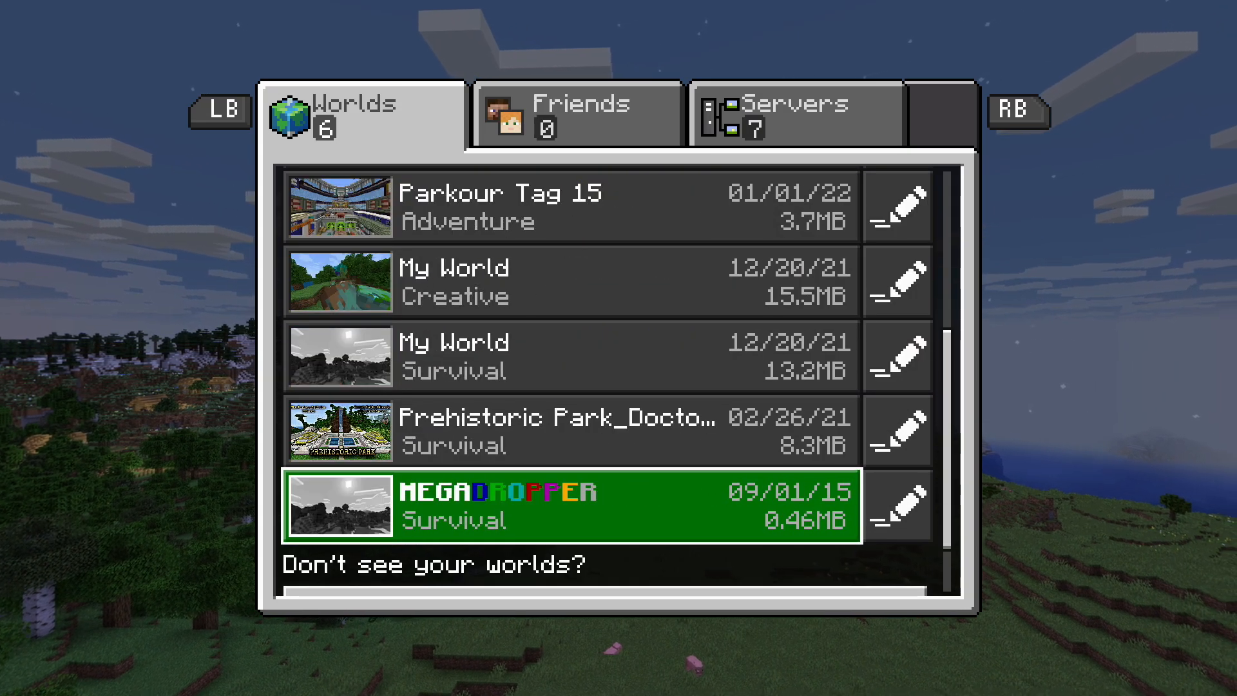
pyautogui.press('Up')
pyautogui.press('Up')
pyautogui.press('Up')
pyautogui.press('Up')
pyautogui.press('Up')
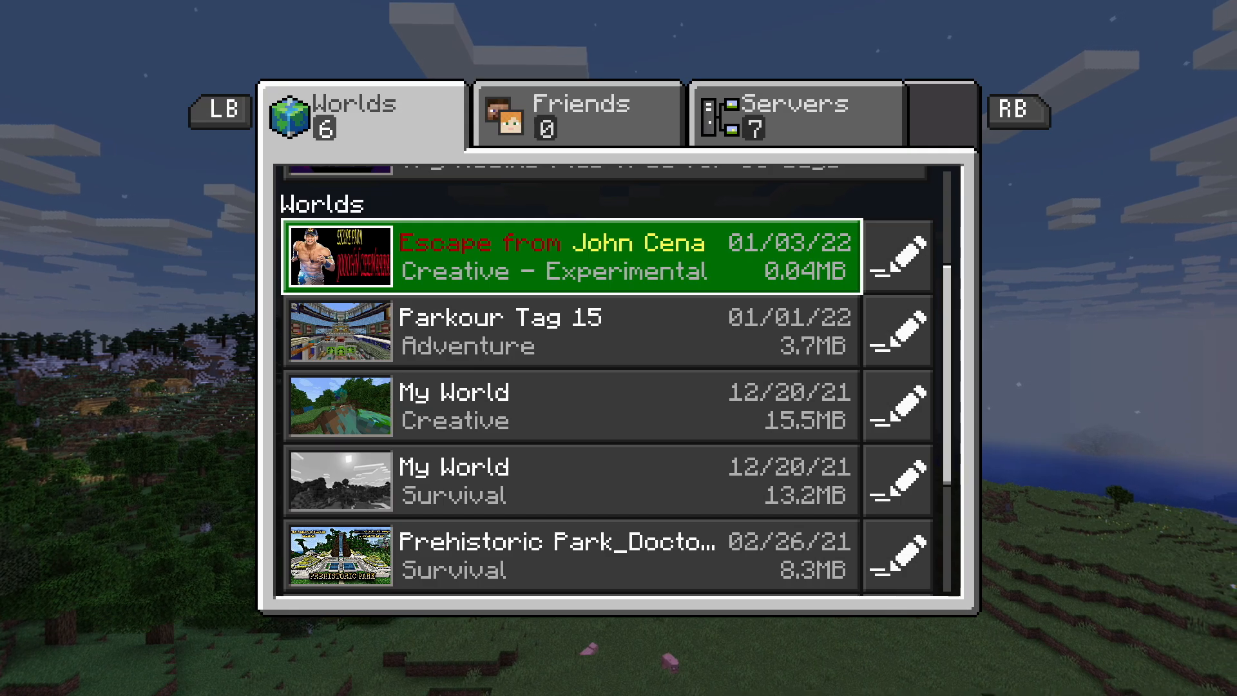
pyautogui.press('Down')
pyautogui.press('Down')
pyautogui.press('Down')
pyautogui.press('Down')
pyautogui.press('Down')
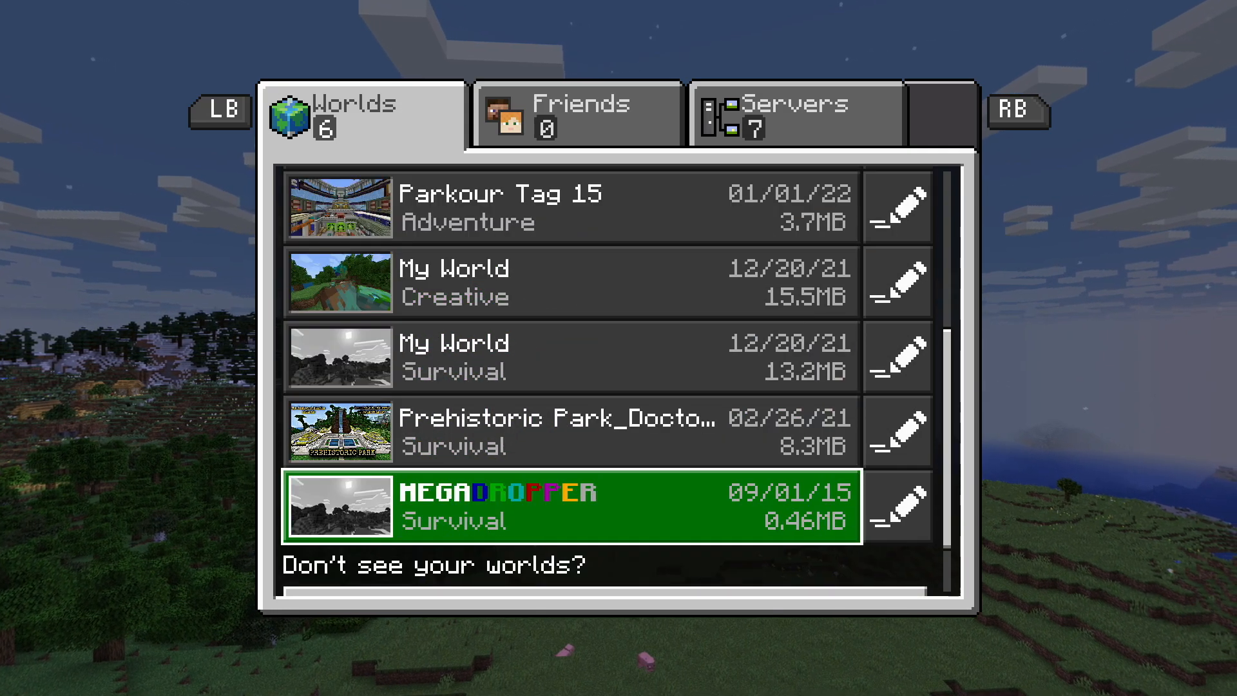
pyautogui.press('Right')
pyautogui.press('Return')
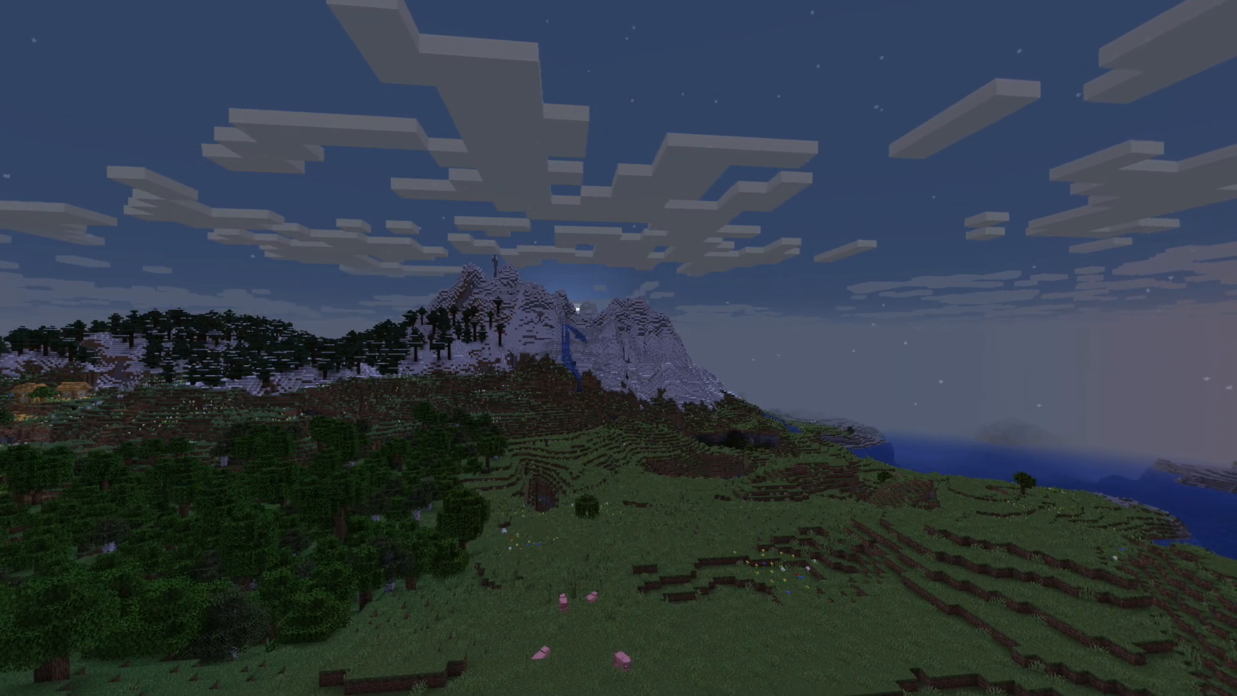